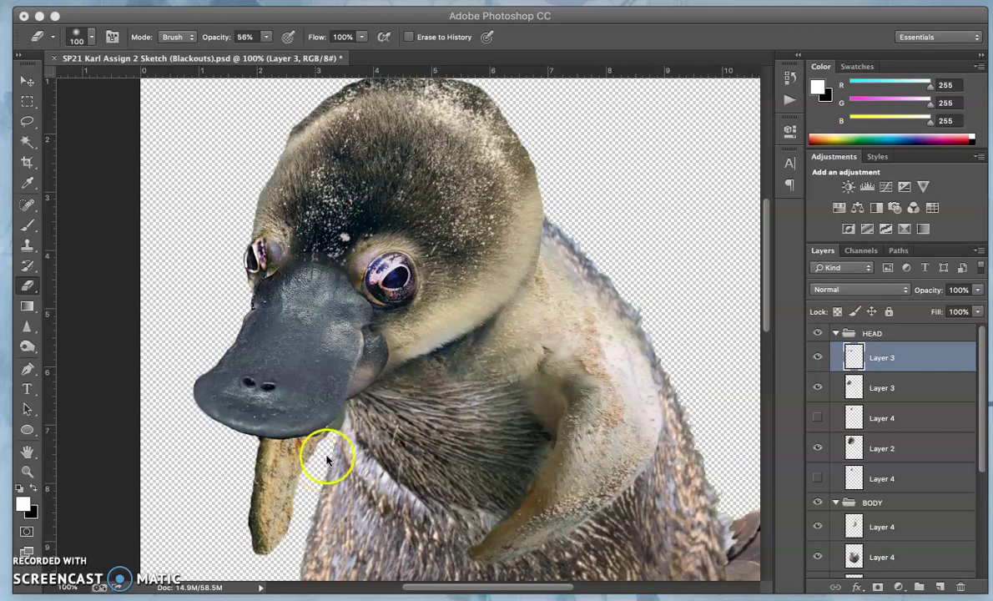
pyautogui.moveTo(603, 380)
pyautogui.mouseDown()
pyautogui.moveTo(517, 326)
pyautogui.moveTo(584, 393)
pyautogui.moveTo(563, 368)
pyautogui.moveTo(616, 398)
pyautogui.moveTo(598, 427)
pyautogui.moveTo(308, 231)
pyautogui.moveTo(342, 306)
pyautogui.moveTo(311, 283)
pyautogui.moveTo(430, 260)
pyautogui.moveTo(343, 258)
pyautogui.moveTo(444, 227)
pyautogui.moveTo(402, 388)
pyautogui.moveTo(393, 356)
pyautogui.mouseUp()
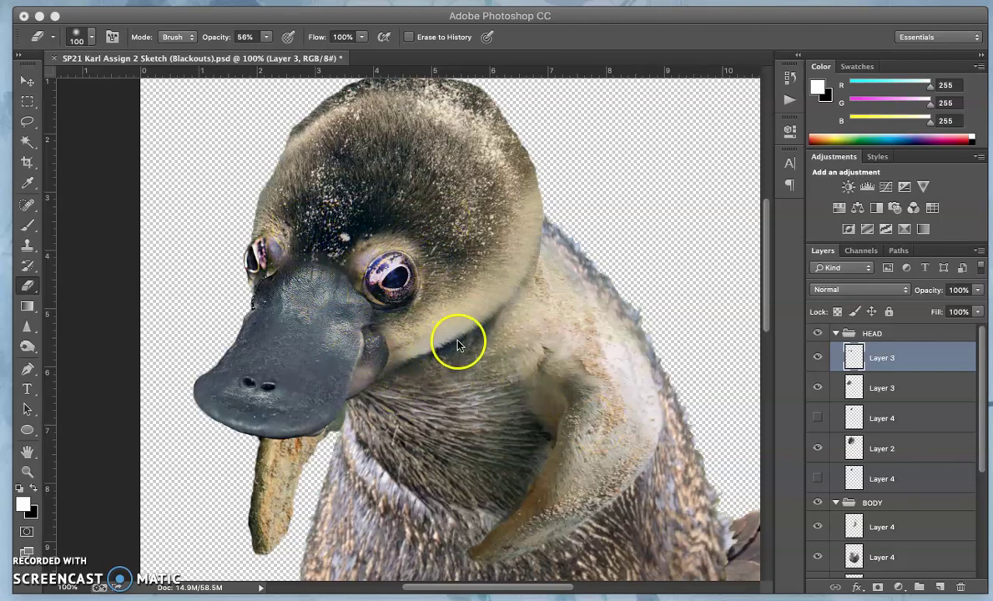
pyautogui.moveTo(511, 335)
pyautogui.mouseDown()
pyautogui.moveTo(455, 319)
pyautogui.moveTo(389, 224)
pyautogui.moveTo(357, 312)
pyautogui.moveTo(481, 231)
pyautogui.moveTo(482, 342)
pyautogui.mouseUp()
pyautogui.moveTo(604, 391)
pyautogui.mouseDown()
pyautogui.moveTo(584, 425)
pyautogui.moveTo(582, 344)
pyautogui.moveTo(573, 441)
pyautogui.moveTo(552, 455)
pyautogui.mouseUp()
pyautogui.scroll(-5, 552, 455)
pyautogui.scroll(-3, 553, 458)
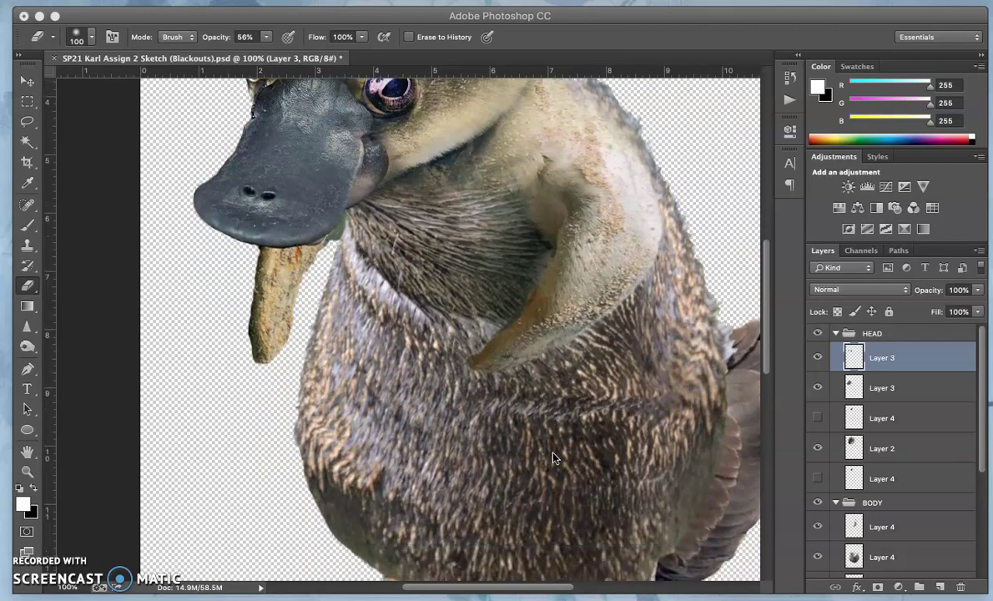
pyautogui.scroll(3, 554, 457)
pyautogui.click(559, 380)
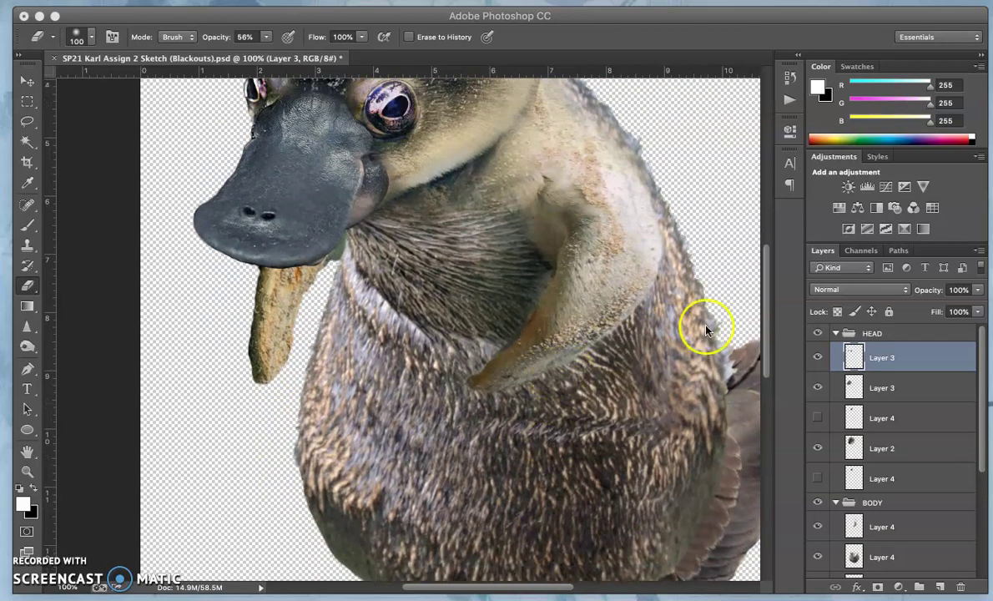
# Hide and reshow the topmost layer of the HEAD group to check the eyes, and collapse the HEAD group.
pyautogui.click(818, 357)
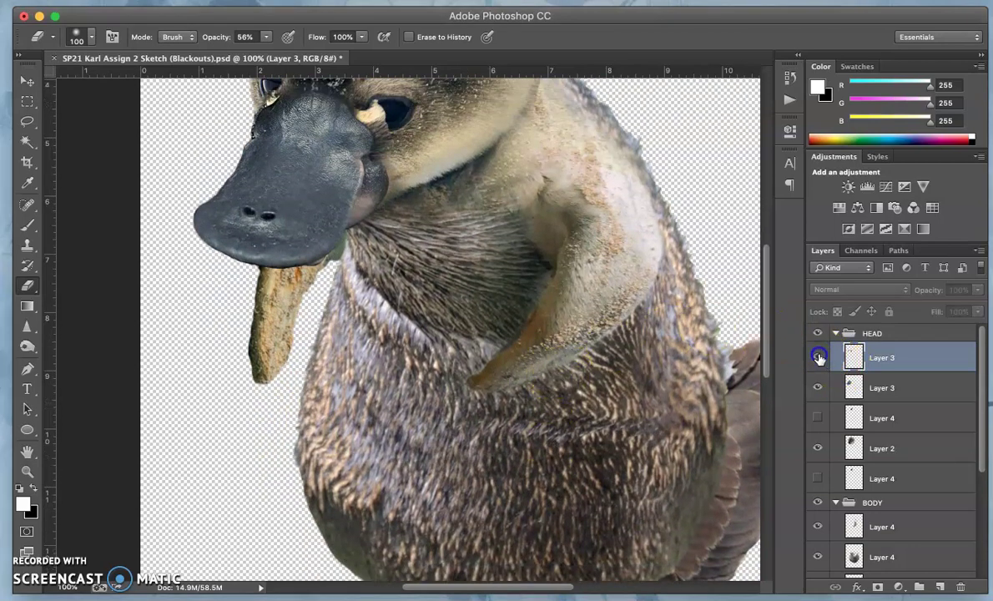
pyautogui.click(819, 357)
pyautogui.click(837, 333)
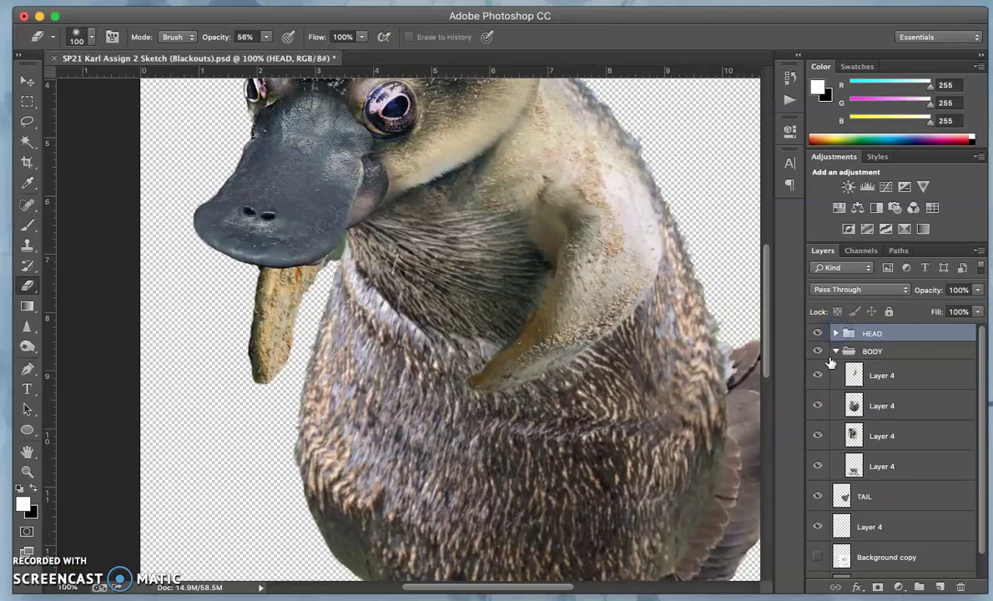
# Toggle the visibility of the upper three layers in the BODY group to examine where the arm, chest and neck pieces meet.
pyautogui.click(818, 377)
pyautogui.click(819, 377)
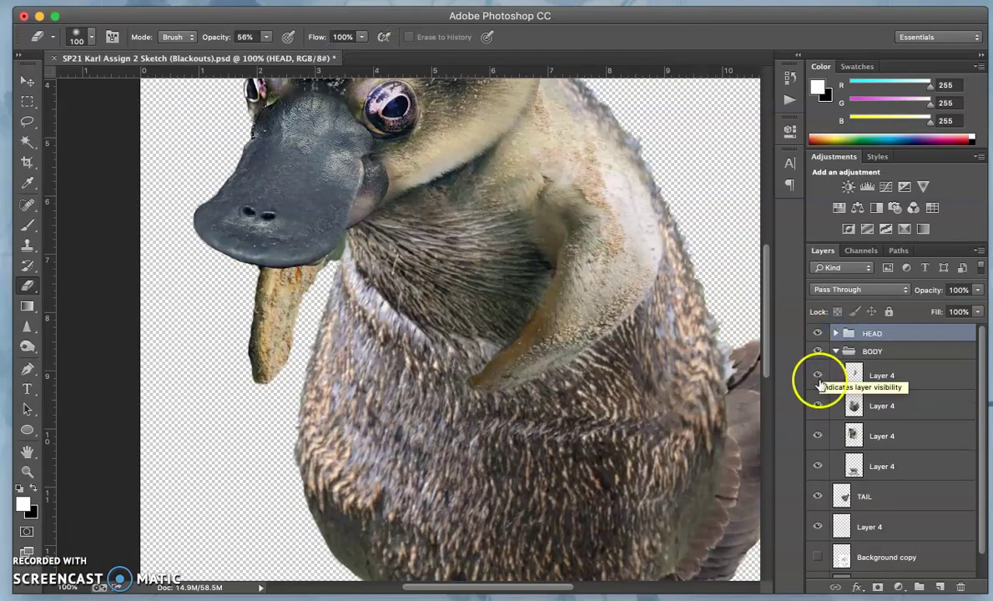
pyautogui.click(818, 406)
pyautogui.click(818, 406)
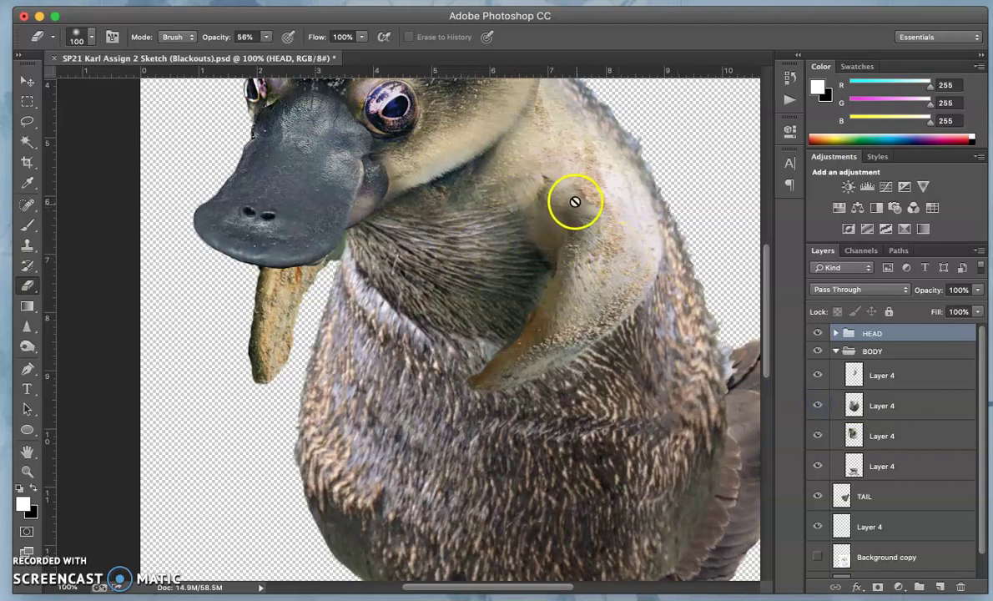
pyautogui.click(817, 378)
pyautogui.click(818, 378)
pyautogui.click(817, 379)
pyautogui.click(817, 378)
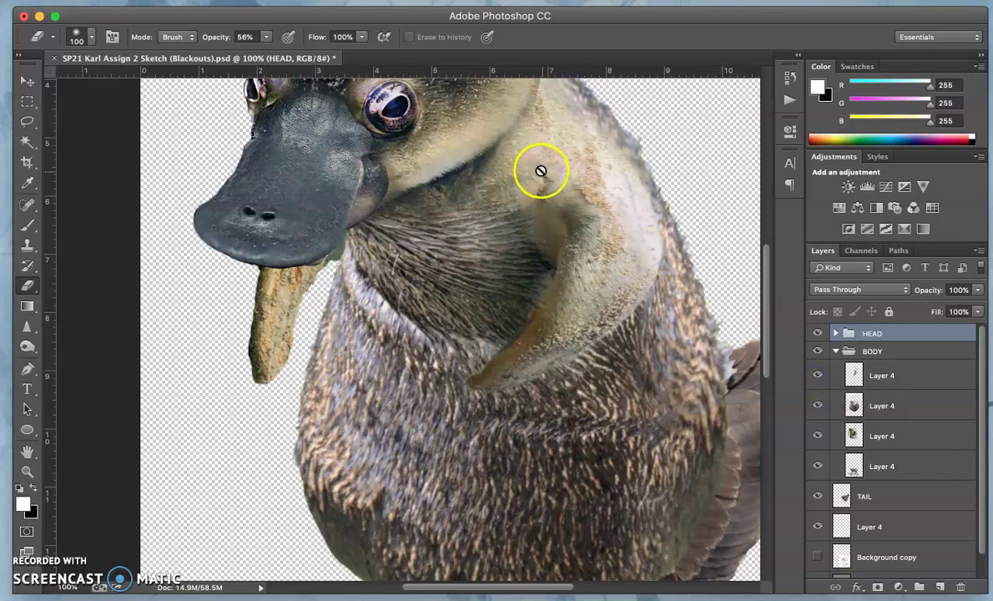
pyautogui.click(817, 406)
pyautogui.click(817, 405)
pyautogui.click(817, 406)
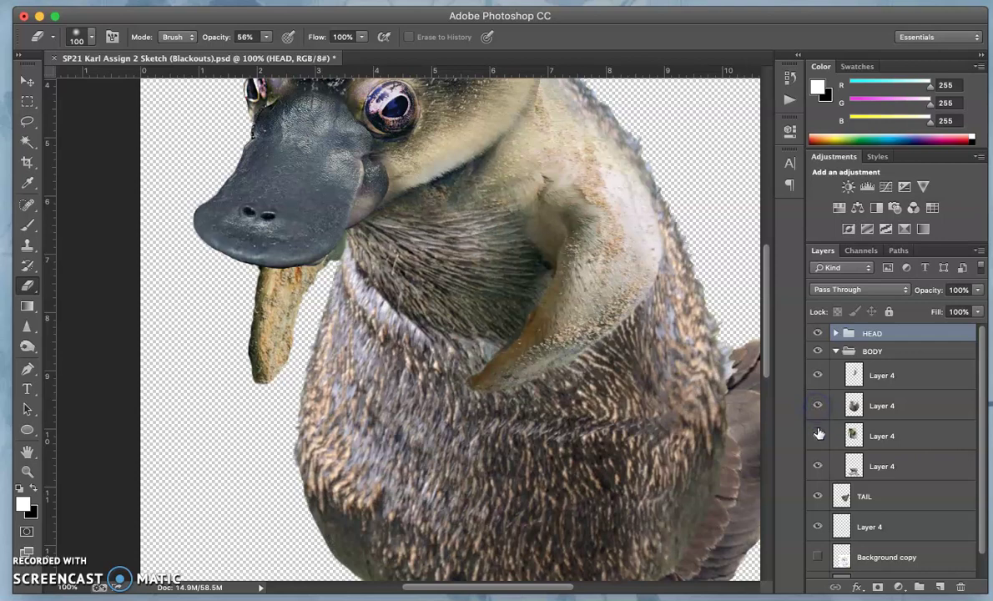
pyautogui.click(817, 436)
pyautogui.click(818, 437)
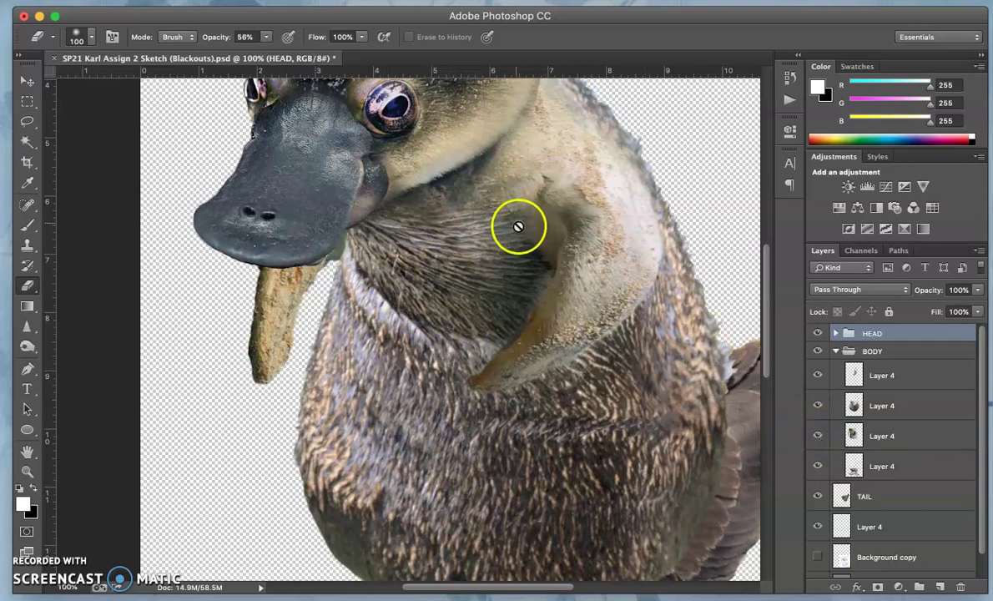
# Collapse the BODY group and select the HEAD group as the place to add a layer above.
pyautogui.click(868, 351)
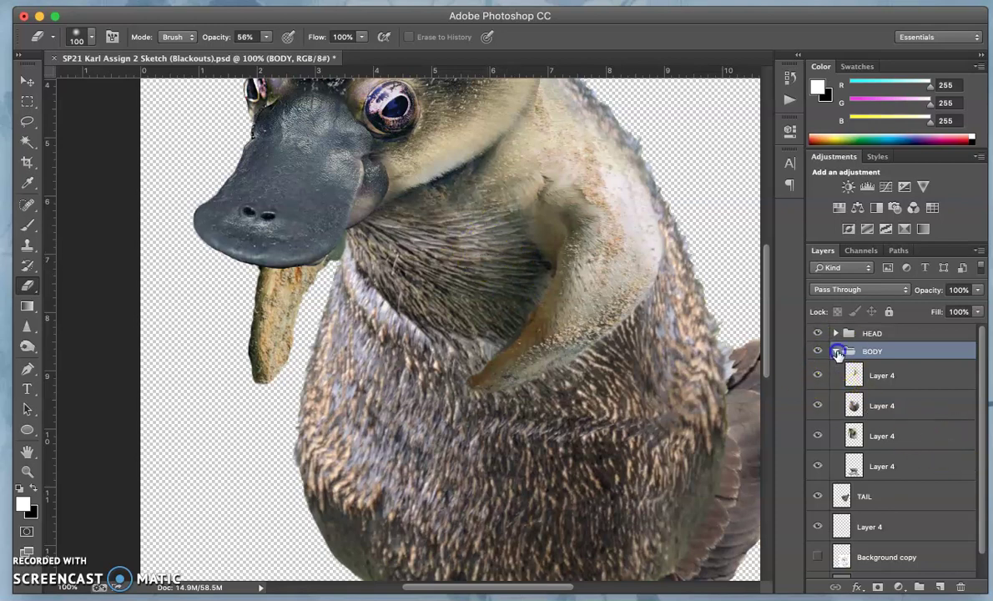
pyautogui.click(838, 351)
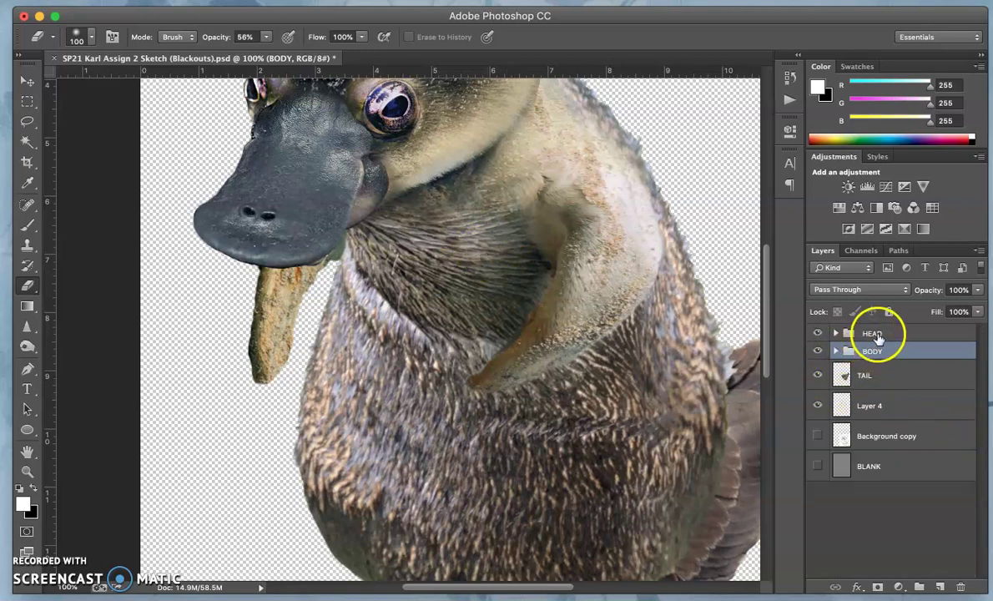
pyautogui.click(872, 334)
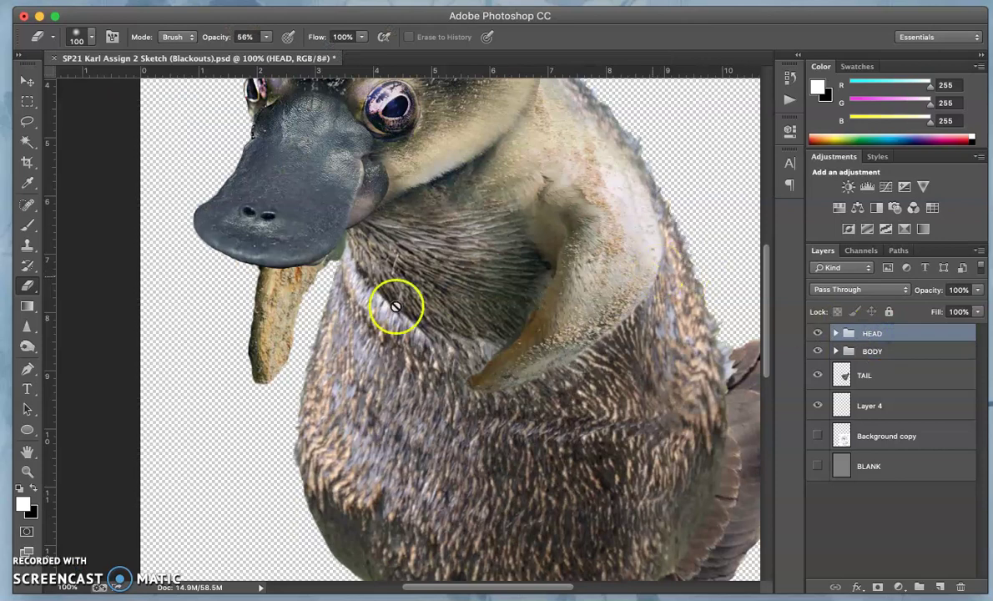
# Activate the Clone Stamp tool and add a new layer above HEAD, labelled red and named Clone Stamp.
pyautogui.click(28, 249)
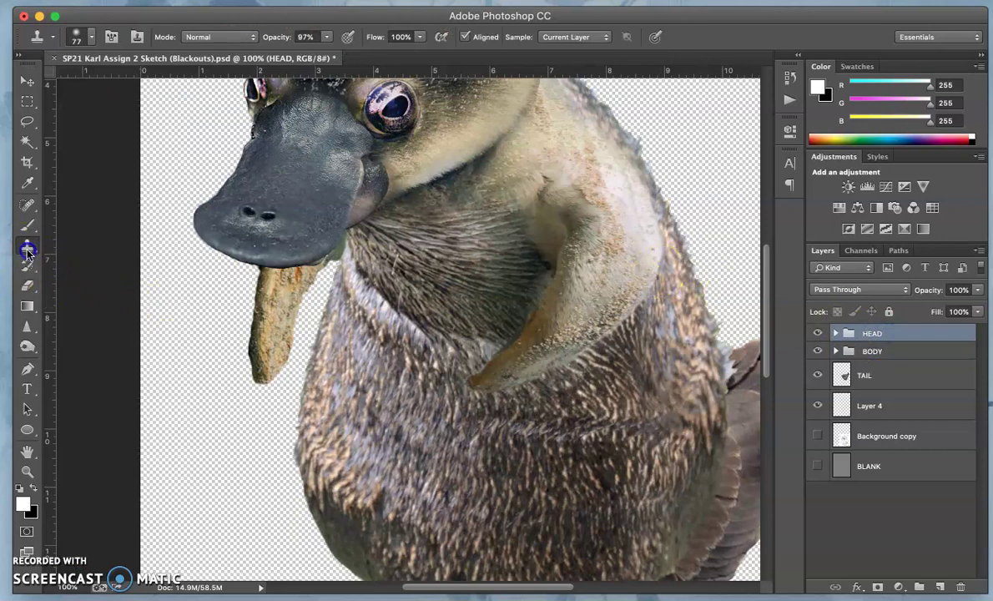
pyautogui.click(29, 244)
pyautogui.moveTo(30, 248); pyautogui.dragTo(75, 241)
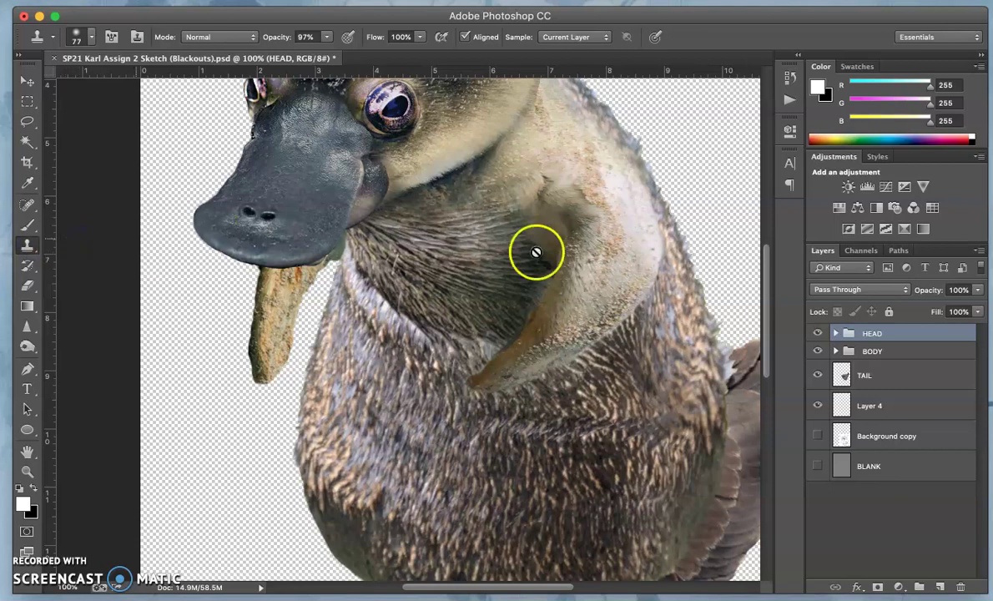
pyautogui.click(941, 585)
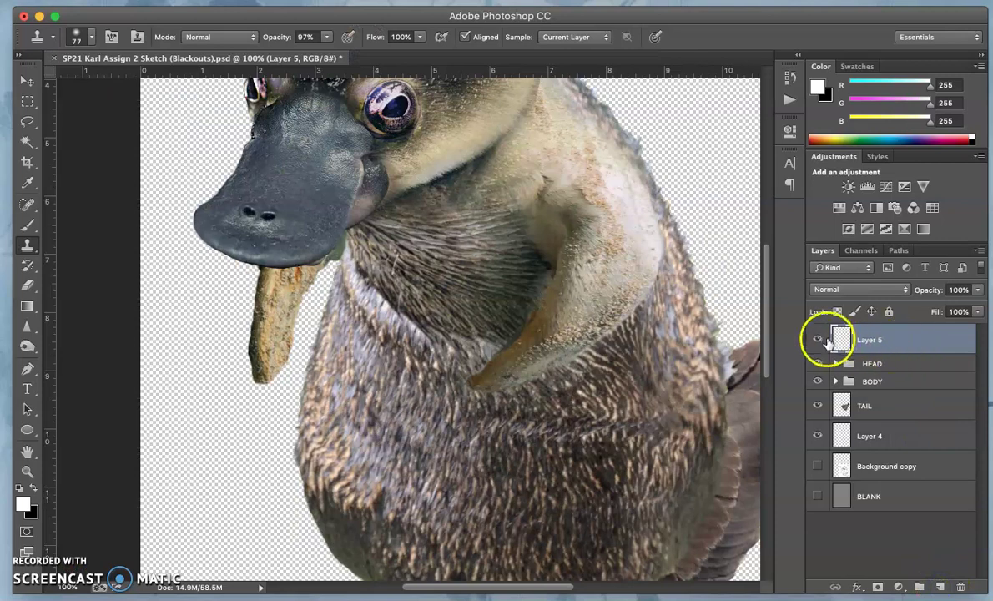
pyautogui.rightClick(820, 337)
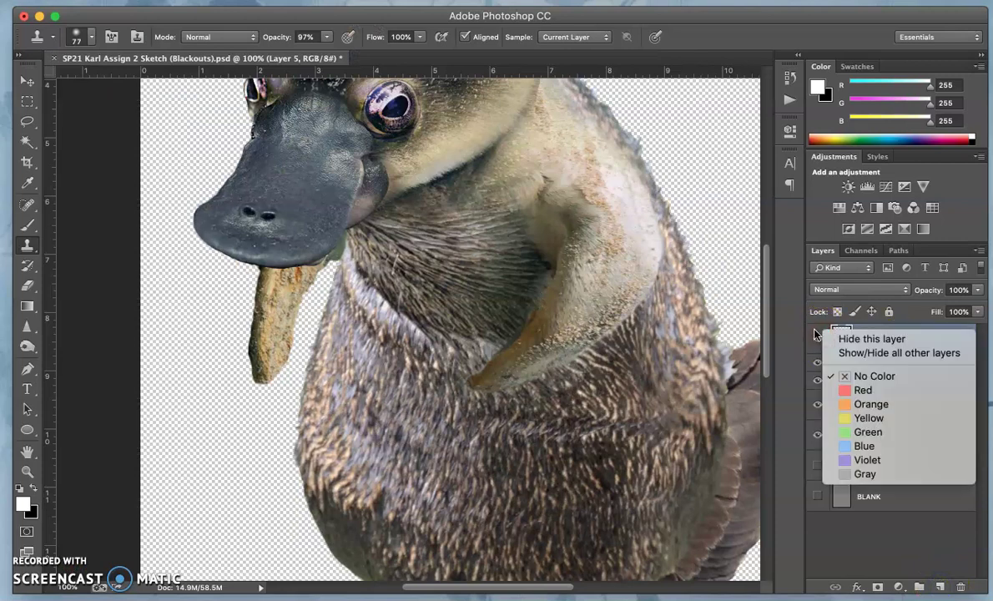
pyautogui.click(863, 393)
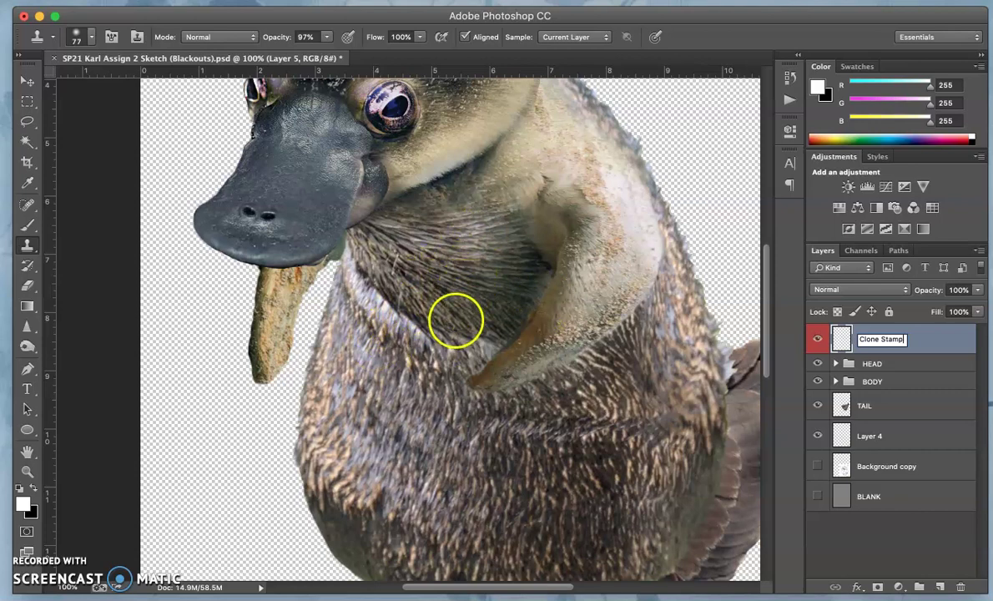
pyautogui.click(915, 338)
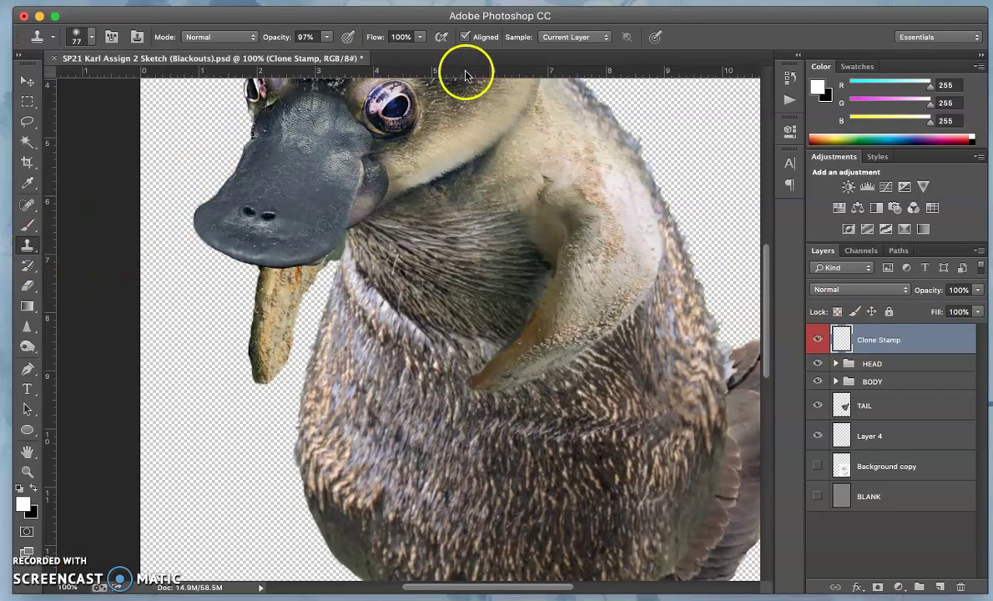
# Set the Clone Stamp tool to sample Current & Below at 100% opacity.
pyautogui.click(570, 39)
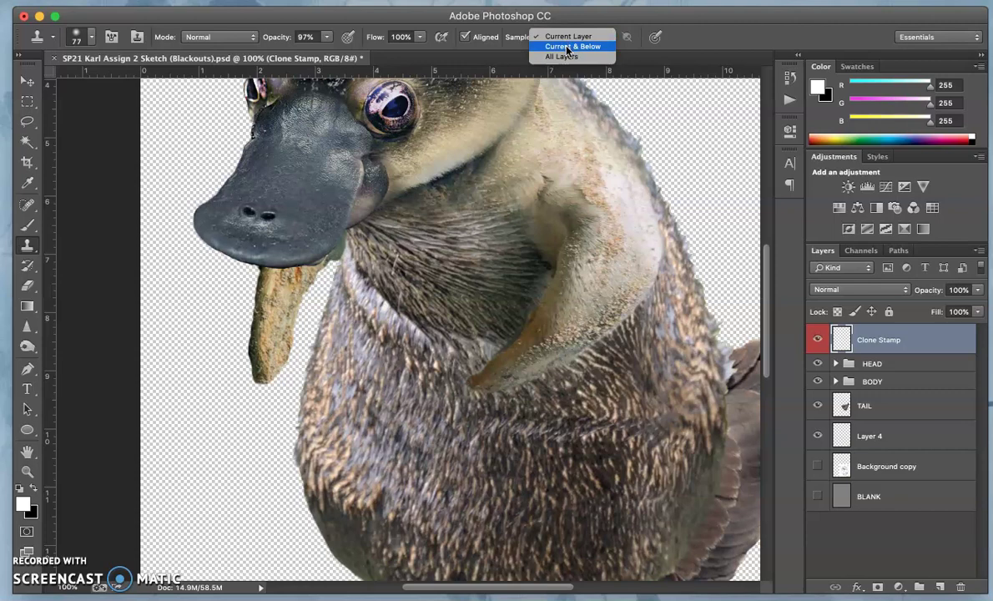
pyautogui.click(567, 47)
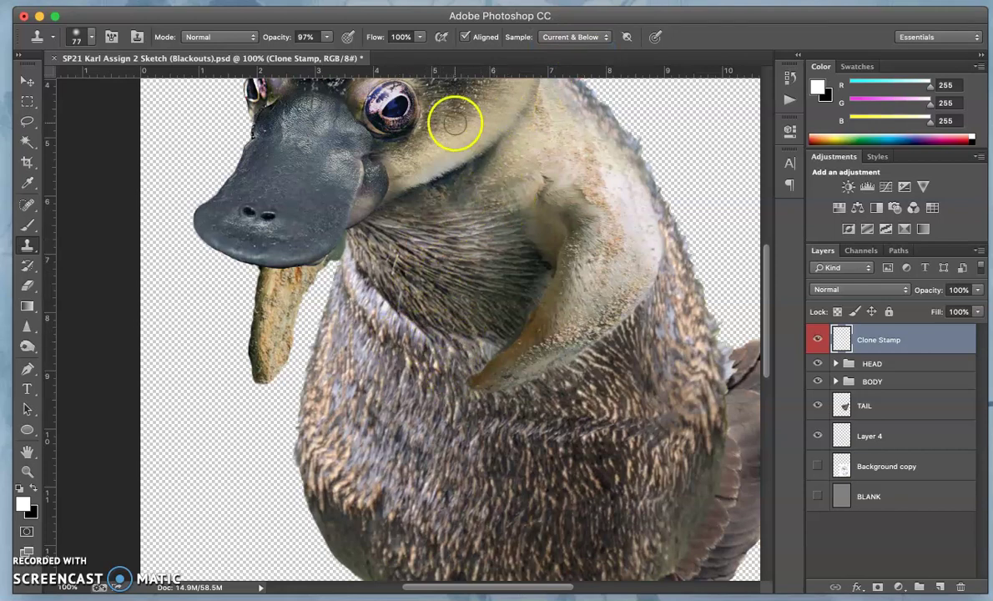
pyautogui.click(327, 39)
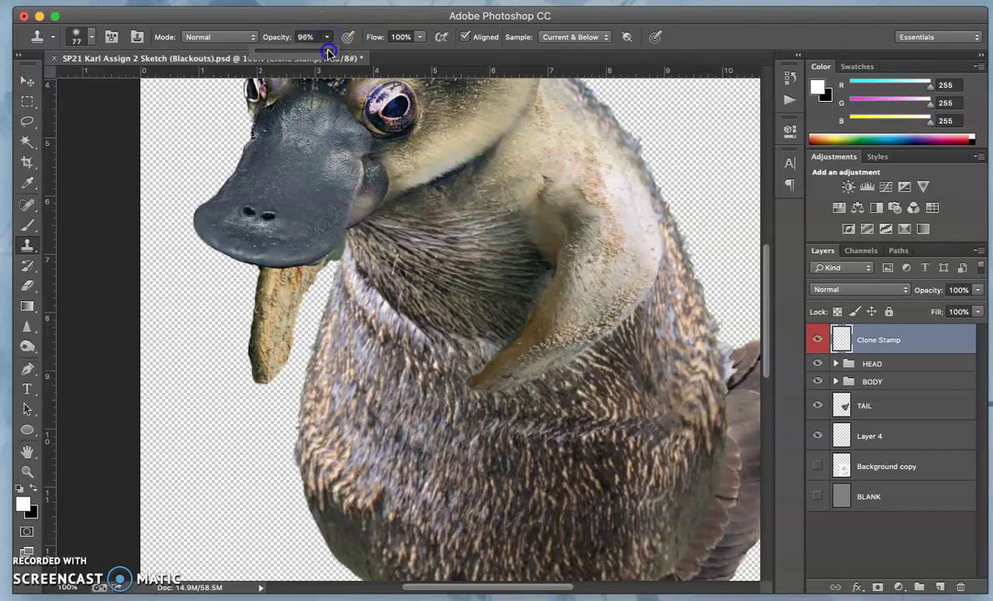
pyautogui.moveTo(330, 52); pyautogui.dragTo(333, 51)
# Set the Clone Stamp brush to a size of 121 px with 0% hardness.
pyautogui.click(93, 37)
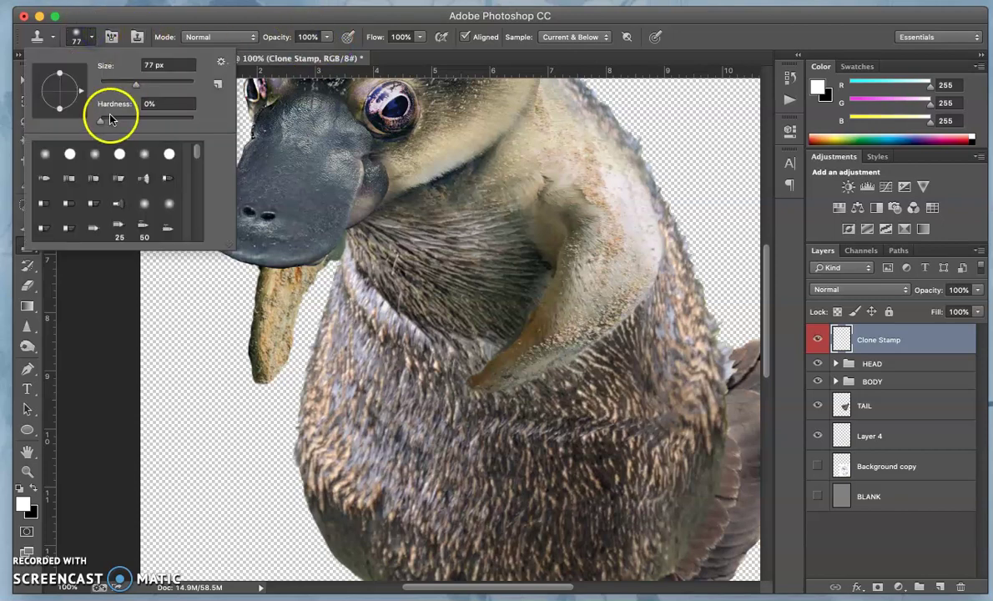
pyautogui.click(148, 104)
pyautogui.click(153, 83)
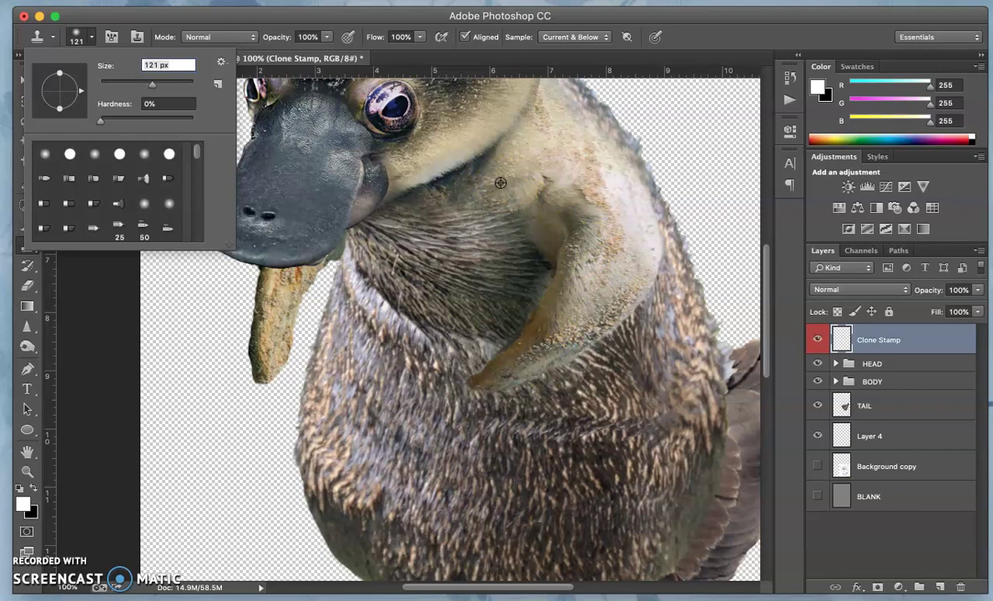
# Sample the light neck fur with the Clone Stamp and paint it over the hard seam at the top of the arm.
pyautogui.click(495, 169)
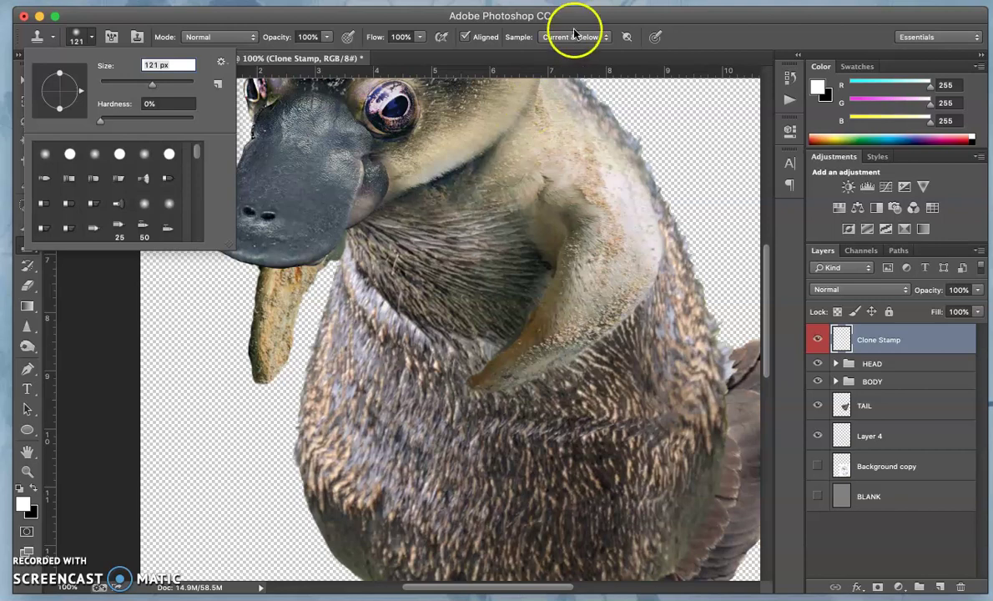
pyautogui.keyDown('alt'); pyautogui.click(504, 169); pyautogui.keyUp('alt')
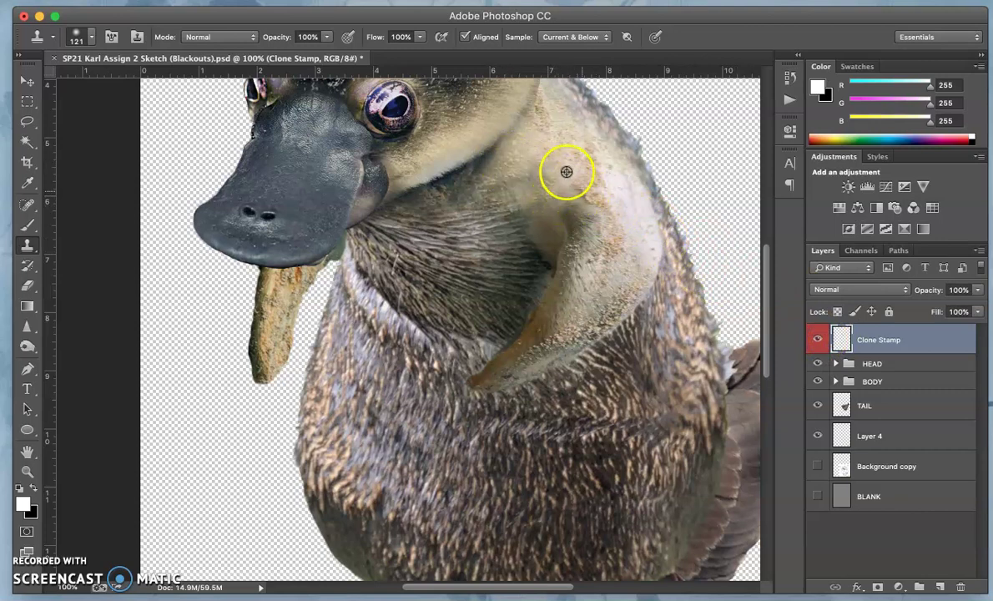
pyautogui.moveTo(545, 147)
pyautogui.mouseDown()
pyautogui.moveTo(572, 168)
pyautogui.moveTo(550, 149)
pyautogui.moveTo(581, 196)
pyautogui.mouseUp()
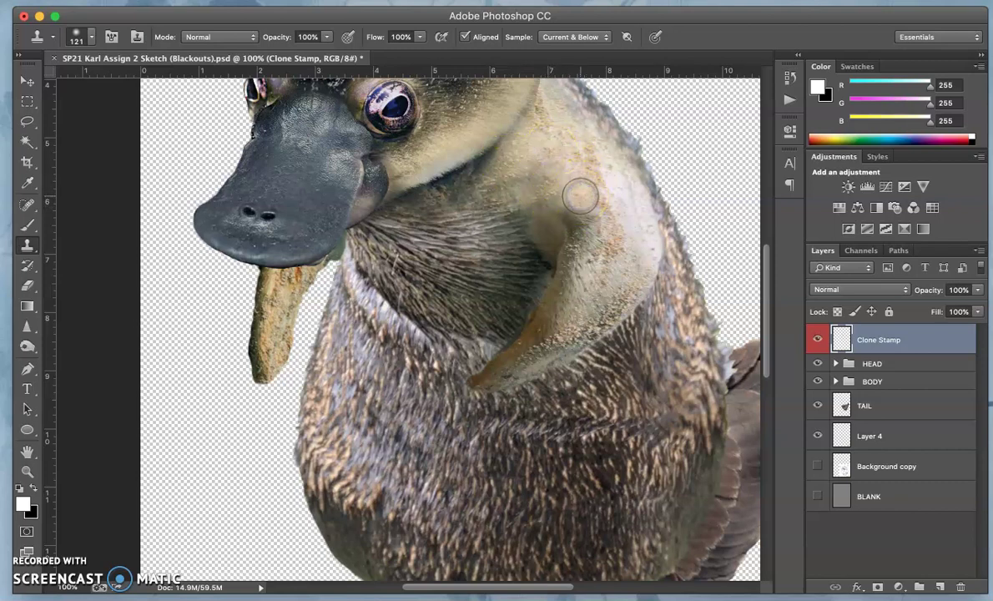
pyautogui.moveTo(697, 322)
pyautogui.mouseDown()
pyautogui.moveTo(695, 336)
pyautogui.moveTo(608, 261)
pyautogui.moveTo(581, 222)
pyautogui.moveTo(577, 250)
pyautogui.moveTo(578, 220)
pyautogui.moveTo(576, 266)
pyautogui.moveTo(581, 217)
pyautogui.moveTo(626, 281)
pyautogui.moveTo(570, 218)
pyautogui.moveTo(599, 271)
pyautogui.moveTo(545, 177)
pyautogui.mouseUp()
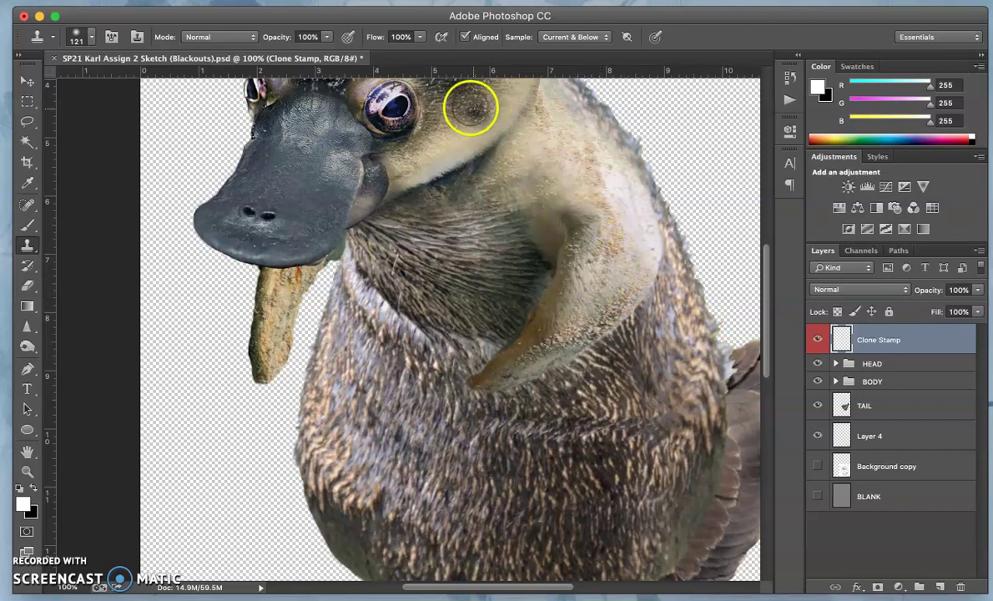
# Lower the Clone Stamp opacity to 68% and blend sampled light fur over the arm's upper inner edge.
pyautogui.click(327, 37)
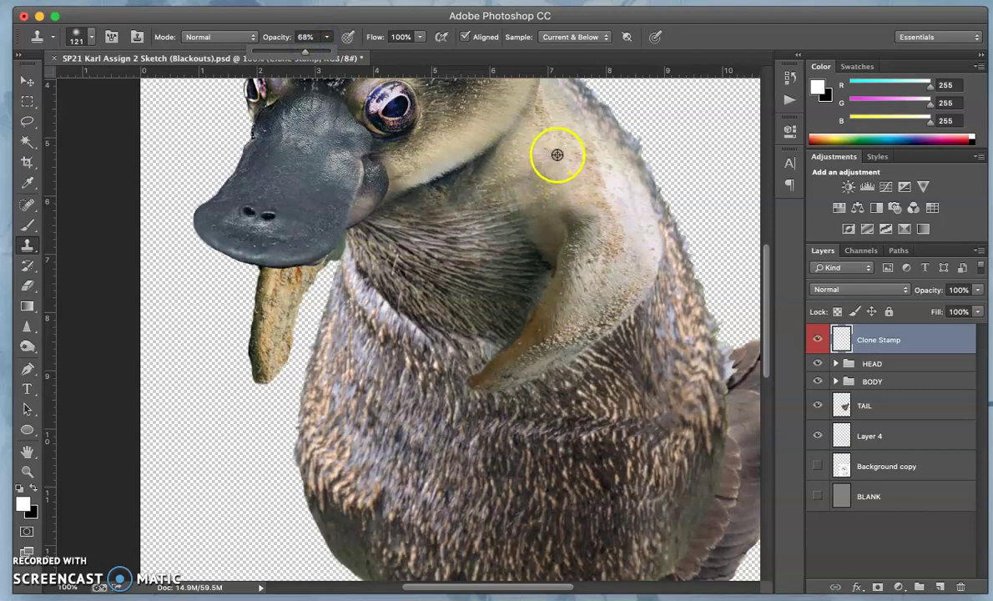
pyautogui.click(581, 164)
pyautogui.moveTo(607, 242); pyautogui.dragTo(573, 218)
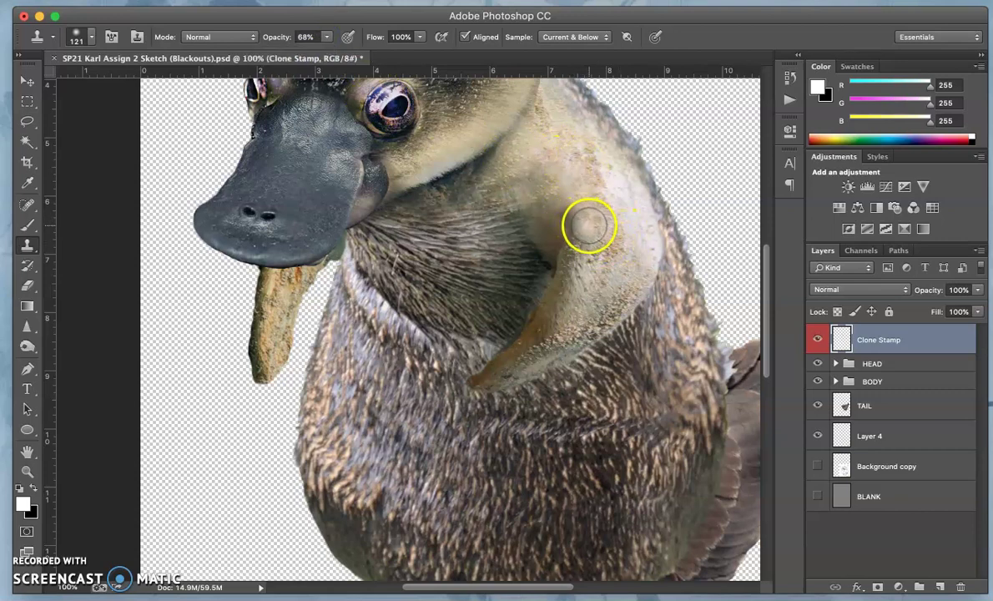
pyautogui.click(589, 225)
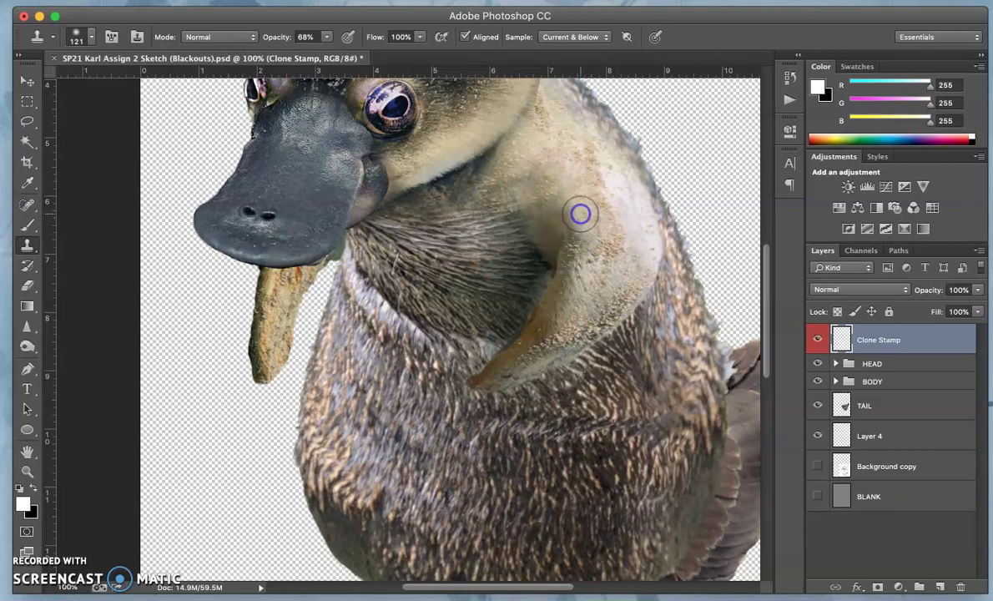
pyautogui.moveTo(638, 310)
pyautogui.mouseDown()
pyautogui.moveTo(608, 333)
pyautogui.moveTo(591, 322)
pyautogui.moveTo(588, 271)
pyautogui.moveTo(575, 271)
pyautogui.moveTo(576, 253)
pyautogui.moveTo(598, 280)
pyautogui.moveTo(570, 239)
pyautogui.mouseUp()
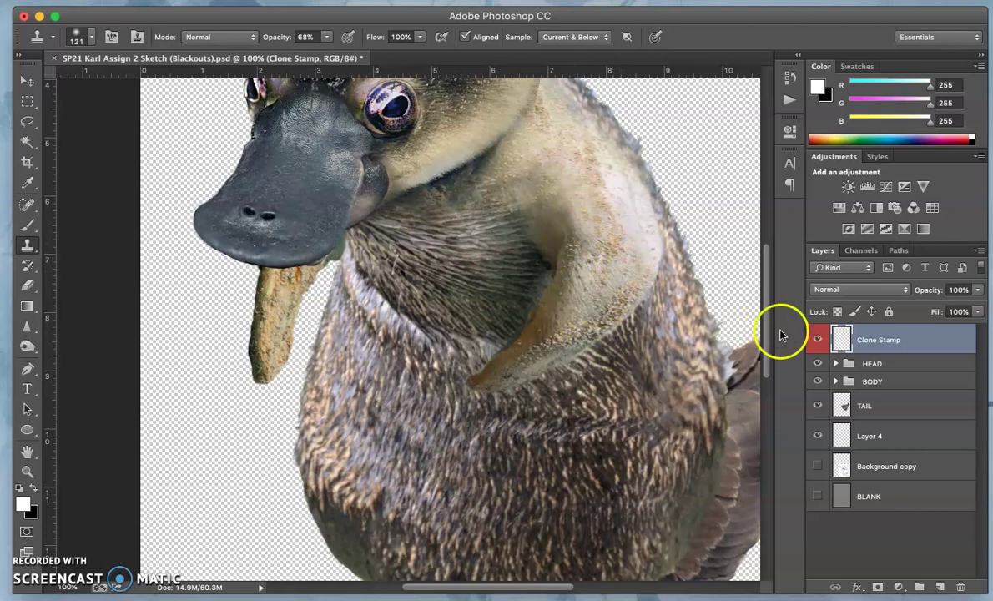
# Toggle the visibility of the Clone Stamp layer to compare the arm before and after the retouching.
pyautogui.click(814, 341)
pyautogui.click(814, 340)
pyautogui.click(815, 340)
pyautogui.click(816, 339)
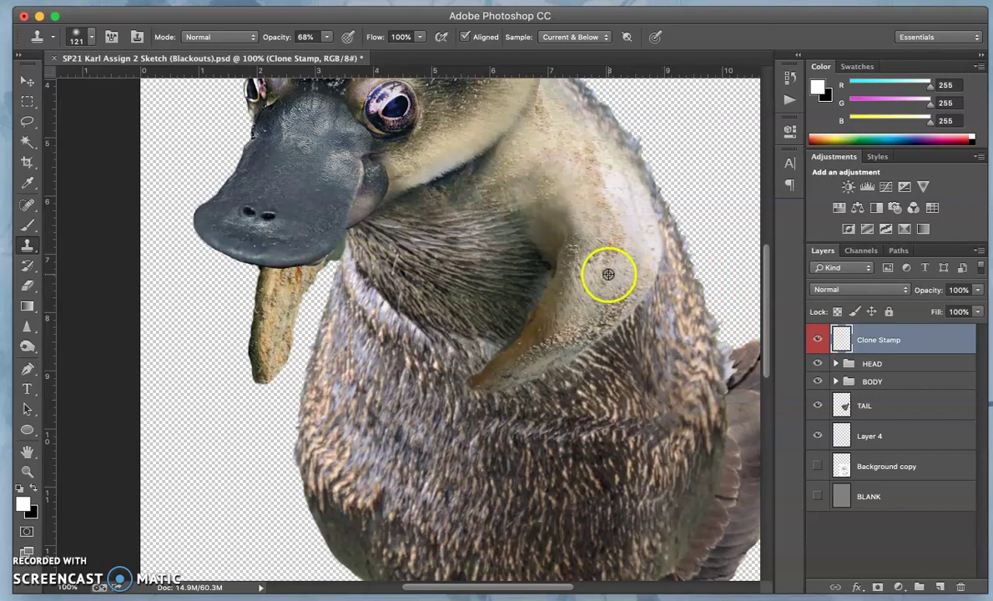
# Sample fur with the Clone Stamp and paint it over the dark seam between the chest and the large arm's inner edge.
pyautogui.moveTo(608, 274)
pyautogui.mouseDown()
pyautogui.moveTo(537, 256)
pyautogui.moveTo(515, 271)
pyautogui.moveTo(506, 304)
pyautogui.mouseUp()
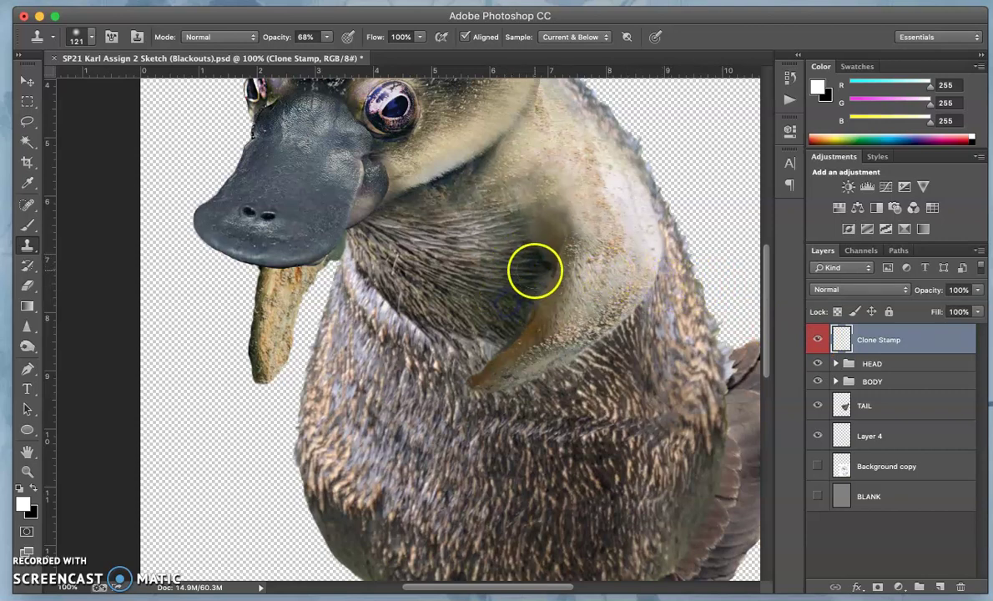
pyautogui.moveTo(536, 269); pyautogui.dragTo(538, 263)
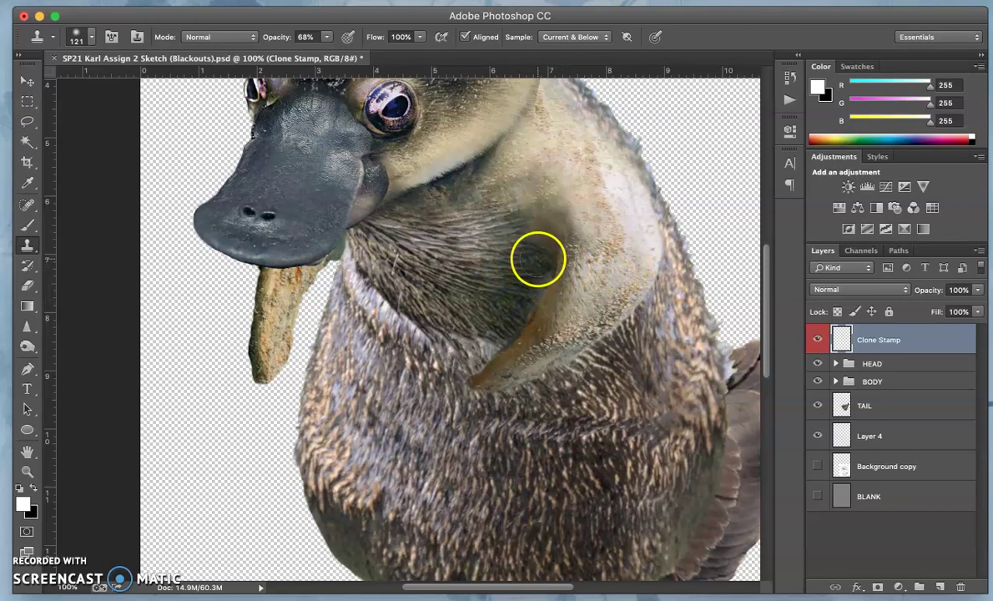
pyautogui.moveTo(527, 300); pyautogui.dragTo(542, 273)
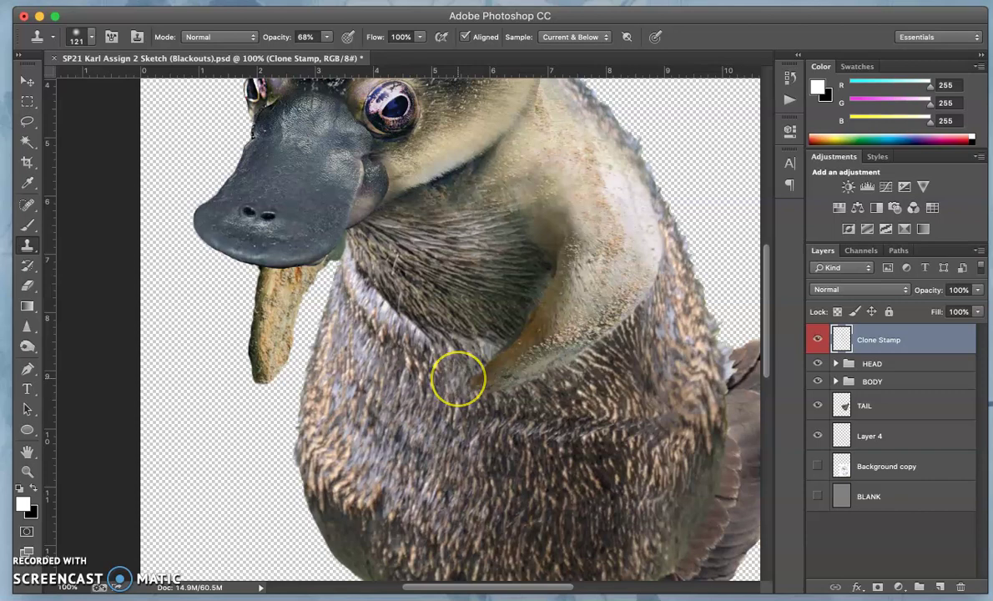
# Clone light fur from the large arm over the small arm below the bill, and compare with the Clone Stamp layer hidden.
pyautogui.moveTo(458, 380)
pyautogui.mouseDown()
pyautogui.moveTo(502, 365)
pyautogui.moveTo(519, 331)
pyautogui.moveTo(553, 401)
pyautogui.moveTo(505, 354)
pyautogui.moveTo(542, 294)
pyautogui.moveTo(538, 314)
pyautogui.moveTo(488, 322)
pyautogui.moveTo(300, 293)
pyautogui.moveTo(276, 279)
pyautogui.moveTo(440, 267)
pyautogui.moveTo(547, 161)
pyautogui.moveTo(591, 298)
pyautogui.mouseUp()
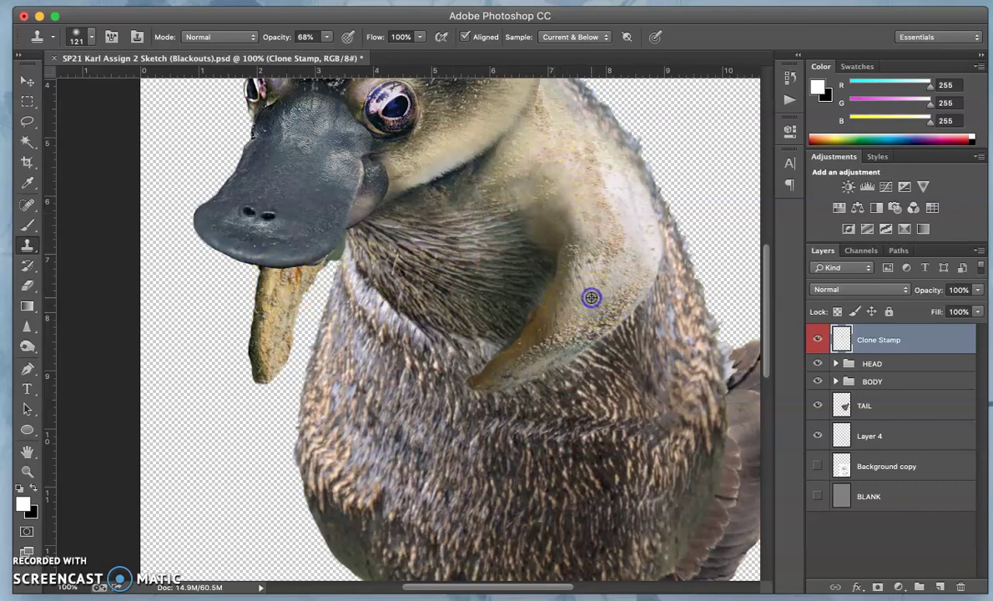
pyautogui.moveTo(332, 294)
pyautogui.mouseDown()
pyautogui.moveTo(281, 293)
pyautogui.moveTo(288, 273)
pyautogui.mouseUp()
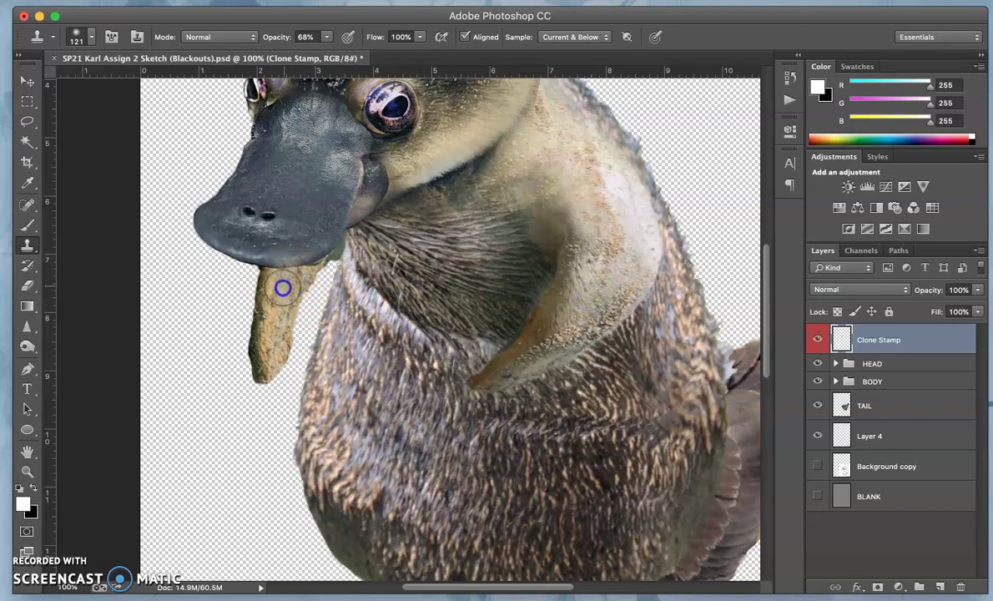
pyautogui.moveTo(270, 319)
pyautogui.mouseDown()
pyautogui.moveTo(277, 381)
pyautogui.moveTo(323, 251)
pyautogui.moveTo(302, 244)
pyautogui.moveTo(301, 268)
pyautogui.mouseUp()
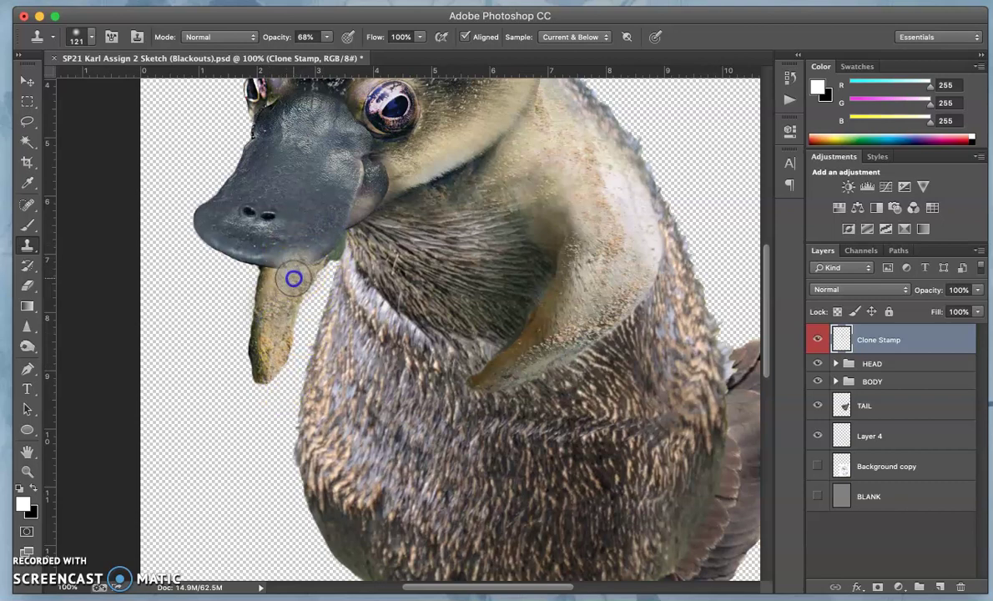
pyautogui.click(295, 278)
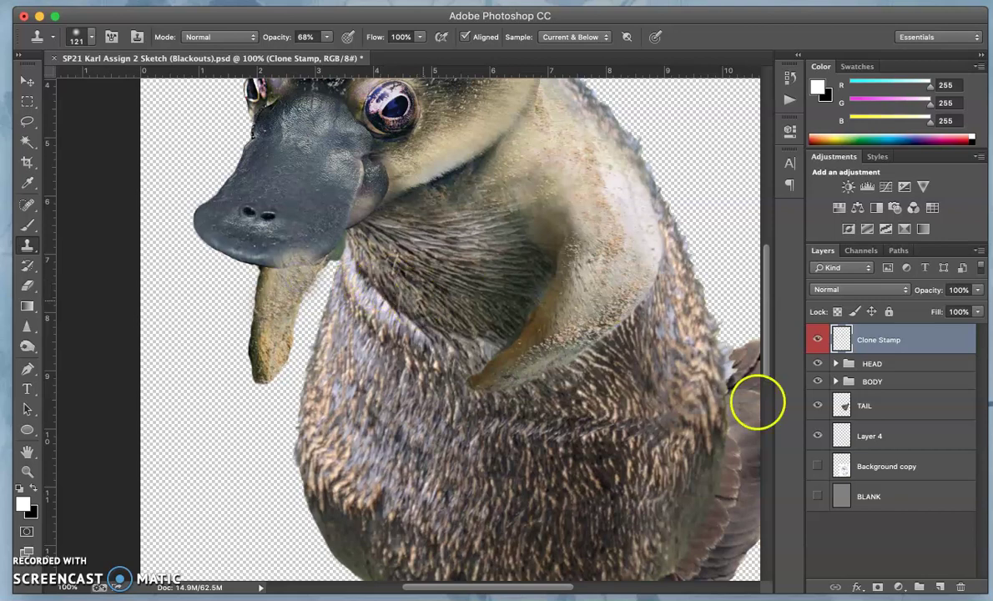
pyautogui.click(819, 340)
pyautogui.click(820, 341)
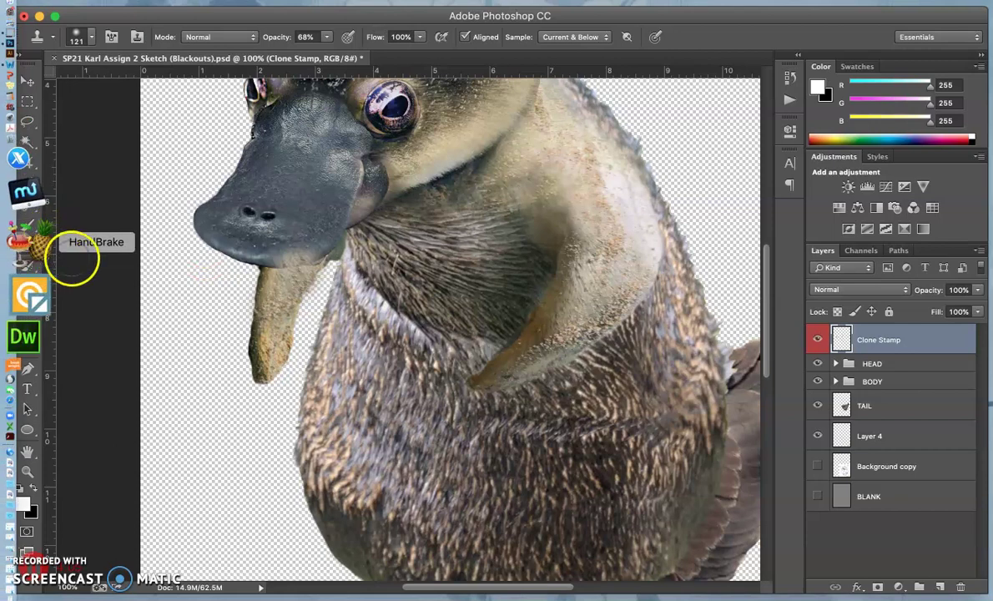
# Erase the cloned fur that spills over the bill's lower edge, using the Eraser at 56% opacity.
pyautogui.click(28, 286)
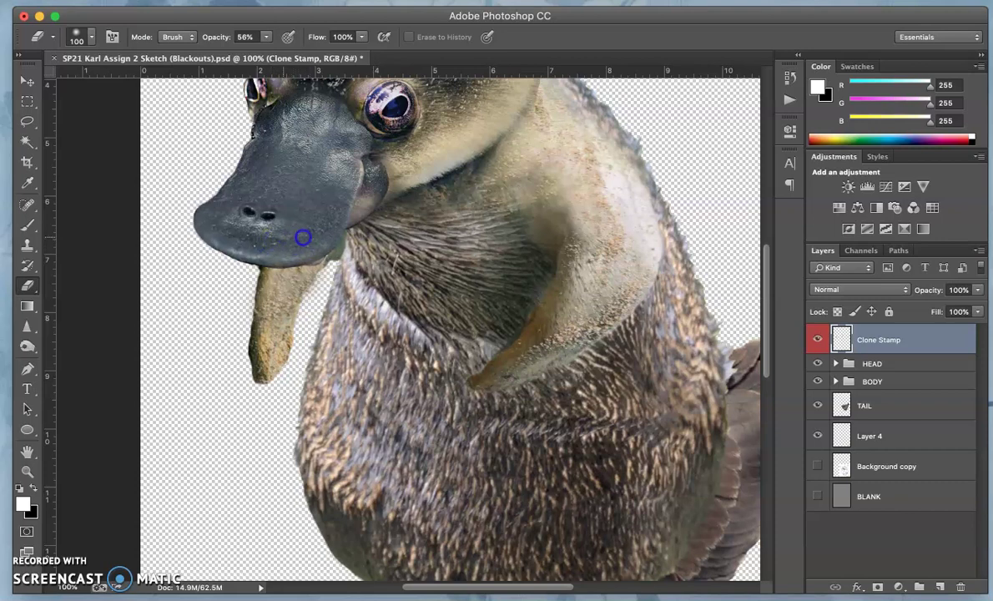
pyautogui.moveTo(415, 219)
pyautogui.mouseDown()
pyautogui.moveTo(492, 288)
pyautogui.moveTo(581, 223)
pyautogui.moveTo(560, 318)
pyautogui.moveTo(535, 291)
pyautogui.mouseUp()
pyautogui.moveTo(470, 365)
pyautogui.mouseDown()
pyautogui.moveTo(513, 388)
pyautogui.moveTo(666, 352)
pyautogui.moveTo(693, 365)
pyautogui.moveTo(579, 369)
pyautogui.moveTo(364, 308)
pyautogui.moveTo(369, 269)
pyautogui.moveTo(360, 262)
pyautogui.moveTo(374, 310)
pyautogui.moveTo(436, 342)
pyautogui.moveTo(380, 304)
pyautogui.moveTo(436, 342)
pyautogui.moveTo(366, 278)
pyautogui.moveTo(445, 340)
pyautogui.mouseUp()
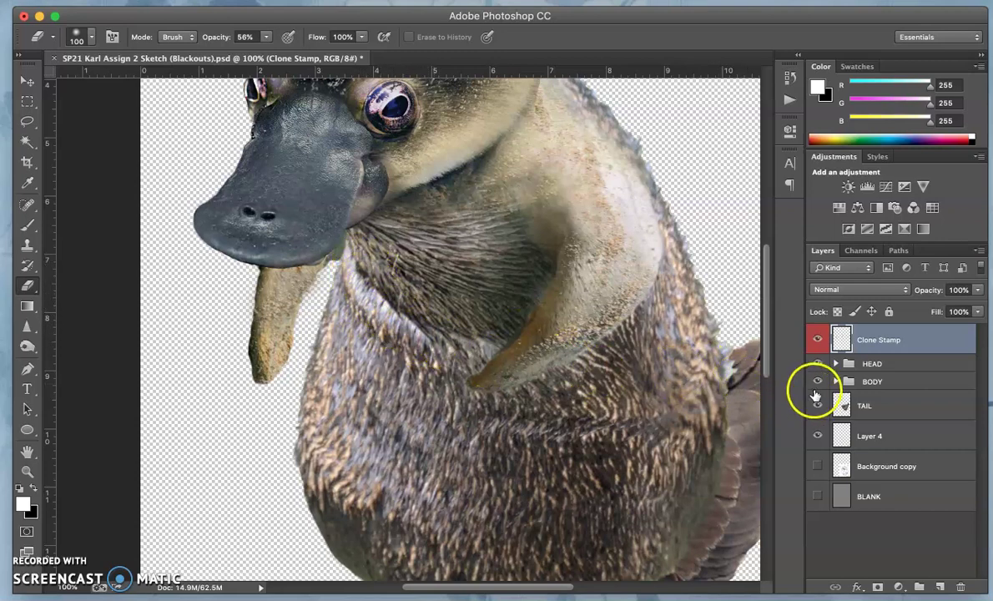
# Expand the BODY group, identify the torso fur layer by toggling its visibility, and select that layer.
pyautogui.click(836, 382)
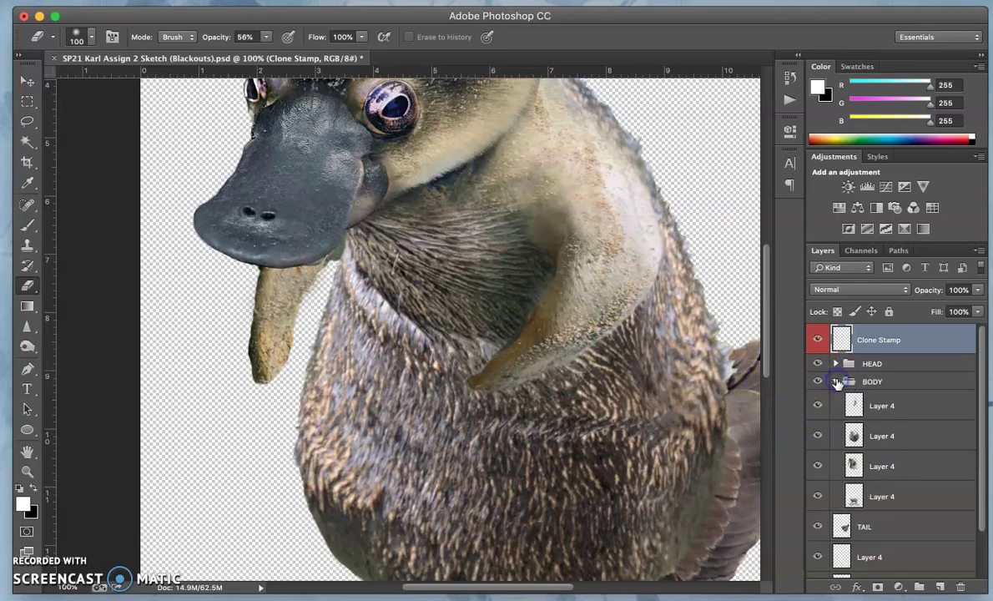
pyautogui.click(819, 435)
pyautogui.click(819, 436)
pyautogui.click(876, 443)
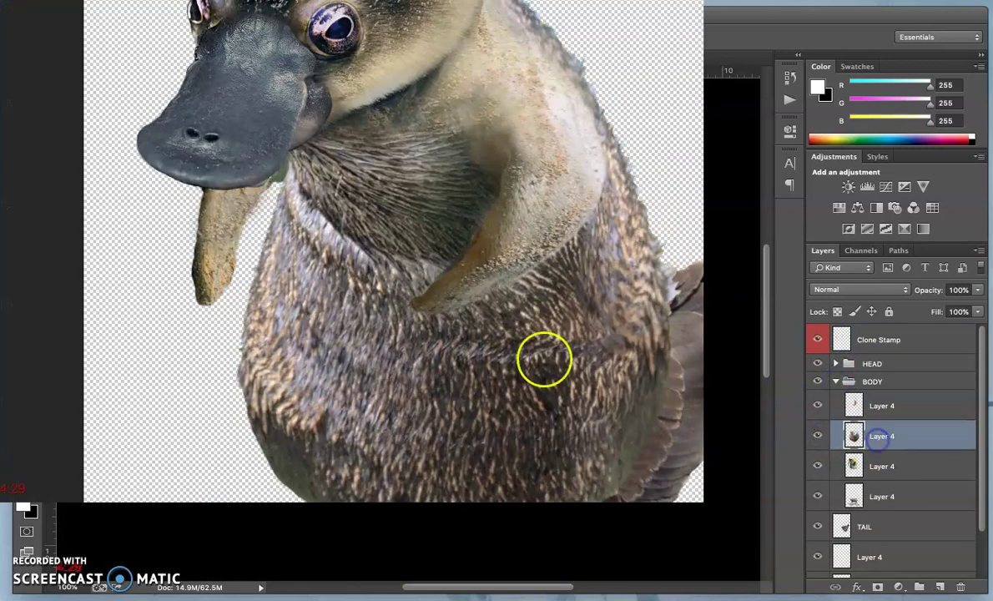
# Darken the light fur along the seam between chest and torso with the Burn tool, with range Highlights and 30% exposure.
pyautogui.click(26, 345)
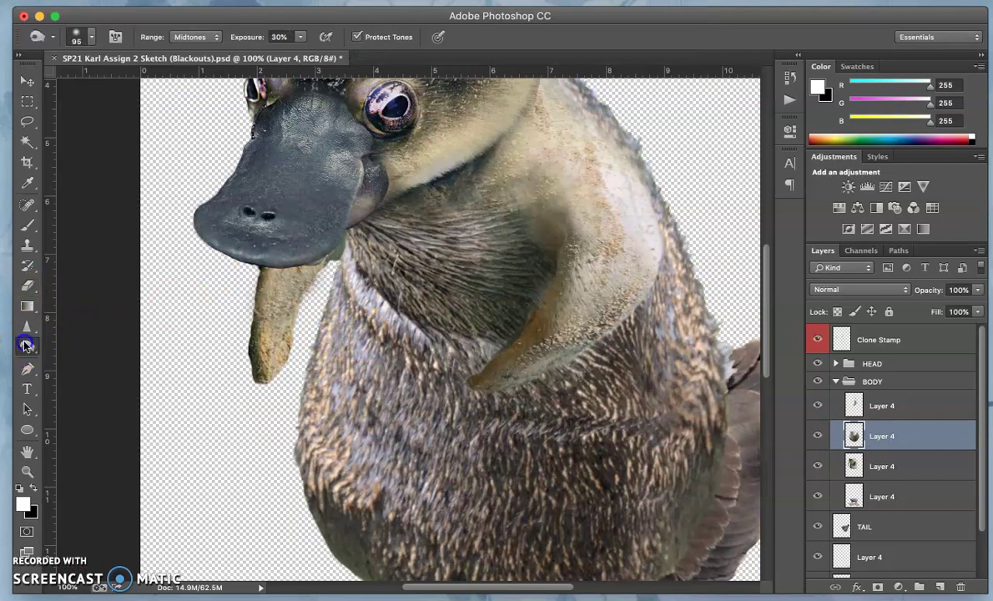
pyautogui.click(191, 37)
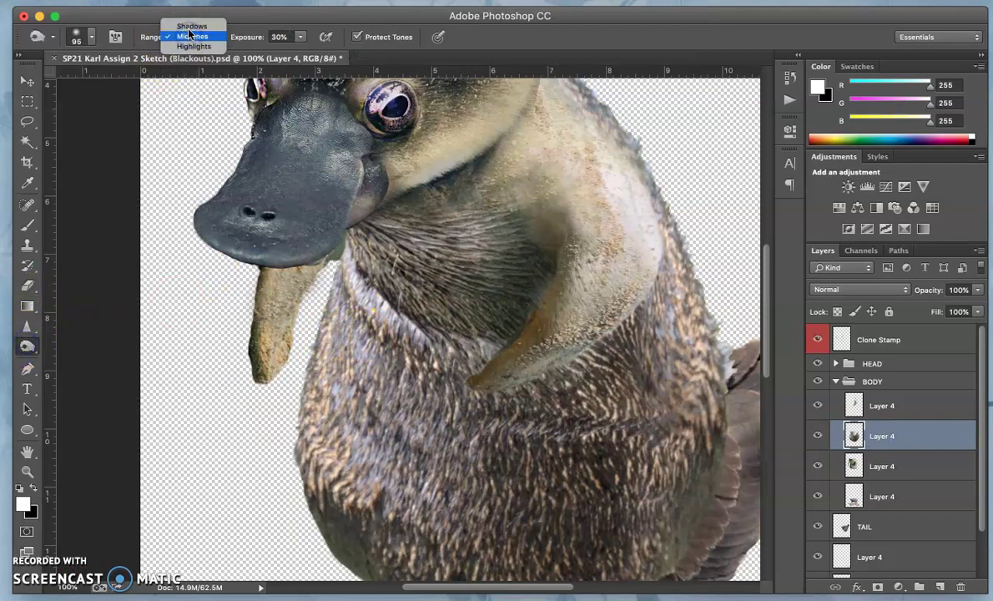
pyautogui.click(191, 46)
pyautogui.moveTo(325, 226); pyautogui.dragTo(368, 311)
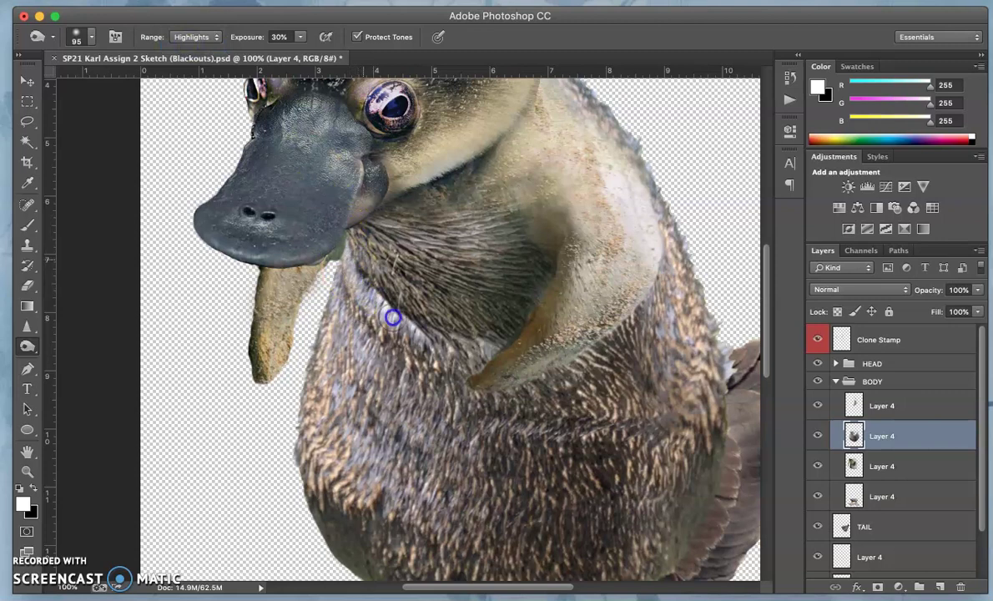
pyautogui.moveTo(417, 344); pyautogui.dragTo(388, 312)
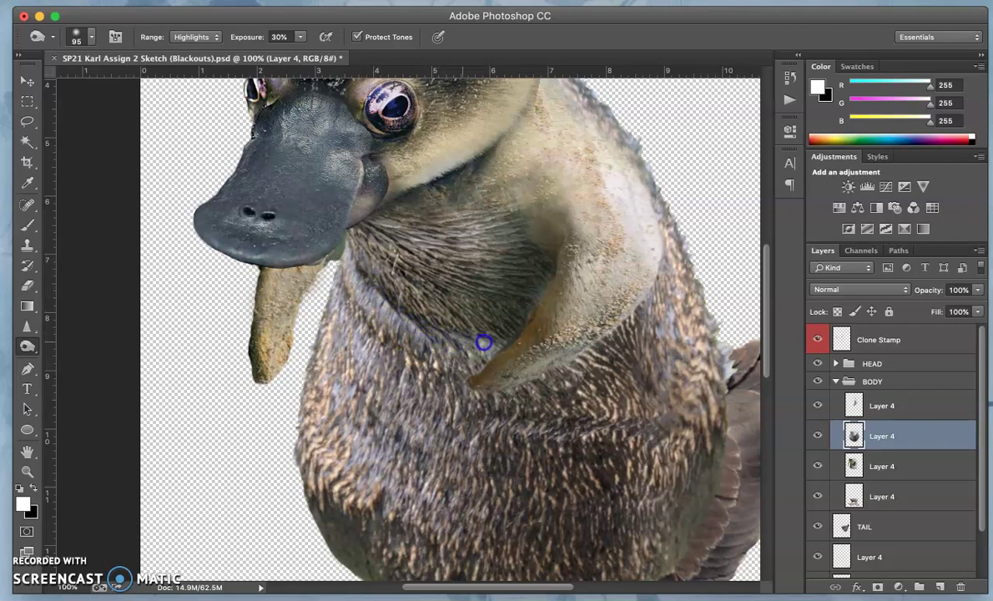
# On the Clone Stamp layer, sample the dark chest fur and clone it along the seam where the chest meets the torso.
pyautogui.click(835, 342)
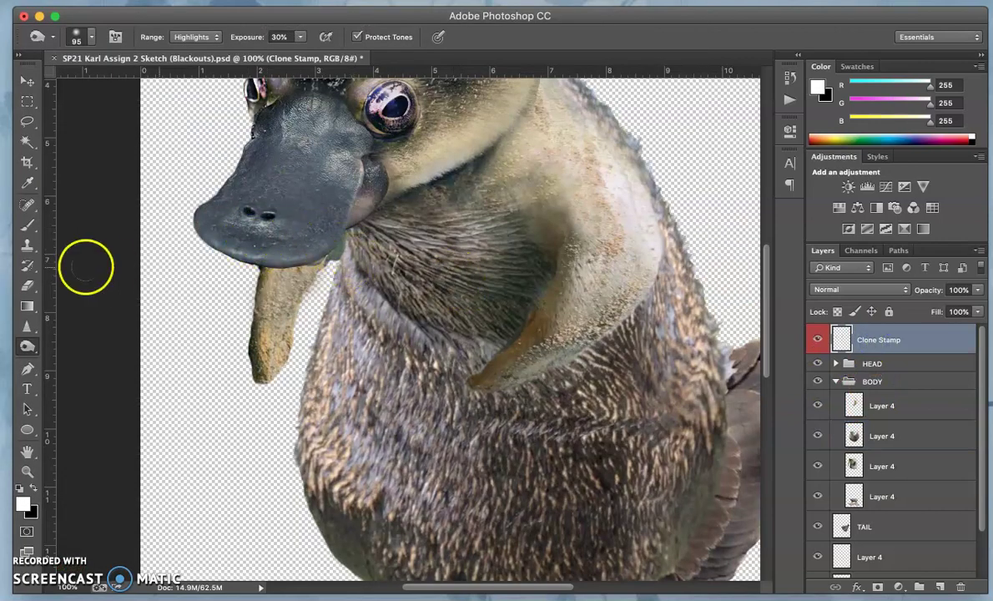
pyautogui.click(27, 245)
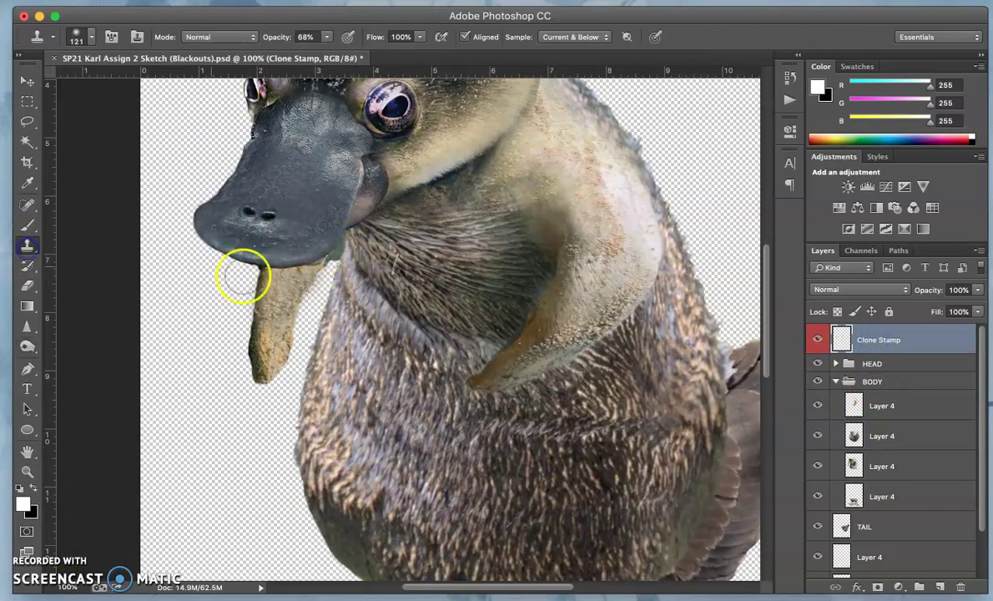
pyautogui.keyDown('alt'); pyautogui.click(388, 255); pyautogui.keyUp('alt')
pyautogui.moveTo(359, 275)
pyautogui.mouseDown()
pyautogui.moveTo(358, 257)
pyautogui.moveTo(359, 266)
pyautogui.mouseUp()
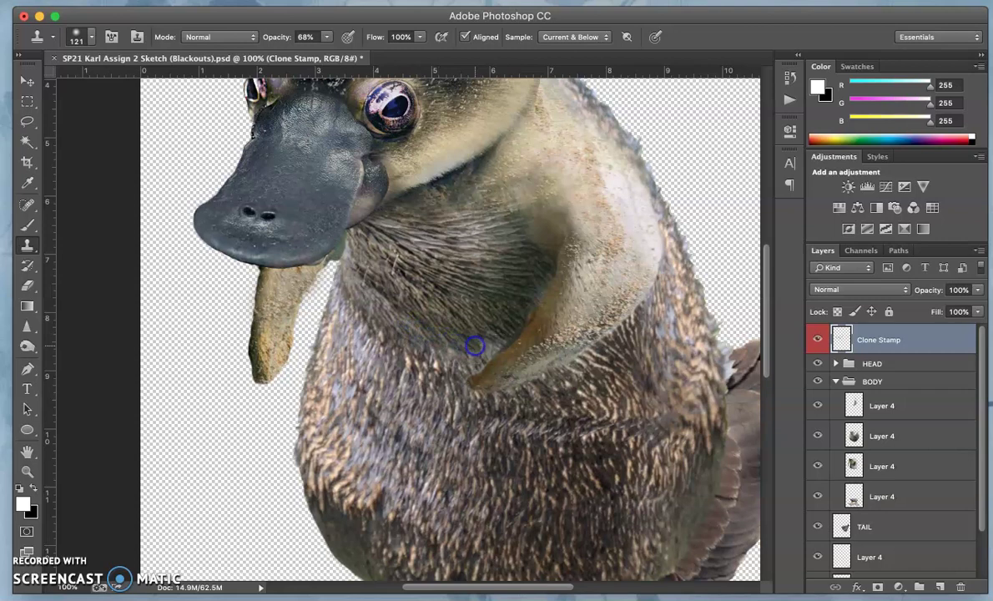
pyautogui.moveTo(474, 346); pyautogui.dragTo(420, 338)
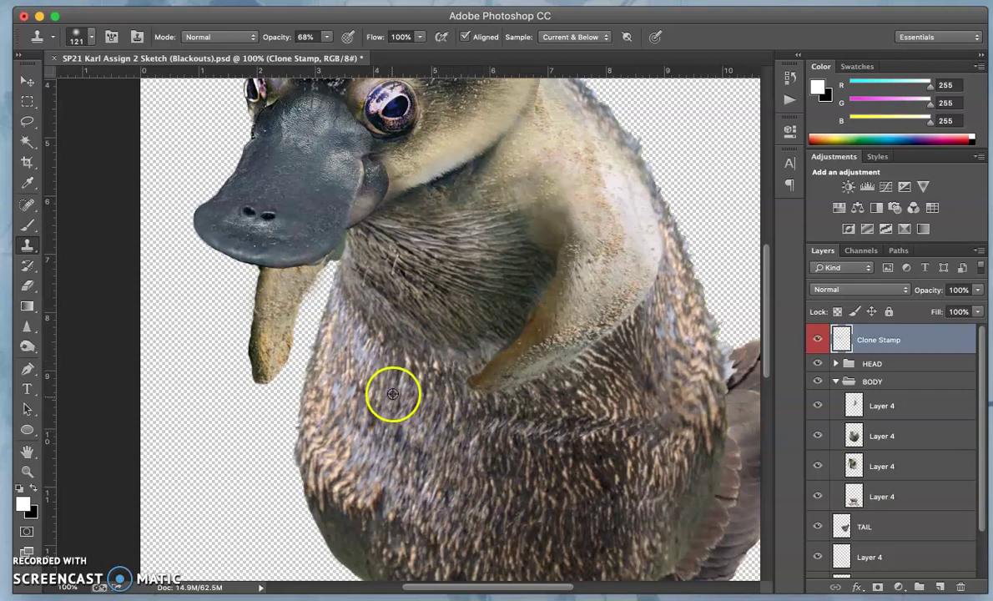
pyautogui.moveTo(392, 394); pyautogui.dragTo(397, 382)
pyautogui.moveTo(441, 342)
pyautogui.mouseDown()
pyautogui.moveTo(450, 348)
pyautogui.moveTo(437, 344)
pyautogui.moveTo(444, 337)
pyautogui.mouseUp()
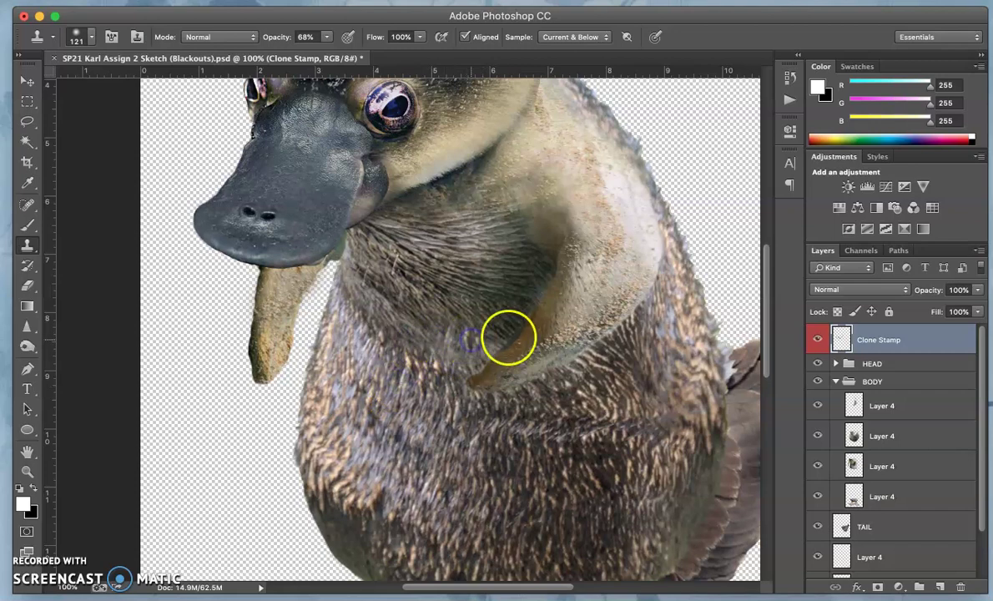
pyautogui.moveTo(511, 336); pyautogui.dragTo(501, 332)
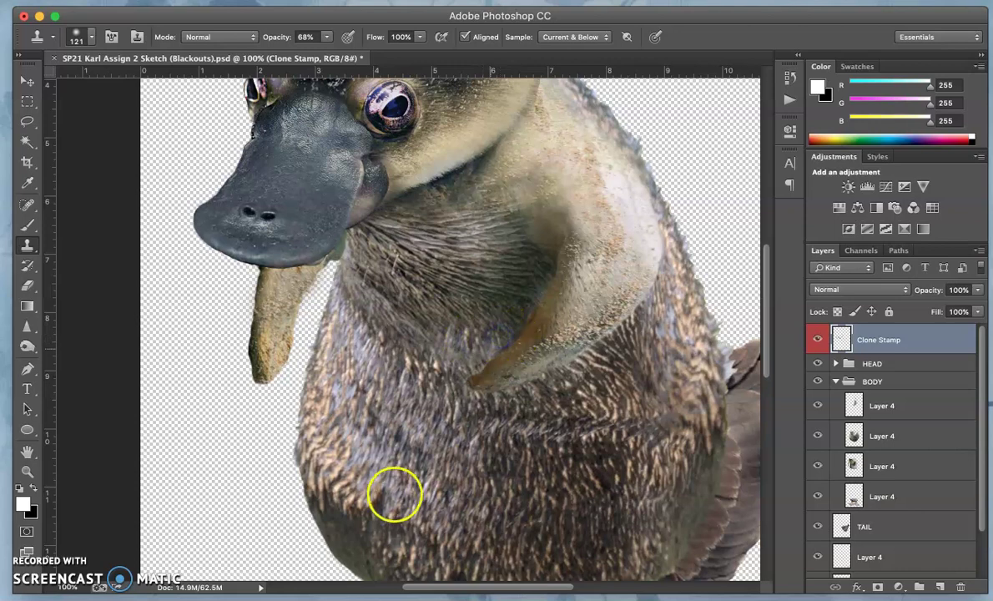
# Sample nearby torso fur and clone it over the light, uneven patches on the belly side below the small arm.
pyautogui.moveTo(391, 498)
pyautogui.mouseDown()
pyautogui.moveTo(384, 505)
pyautogui.moveTo(388, 446)
pyautogui.moveTo(419, 441)
pyautogui.moveTo(417, 367)
pyautogui.mouseUp()
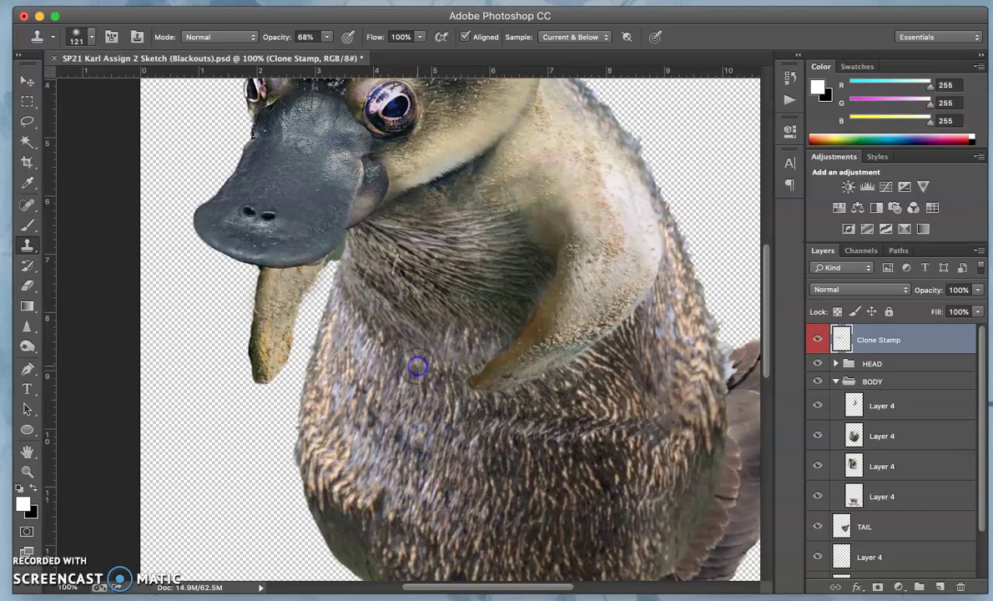
pyautogui.moveTo(460, 472)
pyautogui.mouseDown()
pyautogui.moveTo(480, 495)
pyautogui.moveTo(504, 499)
pyautogui.moveTo(440, 432)
pyautogui.moveTo(388, 444)
pyautogui.moveTo(406, 459)
pyautogui.moveTo(410, 435)
pyautogui.mouseUp()
pyautogui.moveTo(377, 483)
pyautogui.mouseDown()
pyautogui.moveTo(350, 503)
pyautogui.moveTo(342, 496)
pyautogui.mouseUp()
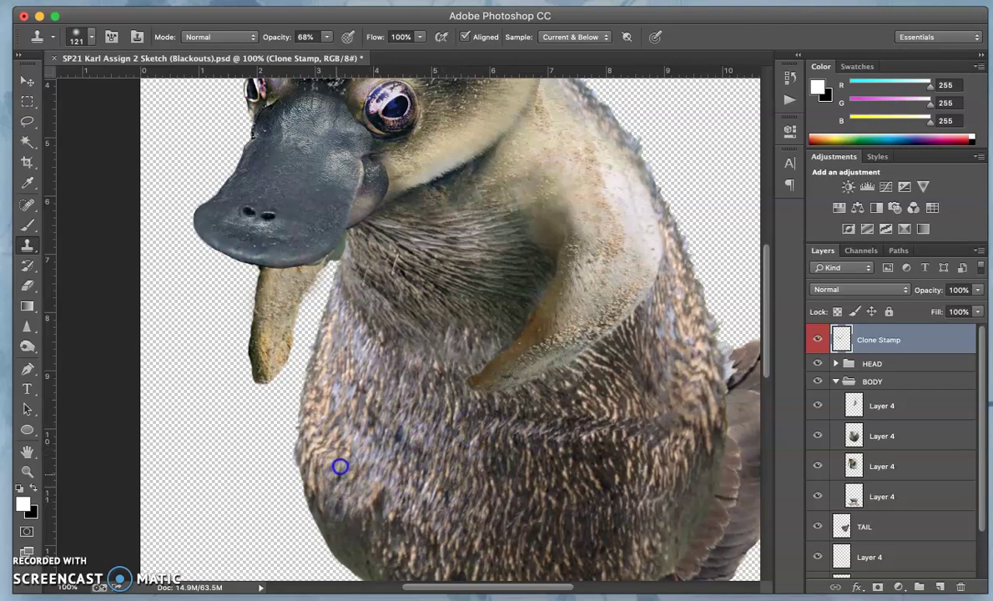
pyautogui.moveTo(349, 521)
pyautogui.mouseDown()
pyautogui.moveTo(399, 528)
pyautogui.moveTo(417, 458)
pyautogui.moveTo(406, 450)
pyautogui.mouseUp()
pyautogui.moveTo(381, 504); pyautogui.dragTo(382, 507)
pyautogui.click(385, 534)
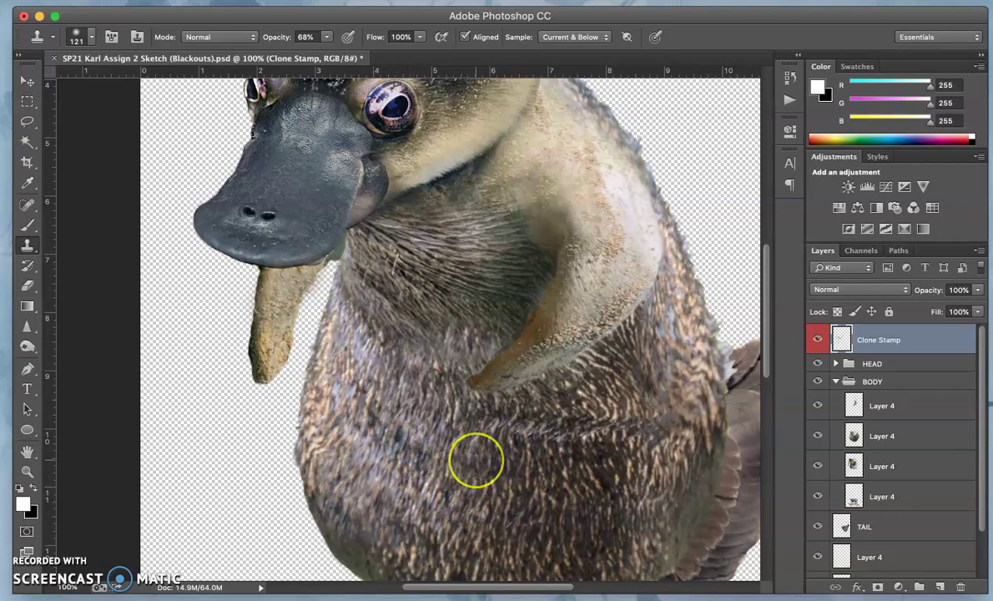
# Toggle the Clone Stamp layer's visibility to compare the chest and belly before and after the retouching.
pyautogui.scroll(-5, 475, 459)
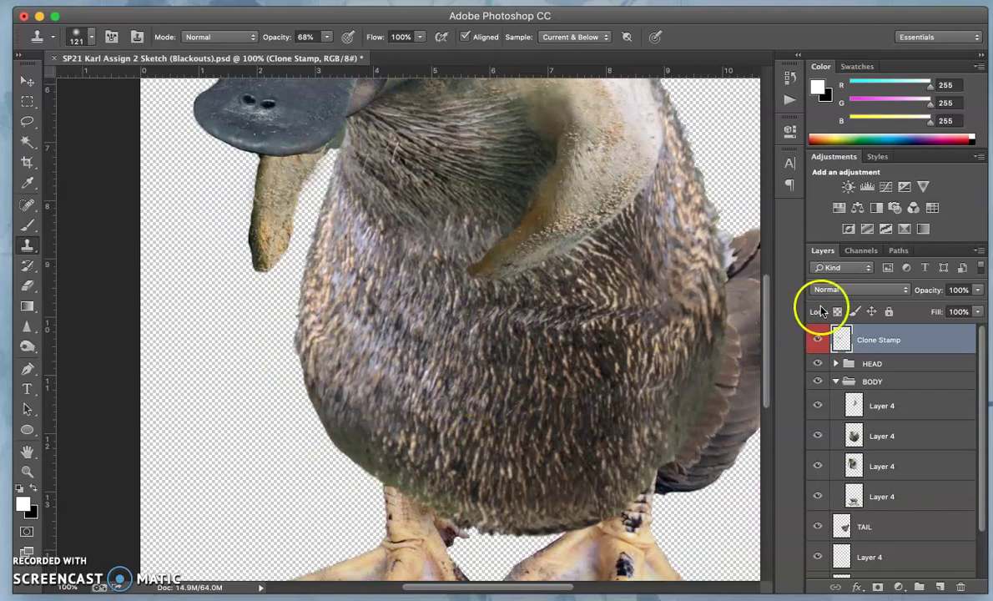
pyautogui.click(818, 340)
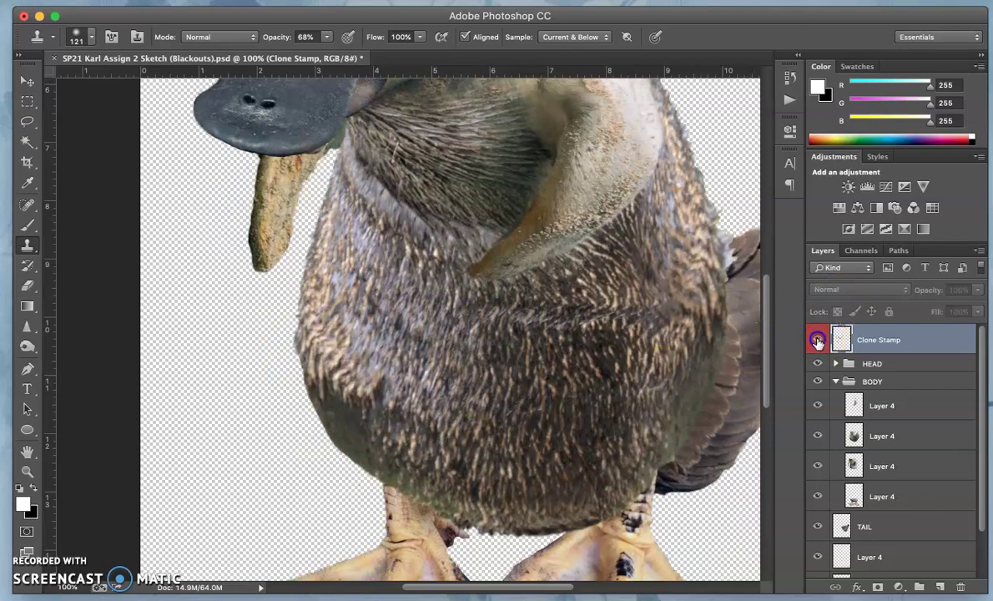
pyautogui.click(818, 339)
pyautogui.click(818, 340)
pyautogui.click(818, 340)
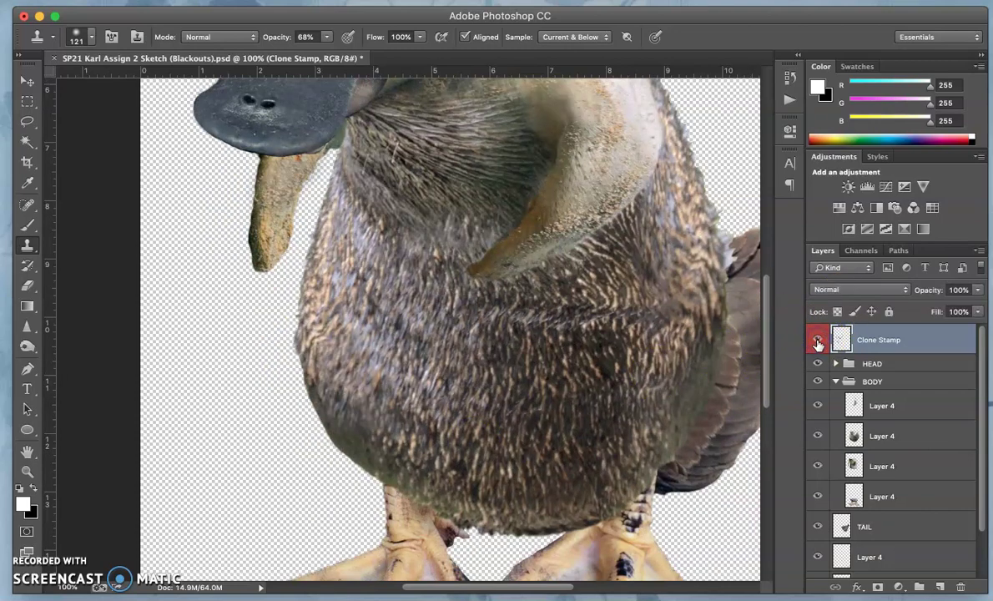
pyautogui.scroll(5, 705, 350)
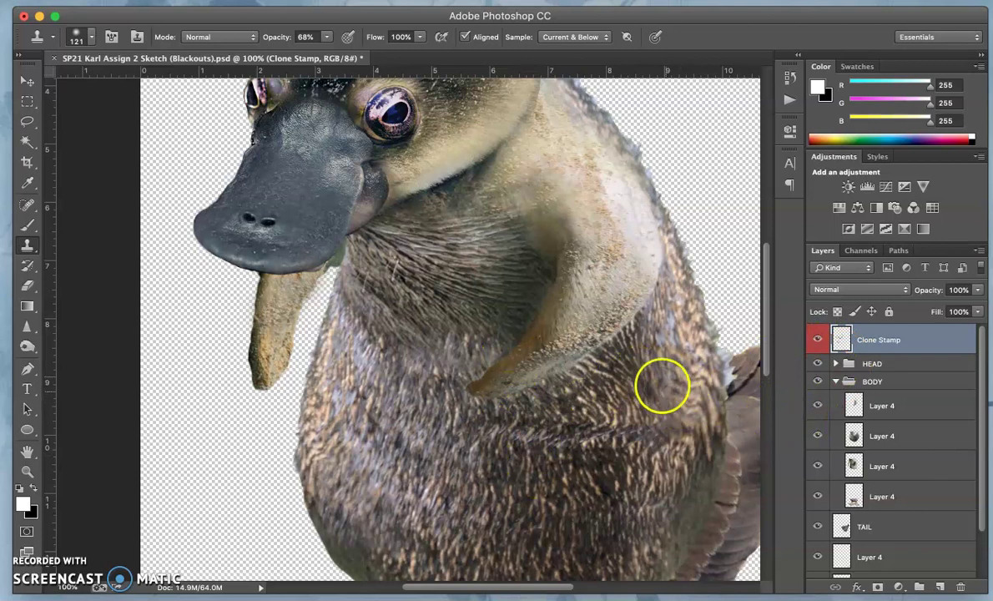
# Sample speckled belly fur and clone it over the smooth lower belly edge above the leg farther from the tail.
pyautogui.scroll(-5, 627, 519)
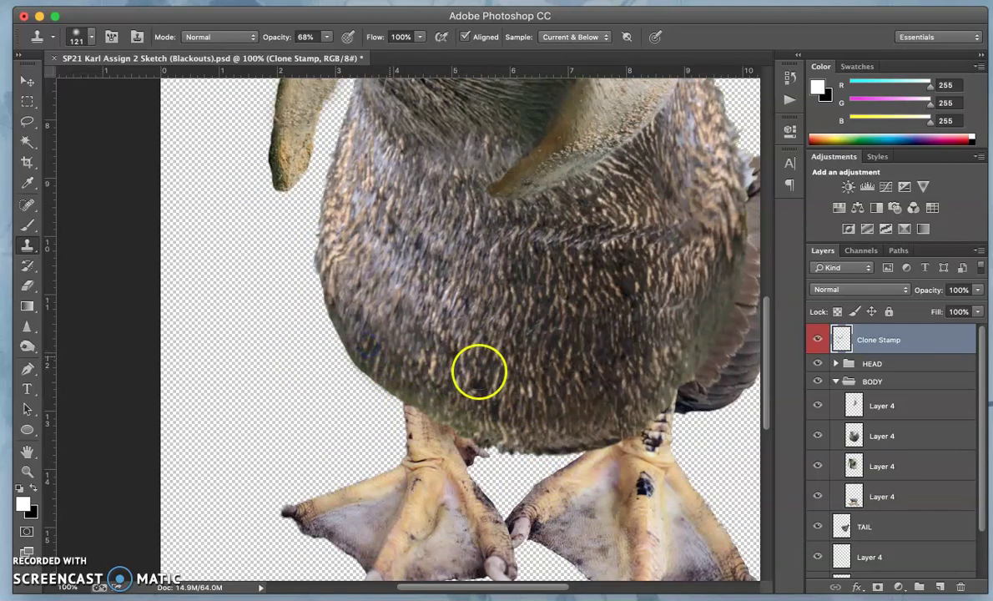
pyautogui.keyDown('alt'); pyautogui.click(538, 400); pyautogui.keyUp('alt')
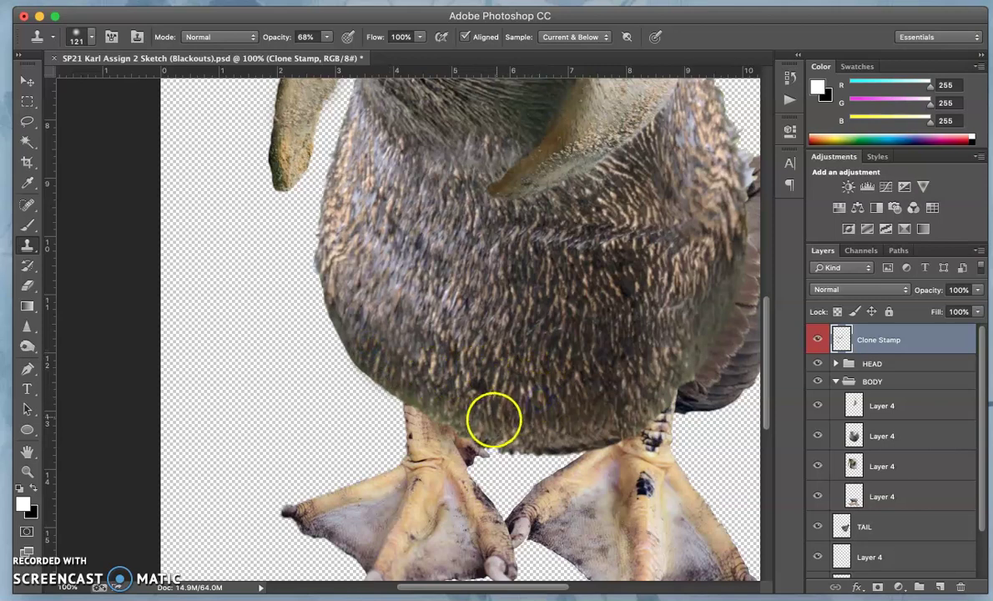
pyautogui.click(470, 424)
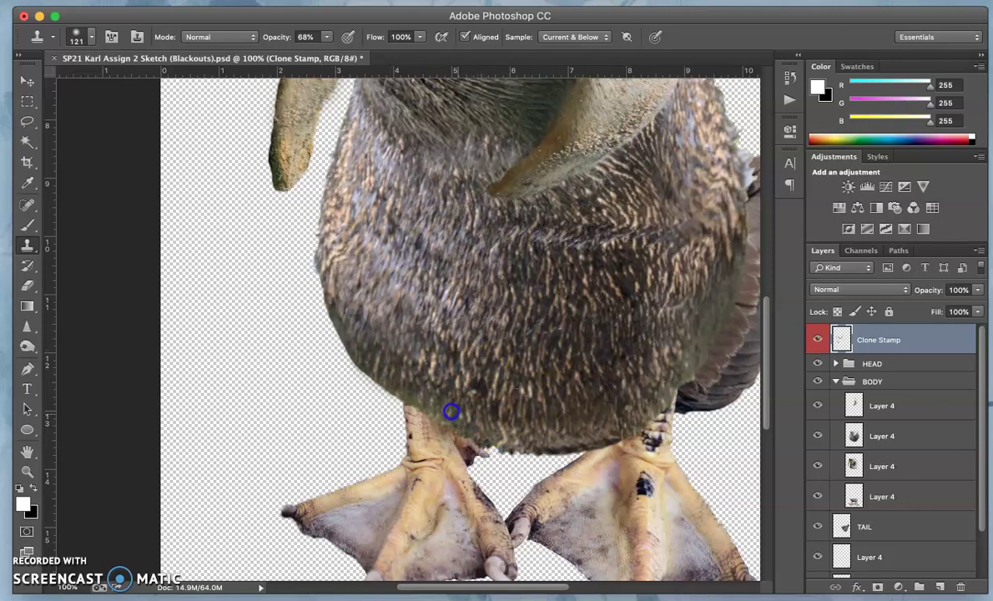
pyautogui.moveTo(426, 397)
pyautogui.mouseDown()
pyautogui.moveTo(474, 329)
pyautogui.moveTo(509, 369)
pyautogui.moveTo(538, 380)
pyautogui.moveTo(533, 346)
pyautogui.moveTo(466, 302)
pyautogui.mouseUp()
# Clone speckled fur over the smooth, greenish belly edge beside the tail and above the nearer leg.
pyautogui.moveTo(626, 368)
pyautogui.mouseDown()
pyautogui.moveTo(648, 381)
pyautogui.moveTo(643, 412)
pyautogui.moveTo(652, 294)
pyautogui.moveTo(609, 346)
pyautogui.moveTo(514, 385)
pyautogui.moveTo(665, 390)
pyautogui.moveTo(637, 415)
pyautogui.mouseUp()
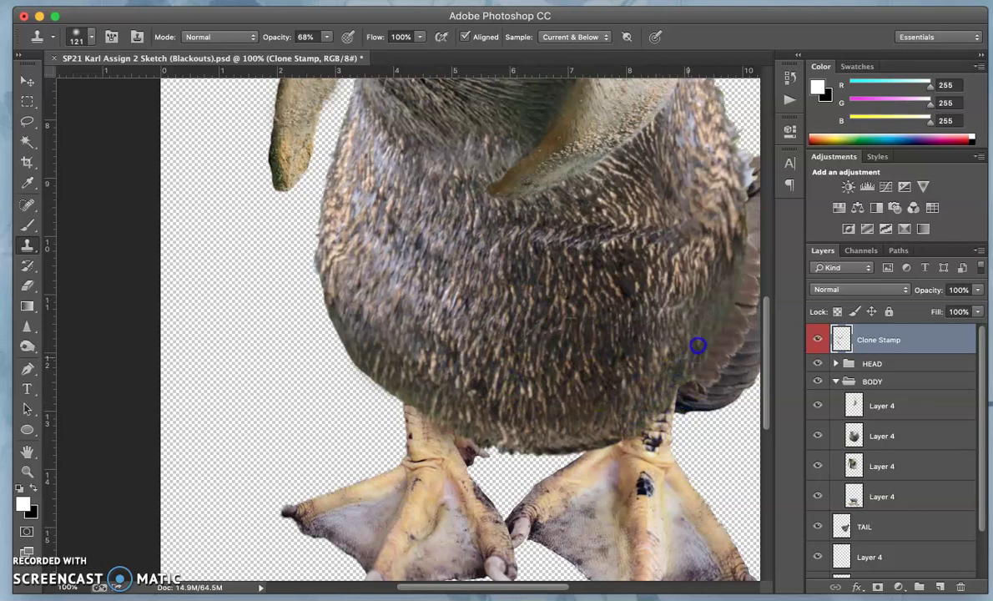
pyautogui.moveTo(719, 294)
pyautogui.mouseDown()
pyautogui.moveTo(721, 268)
pyautogui.moveTo(656, 318)
pyautogui.moveTo(727, 277)
pyautogui.moveTo(707, 290)
pyautogui.moveTo(727, 240)
pyautogui.moveTo(675, 349)
pyautogui.mouseUp()
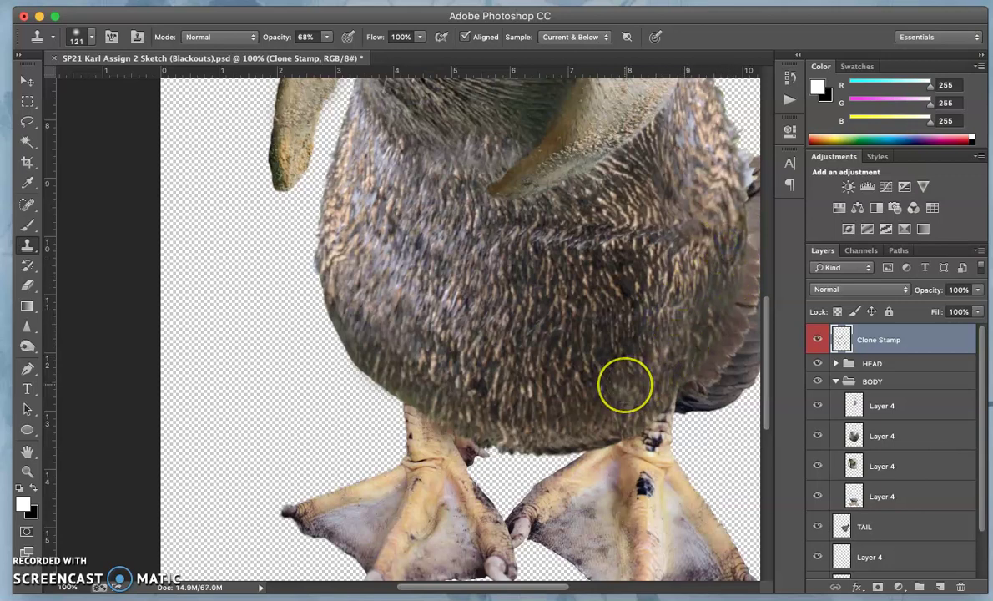
pyautogui.scroll(3, 625, 384)
pyautogui.hscroll(3, 625, 385)
pyautogui.moveTo(618, 393)
pyautogui.mouseDown()
pyautogui.moveTo(514, 439)
pyautogui.moveTo(484, 400)
pyautogui.mouseUp()
pyautogui.moveTo(626, 314)
pyautogui.mouseDown()
pyautogui.moveTo(635, 250)
pyautogui.moveTo(526, 402)
pyautogui.moveTo(595, 330)
pyautogui.moveTo(613, 353)
pyautogui.mouseUp()
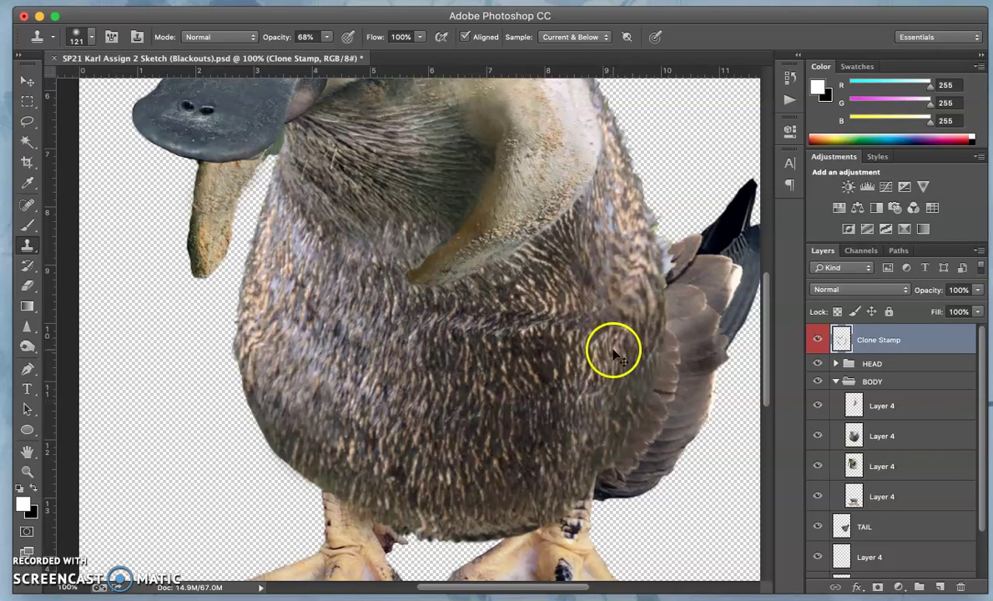
# Set the Clone Stamp opacity to 37% and clone fur over the tail-side flank and the horizontal seam below the arm.
pyautogui.click(326, 37)
pyautogui.click(305, 54)
pyautogui.moveTo(364, 141)
pyautogui.mouseDown()
pyautogui.moveTo(427, 200)
pyautogui.moveTo(570, 415)
pyautogui.moveTo(552, 443)
pyautogui.moveTo(640, 311)
pyautogui.mouseUp()
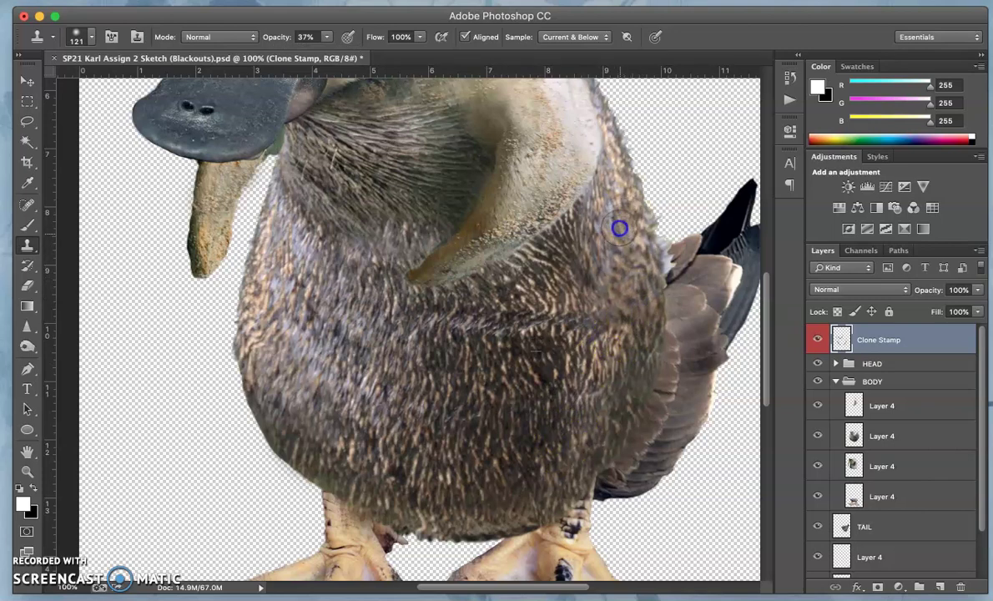
pyautogui.scroll(5, 570, 299)
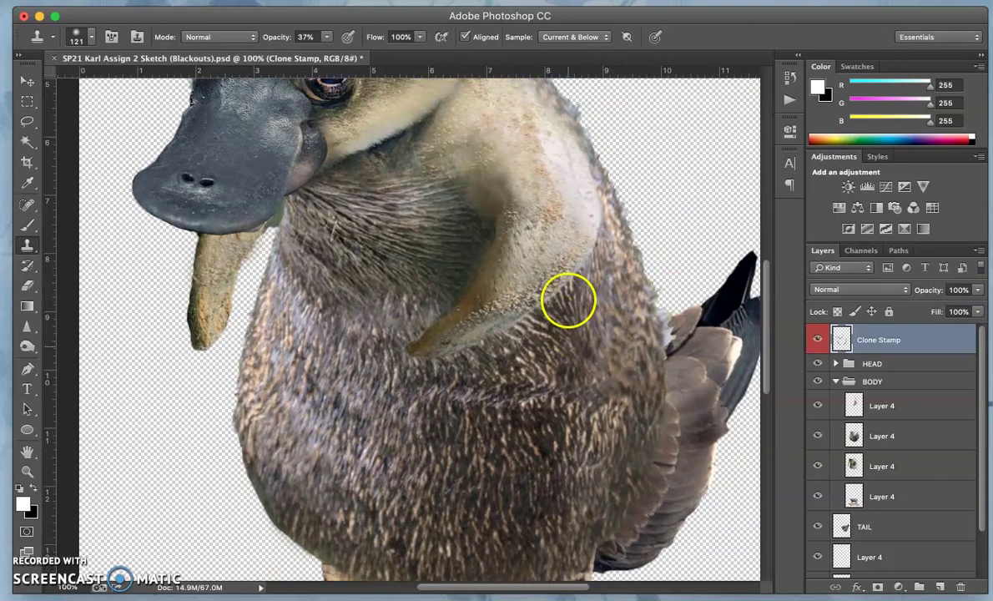
pyautogui.moveTo(572, 385); pyautogui.dragTo(537, 453)
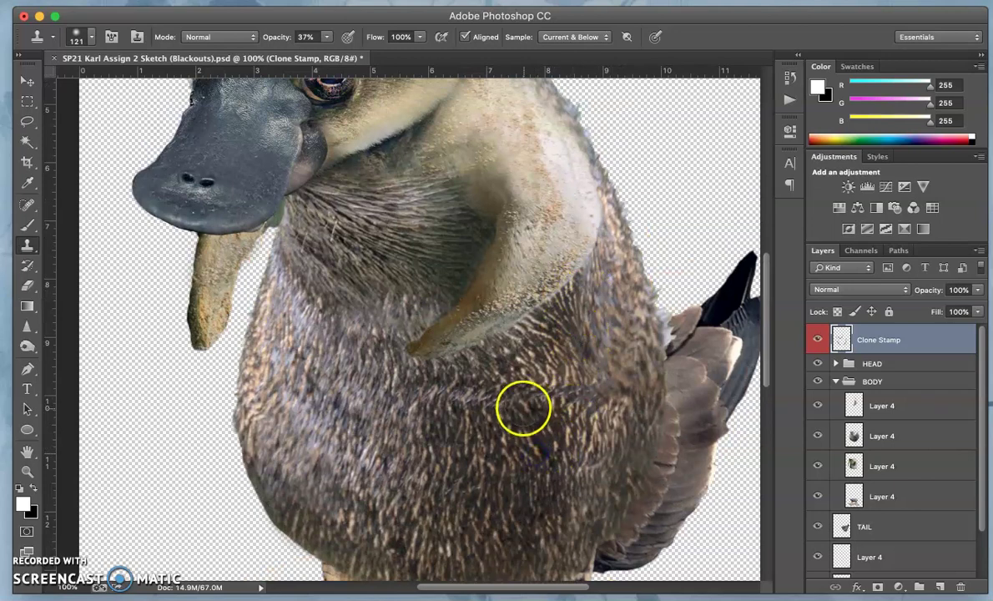
pyautogui.moveTo(523, 407); pyautogui.dragTo(507, 406)
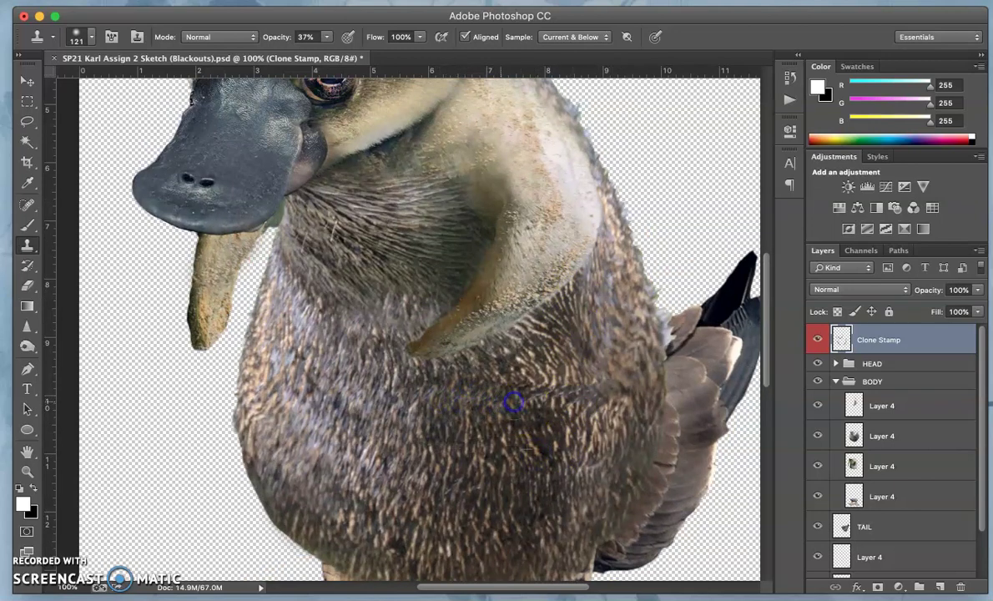
# Clone fur lightly along the chest edge beneath the neck, around the arm tip, and across the middle of the belly.
pyautogui.hscroll(3, 583, 431)
pyautogui.scroll(3, 583, 431)
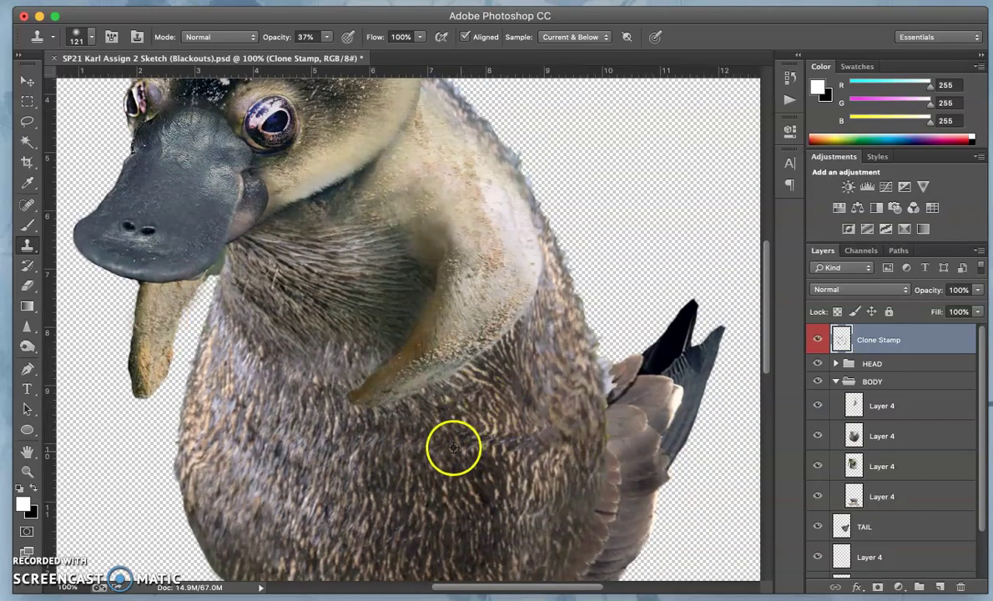
pyautogui.moveTo(449, 448); pyautogui.dragTo(443, 450)
pyautogui.moveTo(329, 347); pyautogui.dragTo(343, 358)
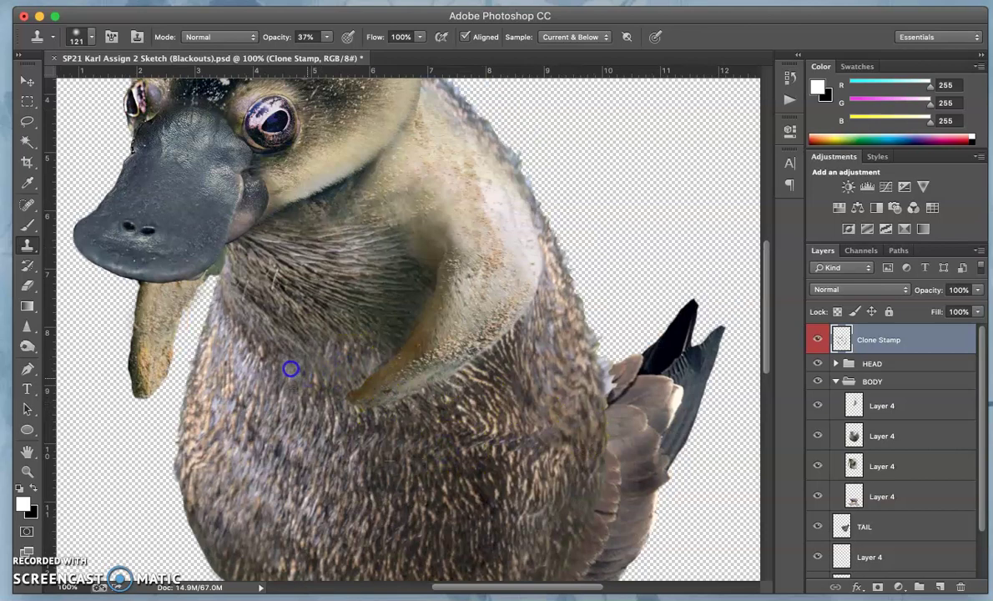
pyautogui.moveTo(421, 464)
pyautogui.mouseDown()
pyautogui.moveTo(439, 496)
pyautogui.moveTo(461, 468)
pyautogui.moveTo(451, 477)
pyautogui.mouseUp()
pyautogui.moveTo(414, 343)
pyautogui.mouseDown()
pyautogui.moveTo(377, 319)
pyautogui.moveTo(450, 438)
pyautogui.mouseUp()
pyautogui.moveTo(366, 351)
pyautogui.mouseDown()
pyautogui.moveTo(373, 356)
pyautogui.moveTo(368, 348)
pyautogui.moveTo(353, 368)
pyautogui.mouseUp()
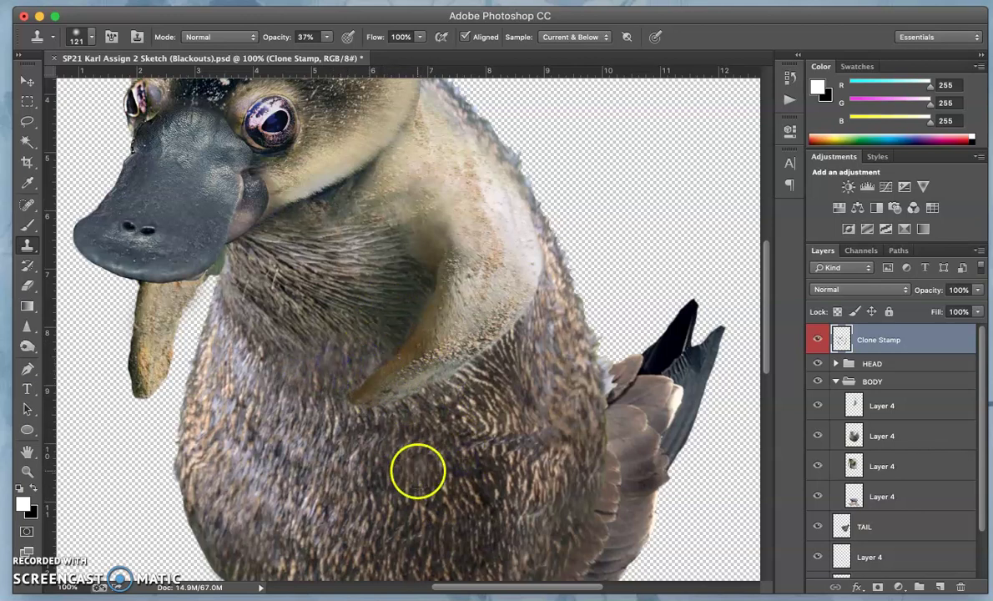
# Use the Sharpen tool at 20% strength to crisp the cloned fur around the arm tip and chest seam.
pyautogui.click(28, 327)
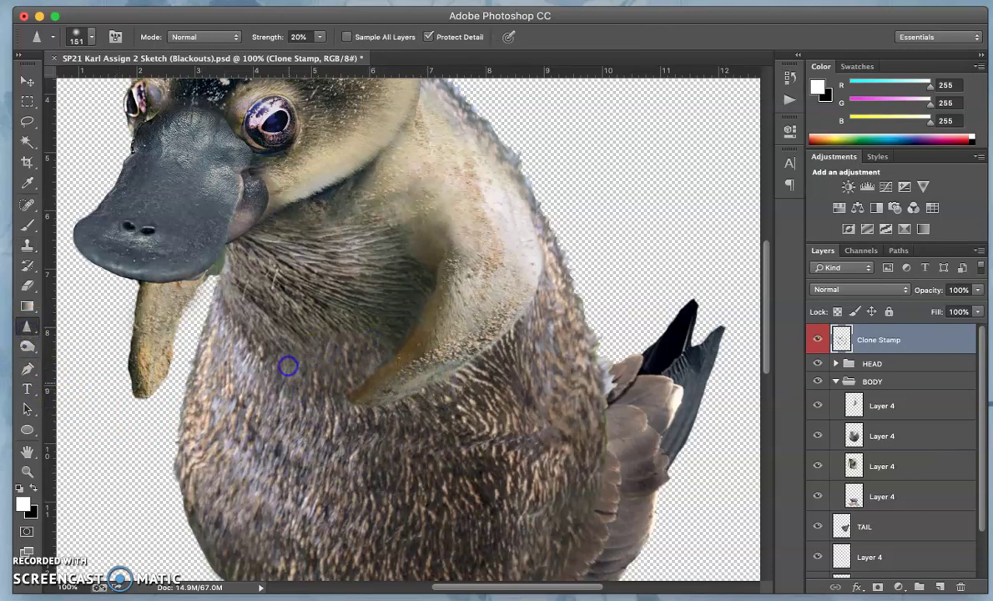
pyautogui.moveTo(320, 358); pyautogui.dragTo(389, 371)
pyautogui.press('super+equal')
pyautogui.press('super+equal')
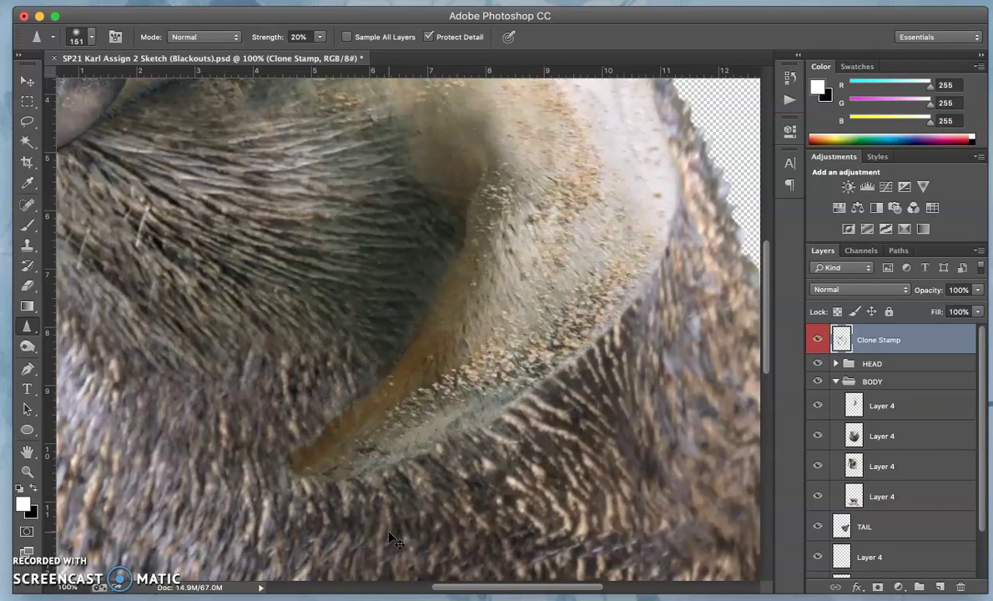
pyautogui.scroll(-5, 391, 538)
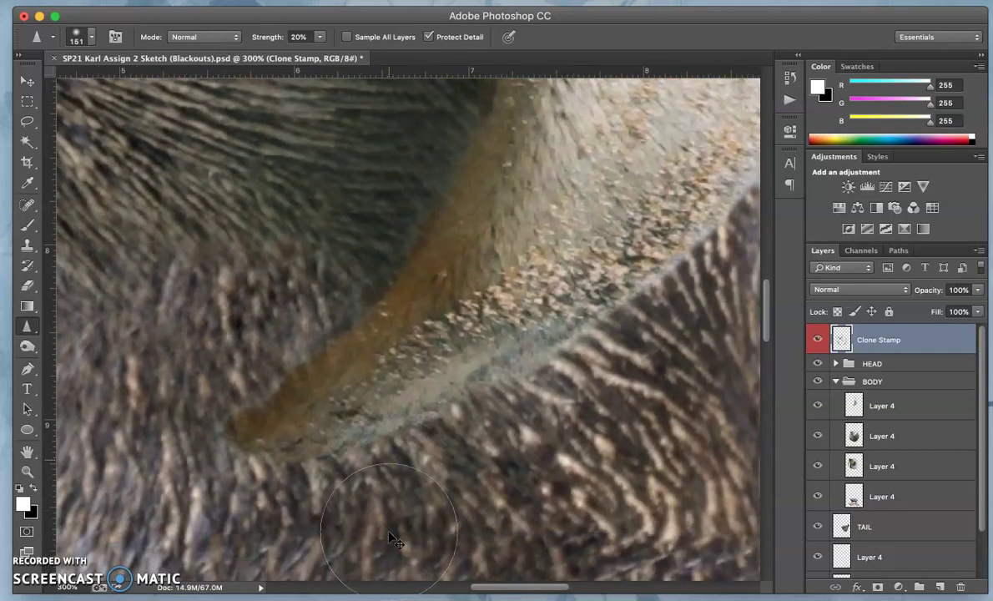
pyautogui.hscroll(-2, 390, 538)
pyautogui.scroll(-1, 390, 539)
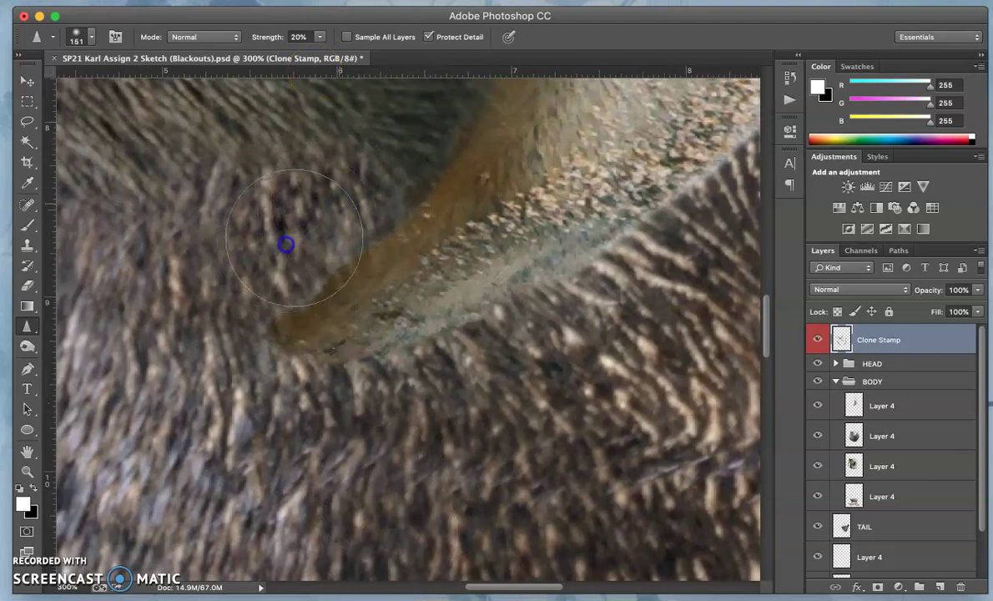
pyautogui.moveTo(283, 246)
pyautogui.mouseDown()
pyautogui.moveTo(248, 272)
pyautogui.moveTo(304, 214)
pyautogui.moveTo(231, 299)
pyautogui.moveTo(231, 319)
pyautogui.moveTo(459, 413)
pyautogui.mouseUp()
pyautogui.scroll(-5, 459, 412)
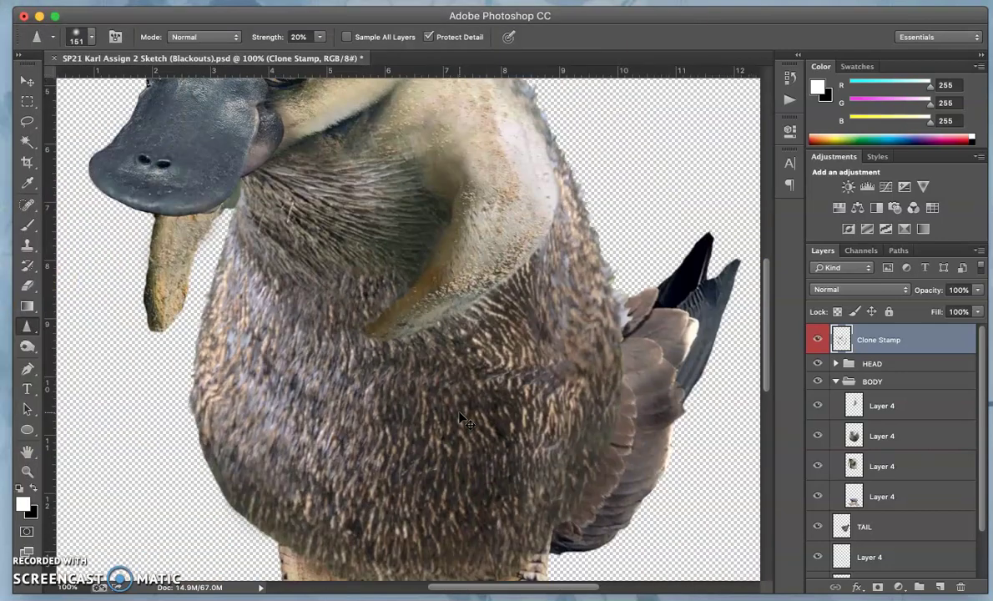
# Sharpen the blurry cloned fur along both outer edges of the belly and across the chest.
pyautogui.moveTo(571, 403)
pyautogui.mouseDown()
pyautogui.moveTo(618, 378)
pyautogui.moveTo(600, 356)
pyautogui.moveTo(589, 388)
pyautogui.mouseUp()
pyautogui.moveTo(566, 493); pyautogui.dragTo(583, 448)
pyautogui.moveTo(295, 500); pyautogui.dragTo(235, 420)
pyautogui.moveTo(259, 471); pyautogui.dragTo(239, 442)
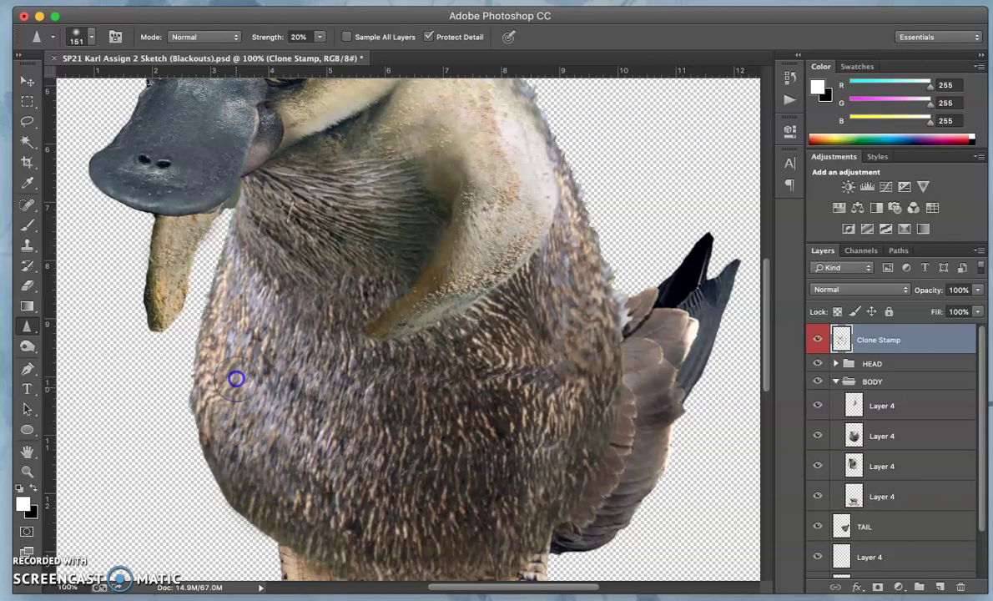
pyautogui.click(326, 355)
pyautogui.scroll(2, 326, 357)
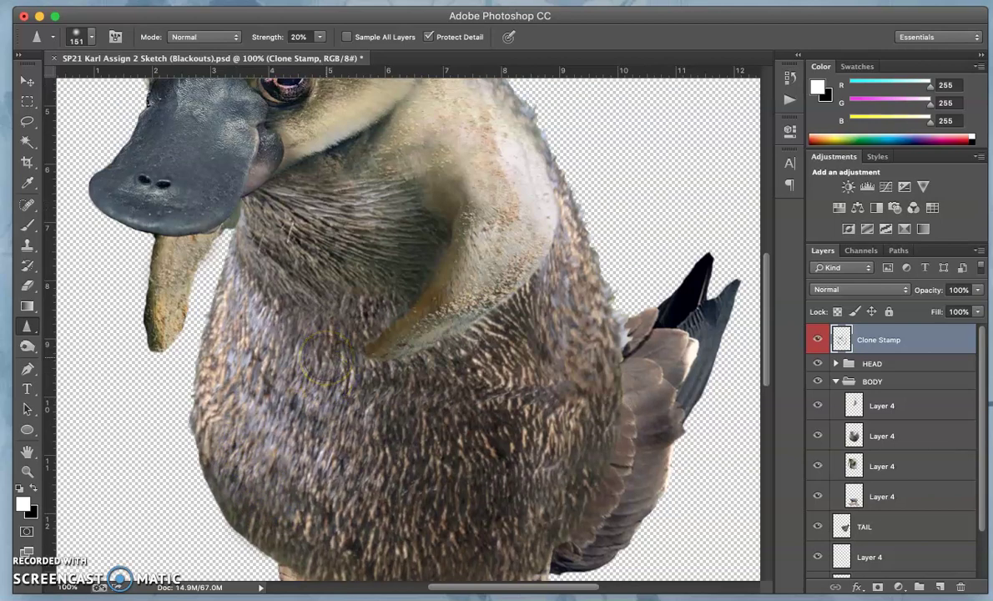
pyautogui.click(332, 284)
pyautogui.press('super+minus')
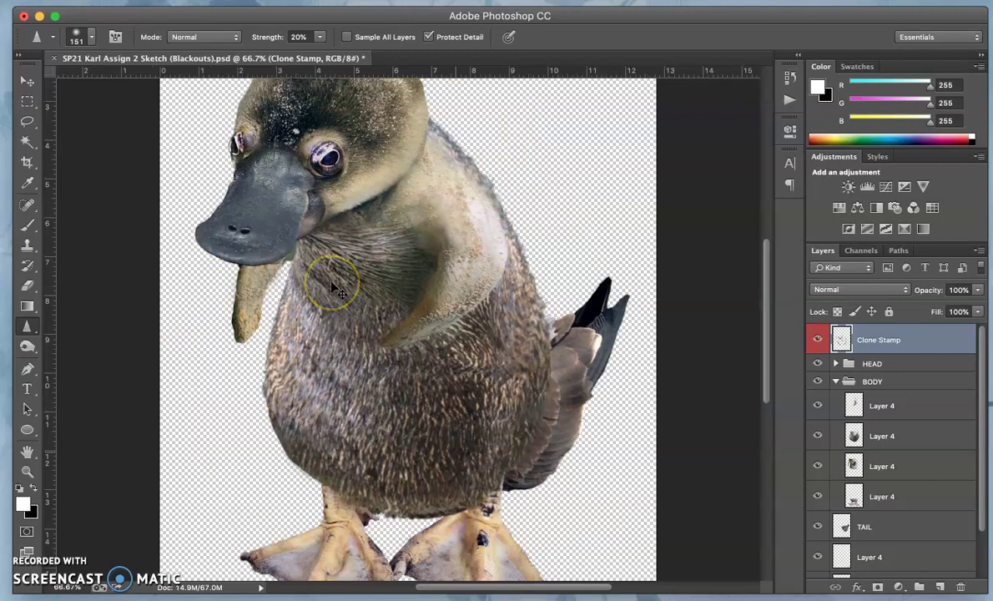
pyautogui.press('super+minus')
pyautogui.click(395, 294)
pyautogui.click(137, 307)
# Choose the Burn tool with the Midtones range and compare the creature with the Clone Stamp layer hidden and shown.
pyautogui.click(29, 345)
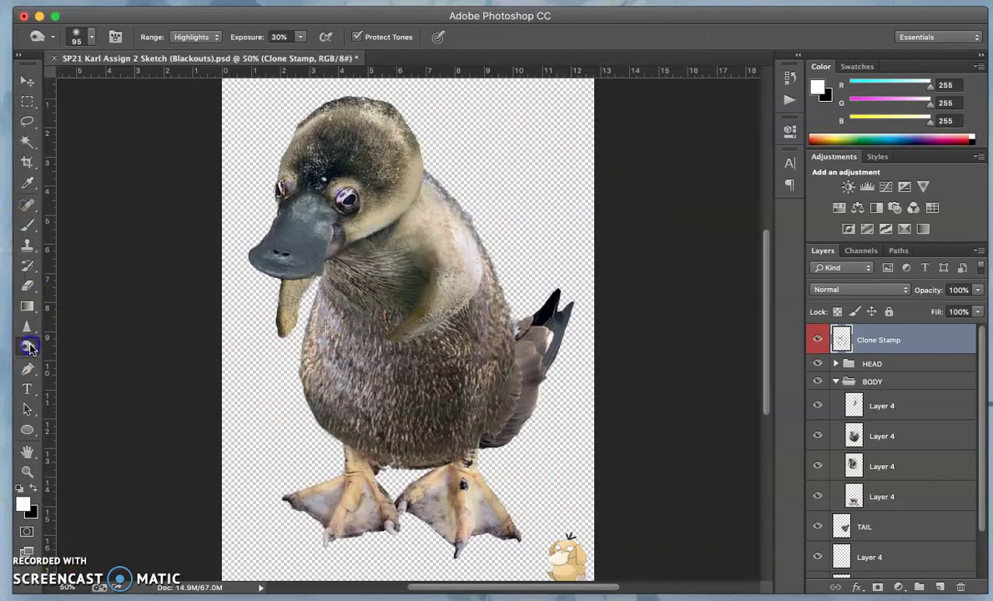
pyautogui.click(196, 36)
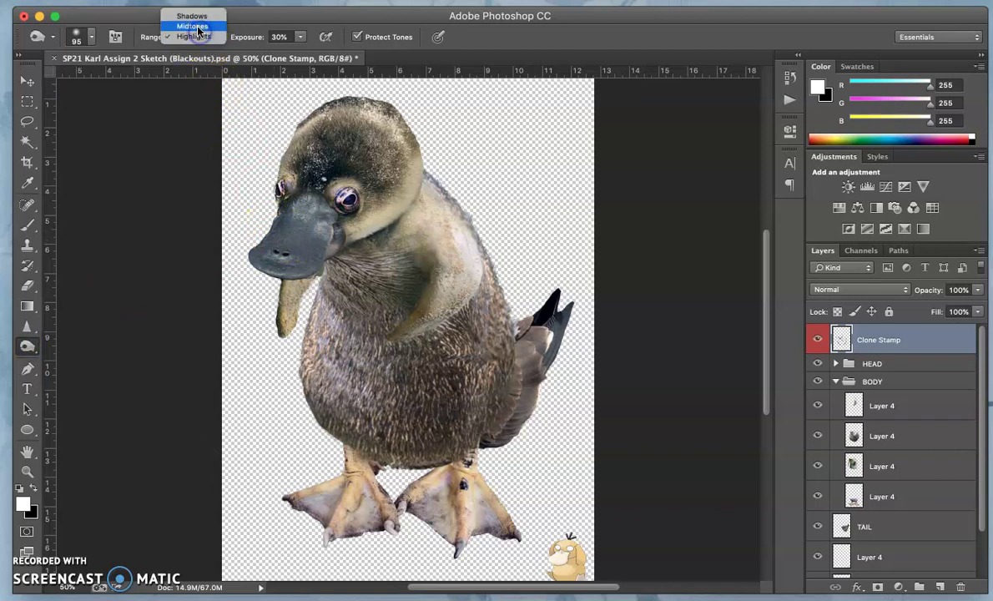
pyautogui.click(199, 30)
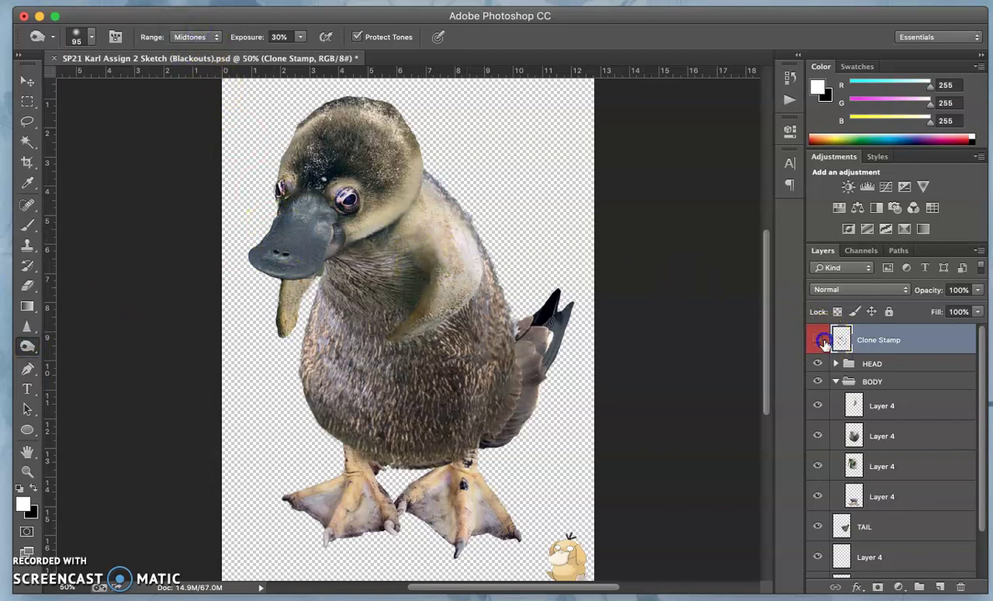
pyautogui.click(819, 339)
pyautogui.click(819, 340)
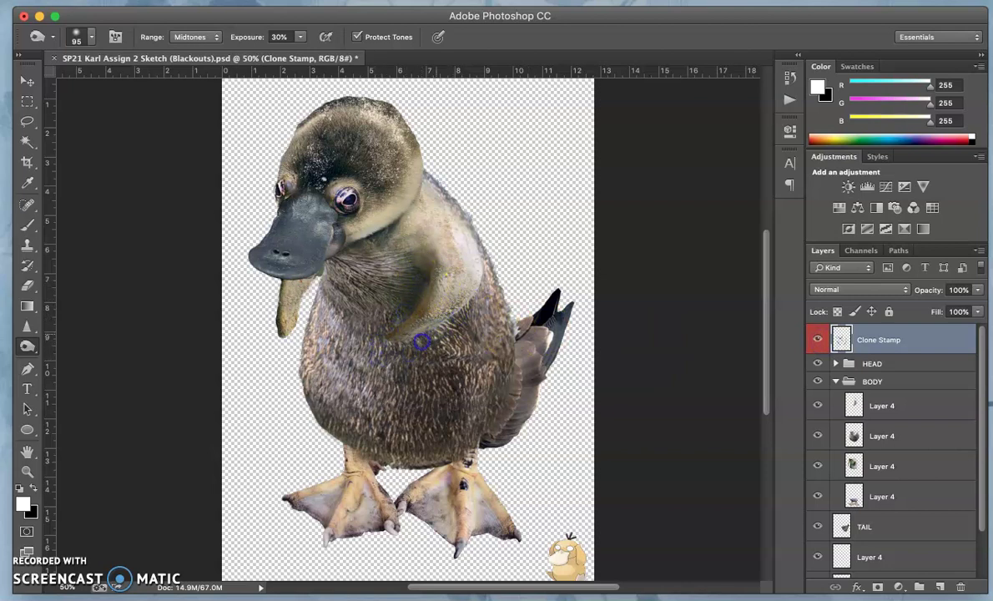
# Burn the midtones along the shaded inner side of the front arm and beneath the cheek.
pyautogui.scroll(3, 470, 390)
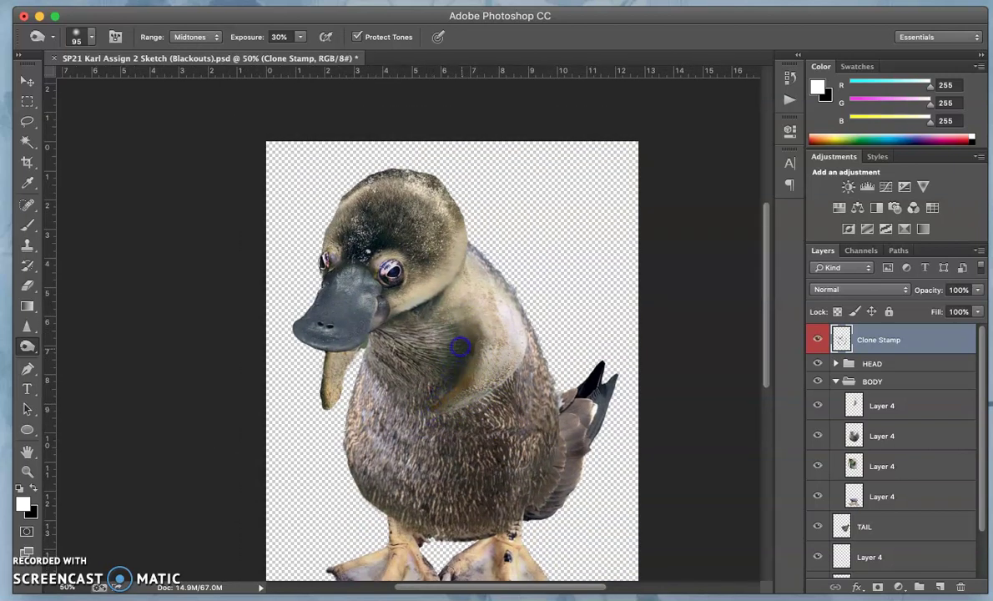
pyautogui.moveTo(461, 348); pyautogui.dragTo(511, 380)
pyautogui.moveTo(464, 319)
pyautogui.mouseDown()
pyautogui.moveTo(455, 286)
pyautogui.moveTo(408, 319)
pyautogui.moveTo(391, 290)
pyautogui.mouseUp()
# Expand the HEAD group and toggle its eye layer to compare the added eyes with the original head underneath.
pyautogui.press('super+plus')
pyautogui.press('super+plus')
pyautogui.press('super+plus')
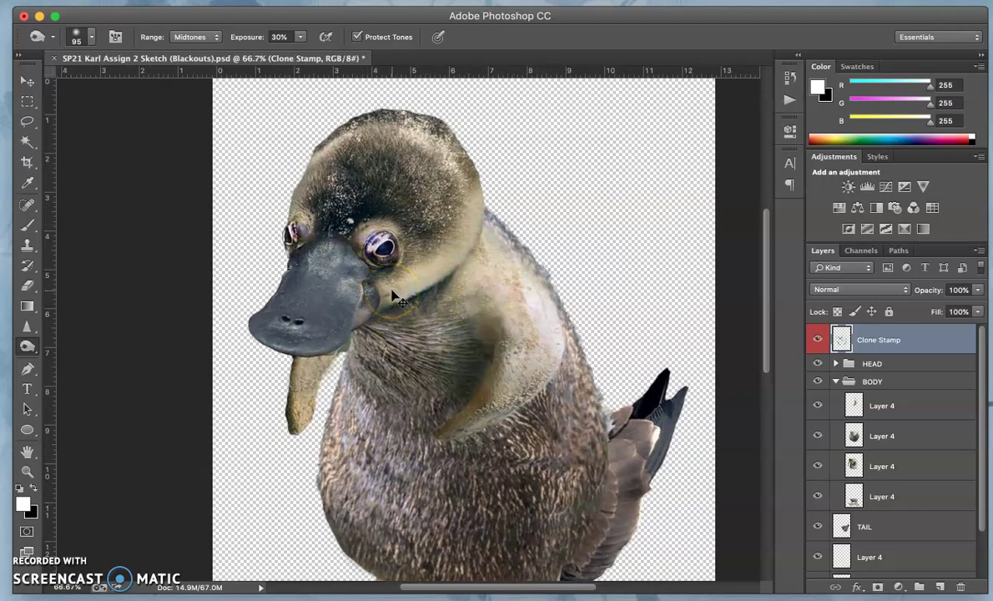
pyautogui.hscroll(-5, 395, 298)
pyautogui.scroll(3, 395, 297)
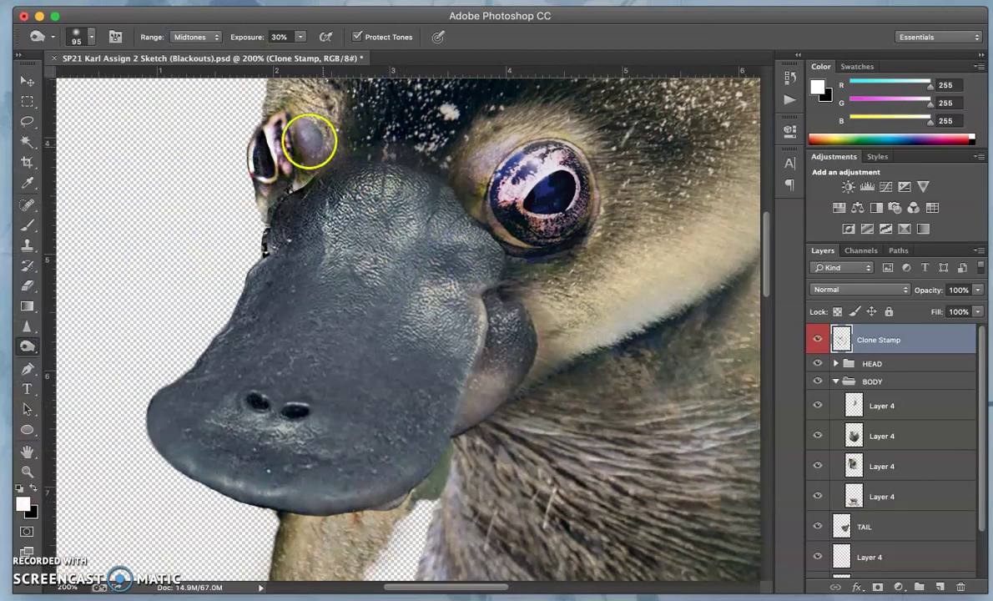
pyautogui.moveTo(313, 142)
pyautogui.mouseDown()
pyautogui.moveTo(341, 155)
pyautogui.moveTo(312, 153)
pyautogui.mouseUp()
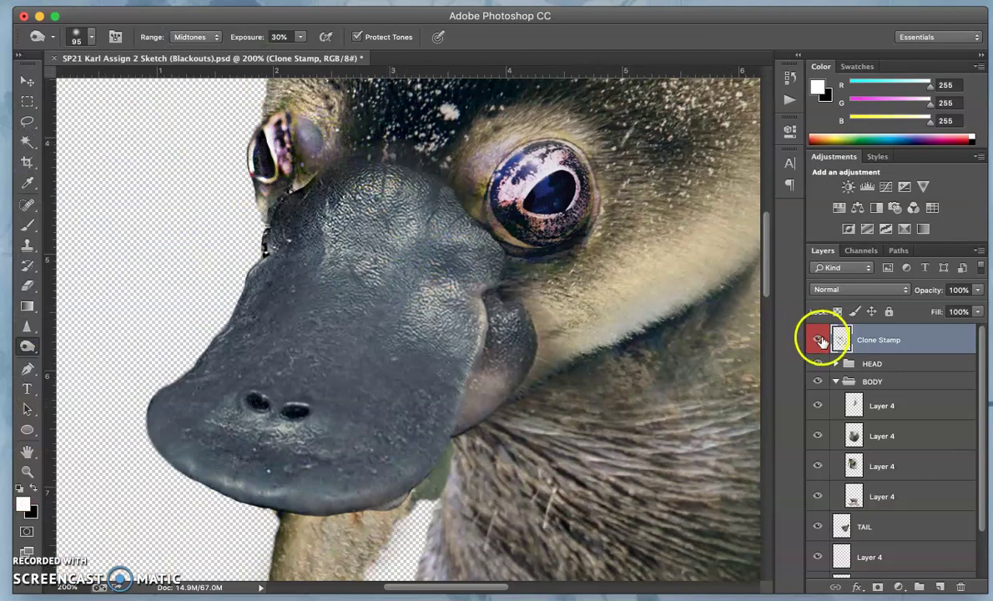
pyautogui.click(836, 364)
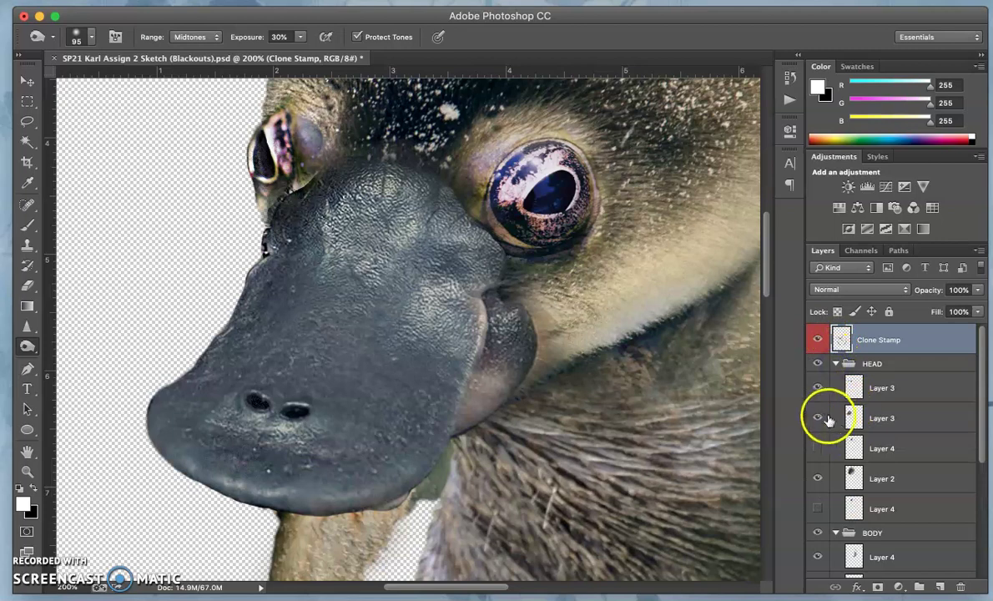
pyautogui.click(818, 389)
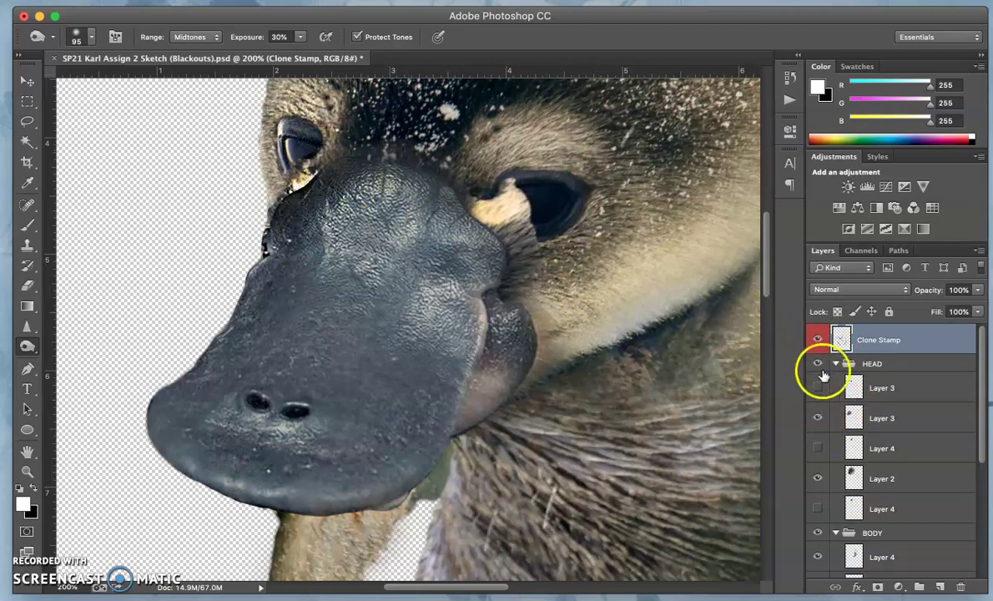
pyautogui.click(818, 388)
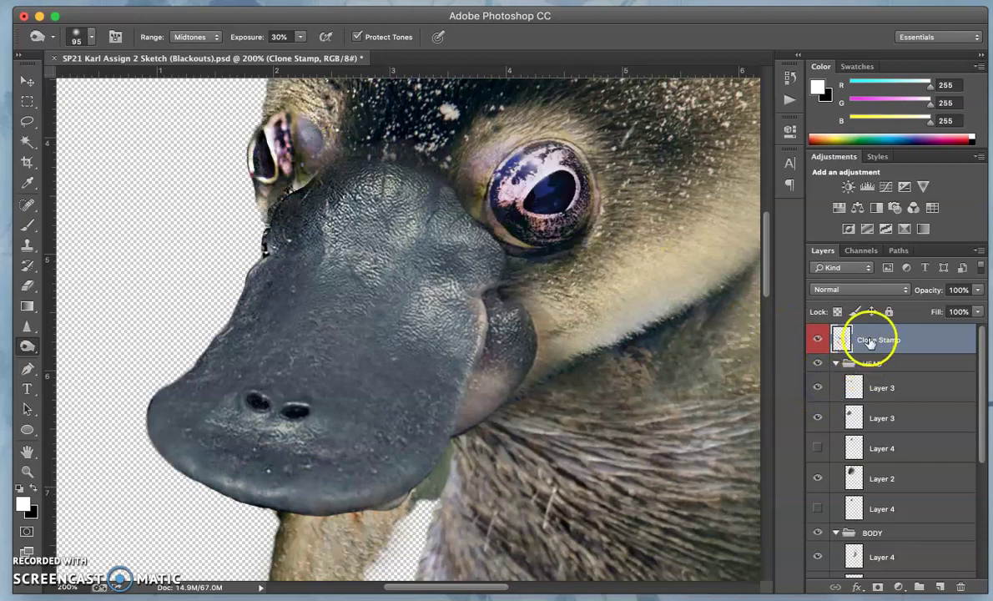
# Toggle the Clone Stamp and head layers to identify them, and hide the beak and eye layers in the HEAD group.
pyautogui.scroll(3, 661, 353)
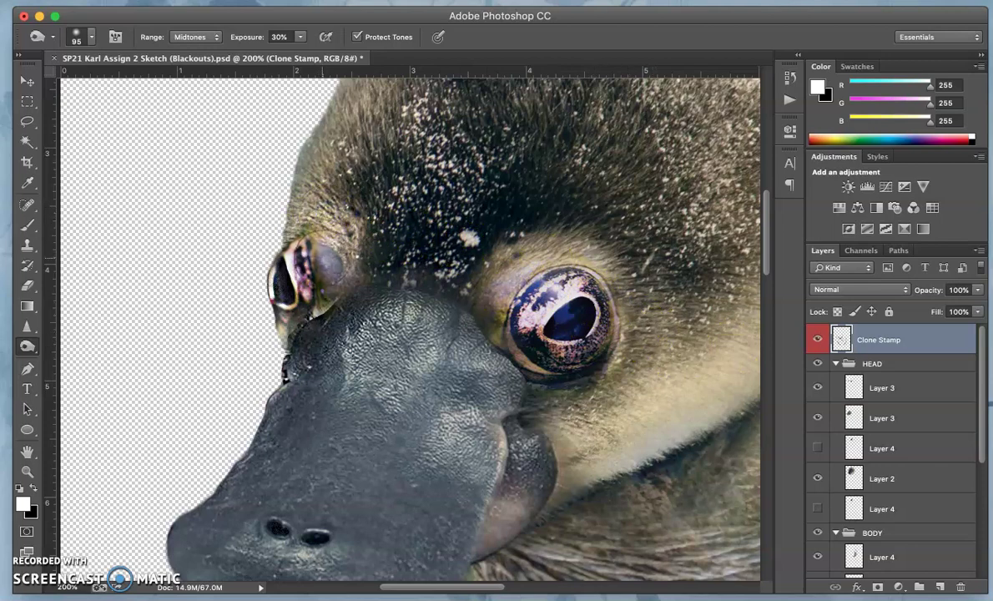
pyautogui.click(817, 339)
pyautogui.click(817, 339)
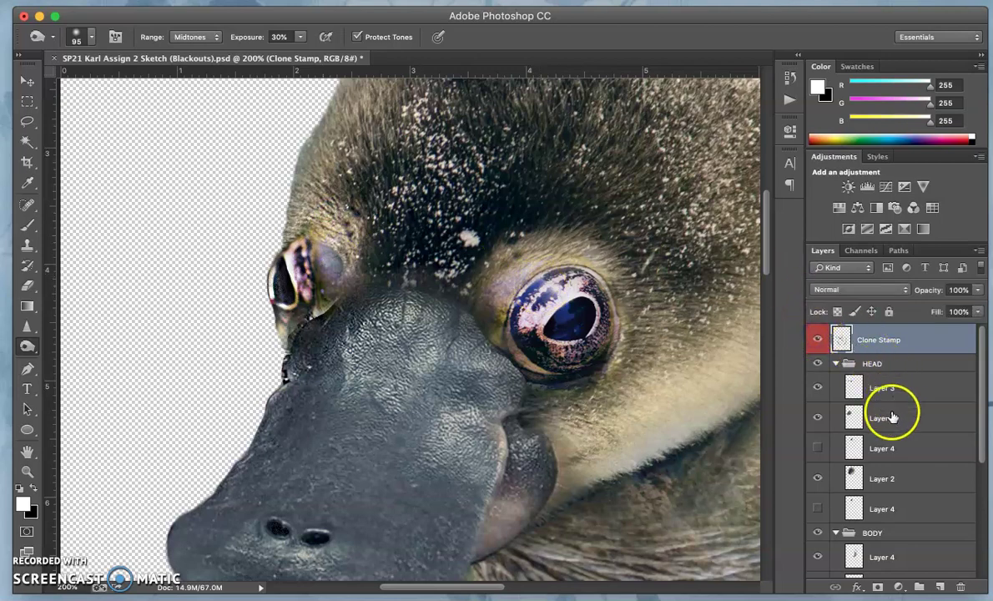
pyautogui.click(817, 417)
pyautogui.click(817, 418)
pyautogui.click(817, 478)
pyautogui.click(817, 478)
pyautogui.click(817, 418)
pyautogui.click(817, 389)
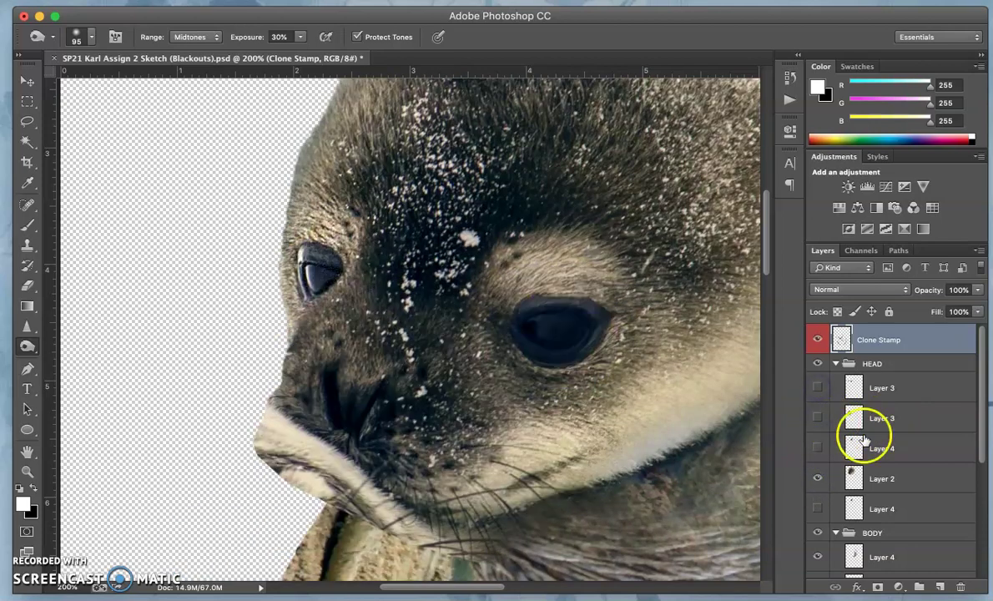
# On Layer 2, clone the fur above the seal's smaller original eye over that eye, and show the added eyes again.
pyautogui.click(878, 477)
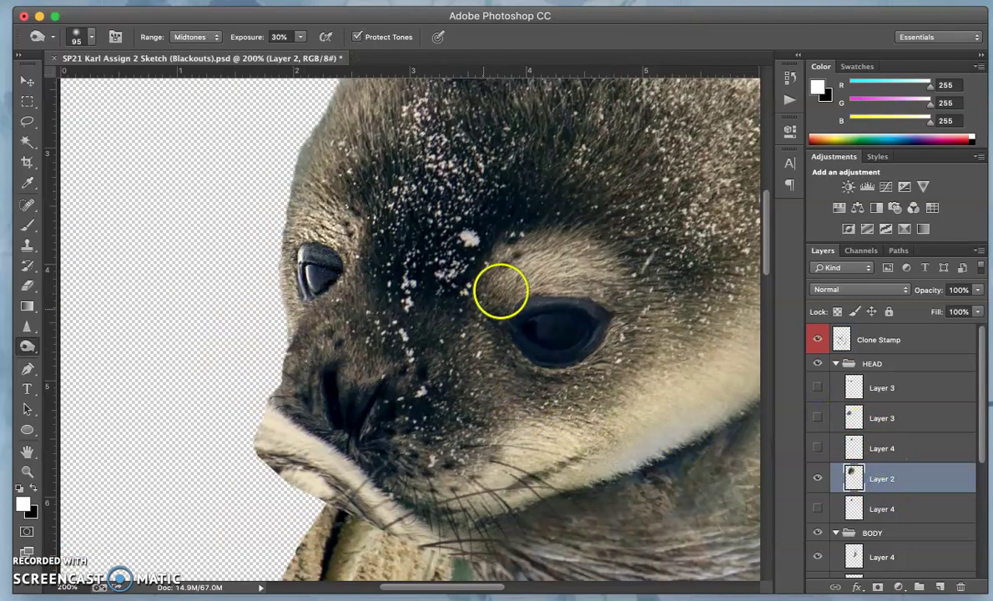
pyautogui.moveTo(312, 216); pyautogui.dragTo(329, 226)
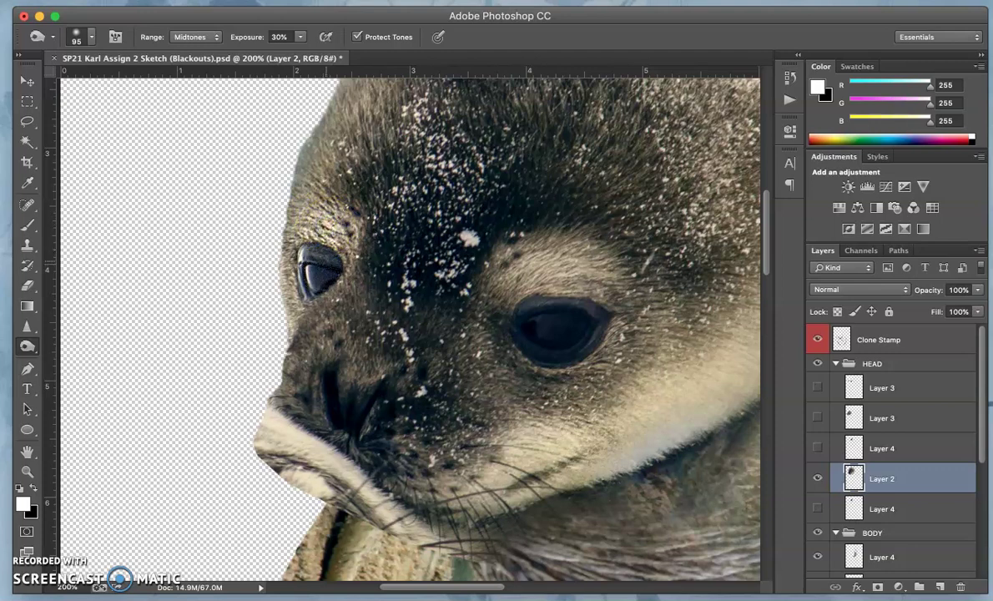
pyautogui.click(28, 246)
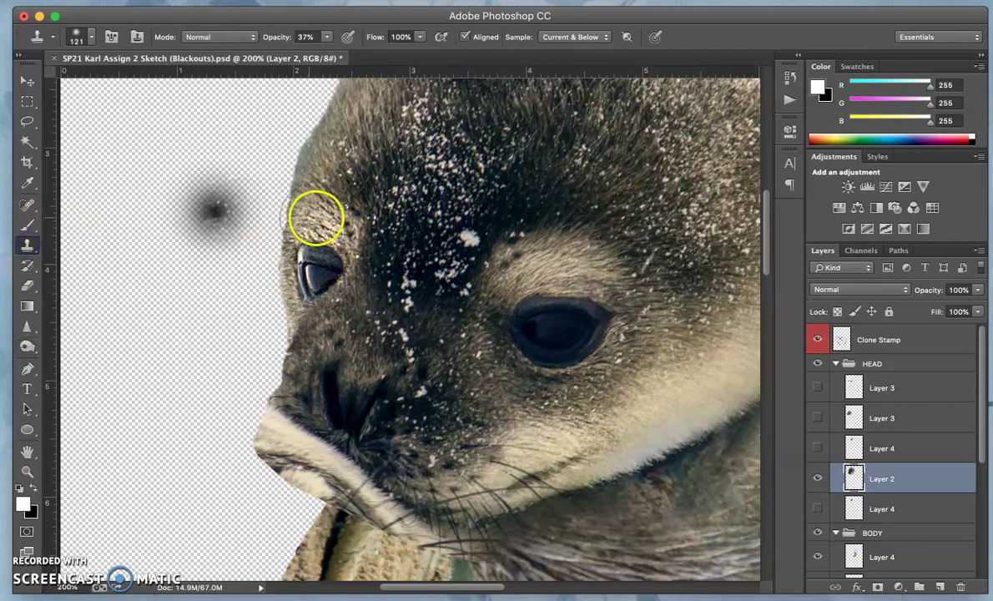
pyautogui.keyDown('alt'); pyautogui.click(321, 221); pyautogui.keyUp('alt')
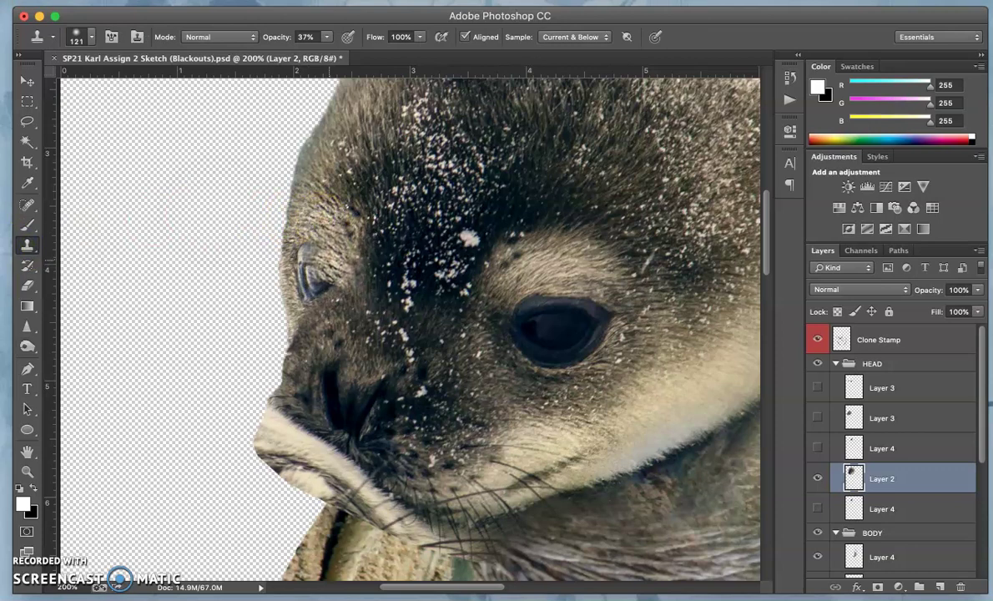
pyautogui.moveTo(328, 255)
pyautogui.mouseDown()
pyautogui.moveTo(312, 242)
pyautogui.moveTo(319, 276)
pyautogui.mouseUp()
pyautogui.moveTo(329, 451); pyautogui.dragTo(313, 454)
pyautogui.press('super+z')
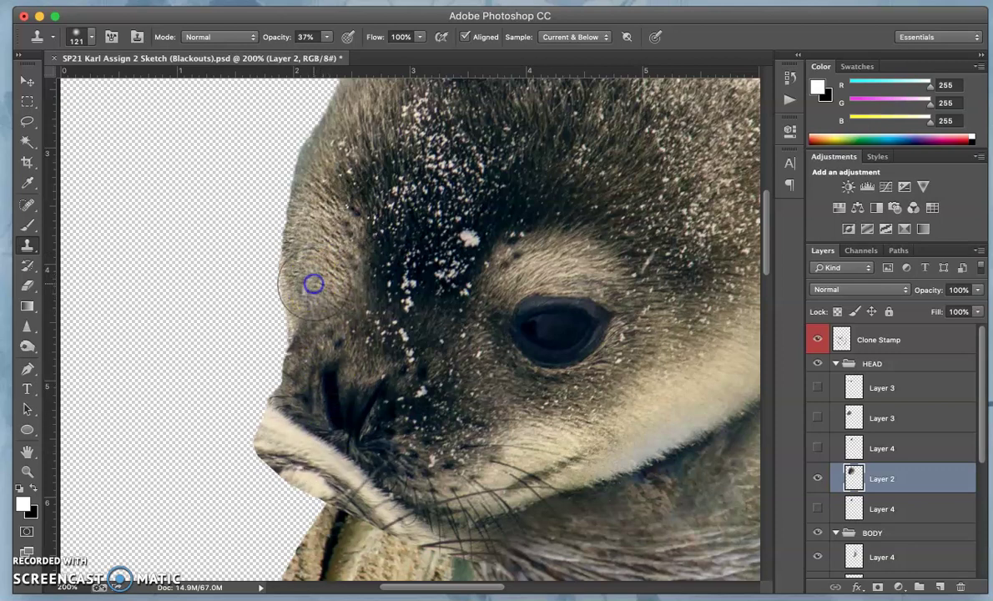
pyautogui.click(818, 388)
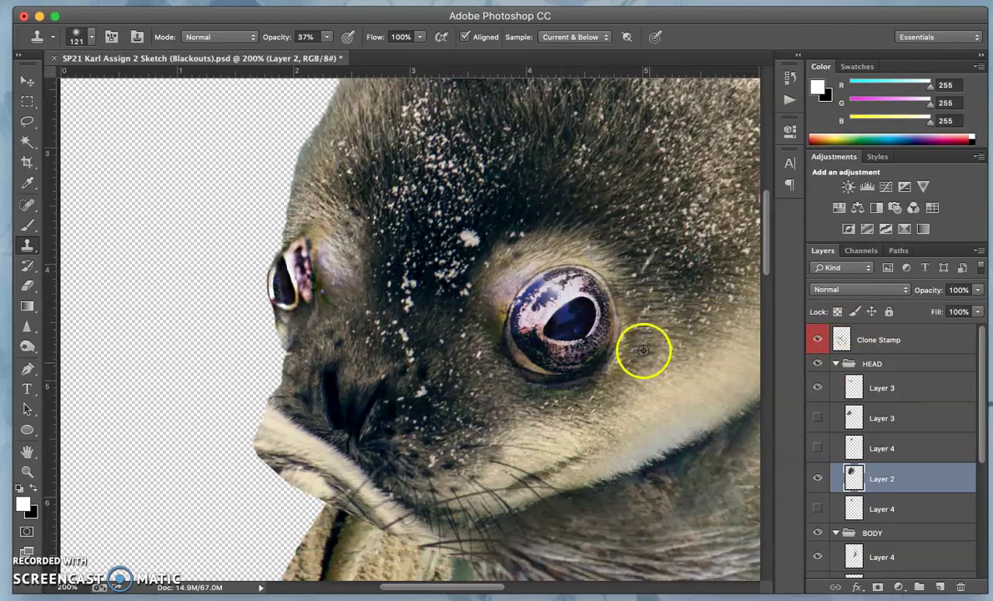
# Show the beak layer again and delete the blue-green Layer 4 above Layer 2 in the HEAD group.
pyautogui.click(868, 340)
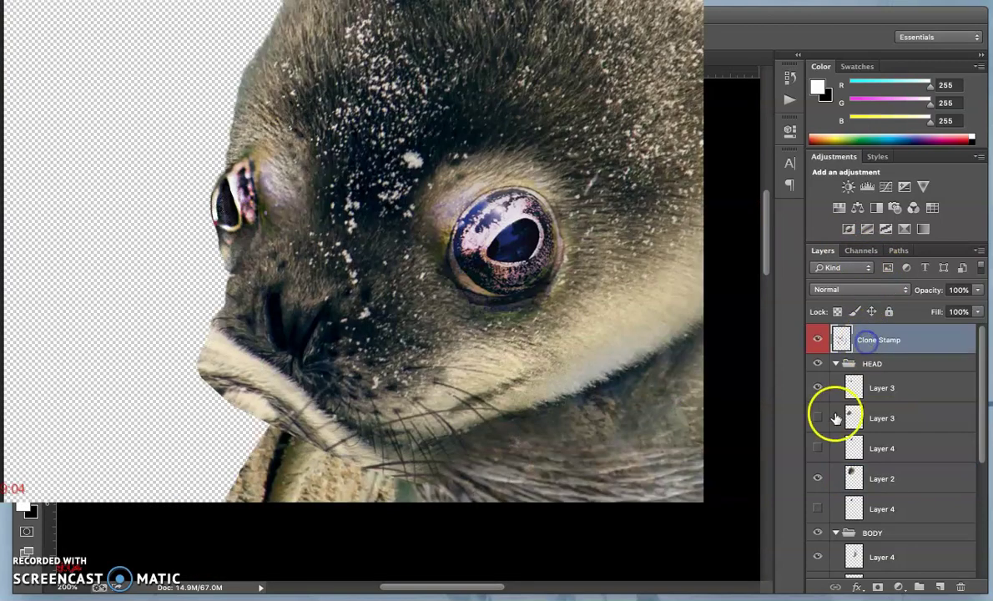
pyautogui.click(818, 448)
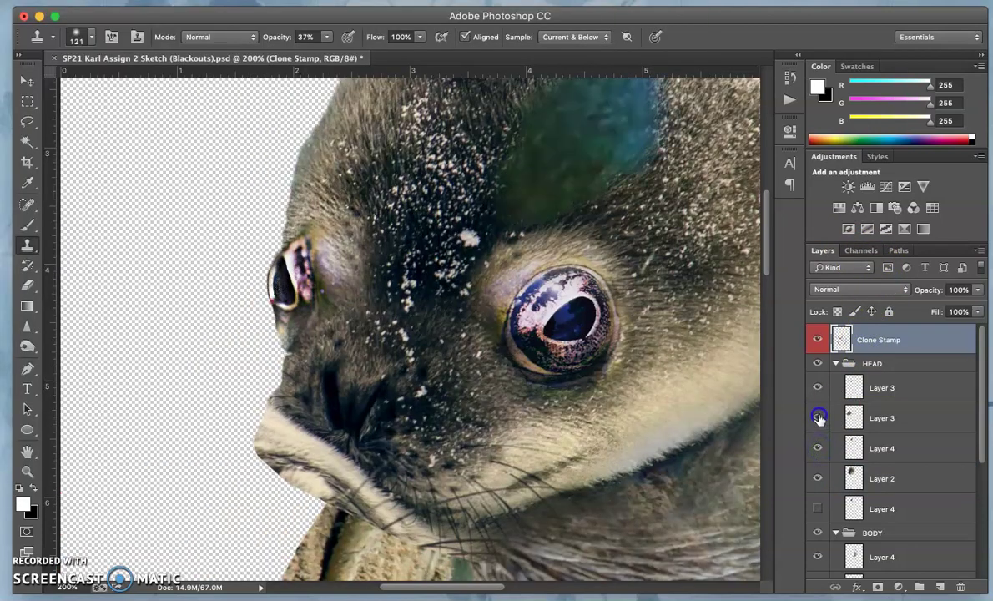
pyautogui.click(818, 418)
pyautogui.click(819, 448)
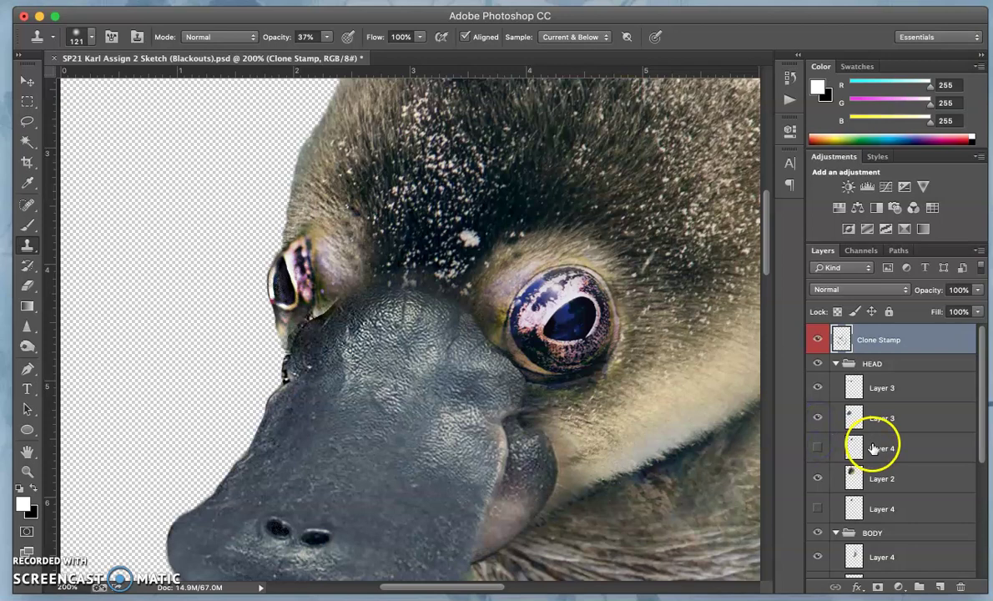
pyautogui.click(873, 448)
pyautogui.press('Delete')
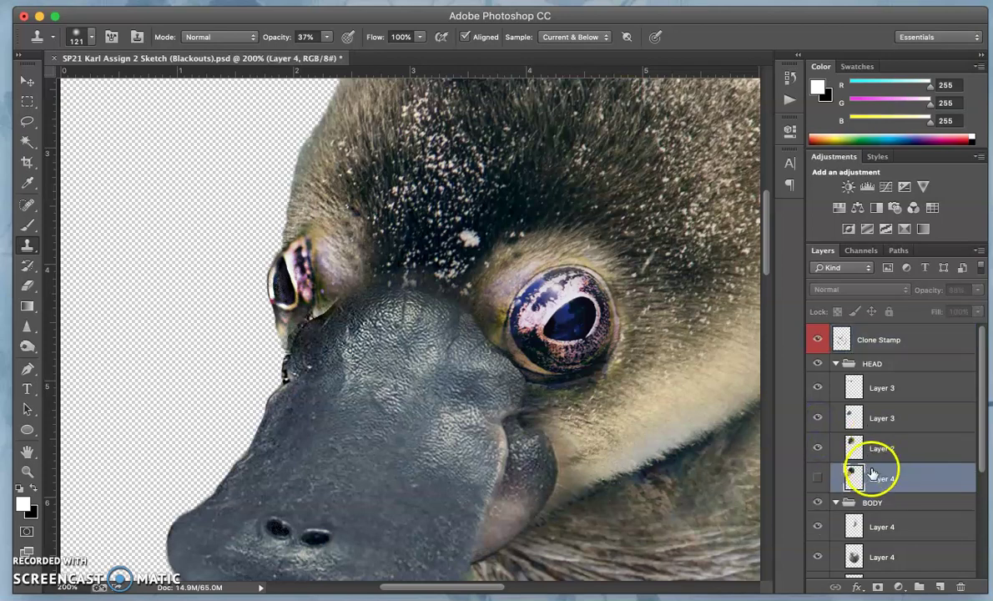
# Select the remaining Layer 4 in the HEAD group and toggle its visibility to examine the lower jaw.
pyautogui.click(880, 478)
pyautogui.click(819, 478)
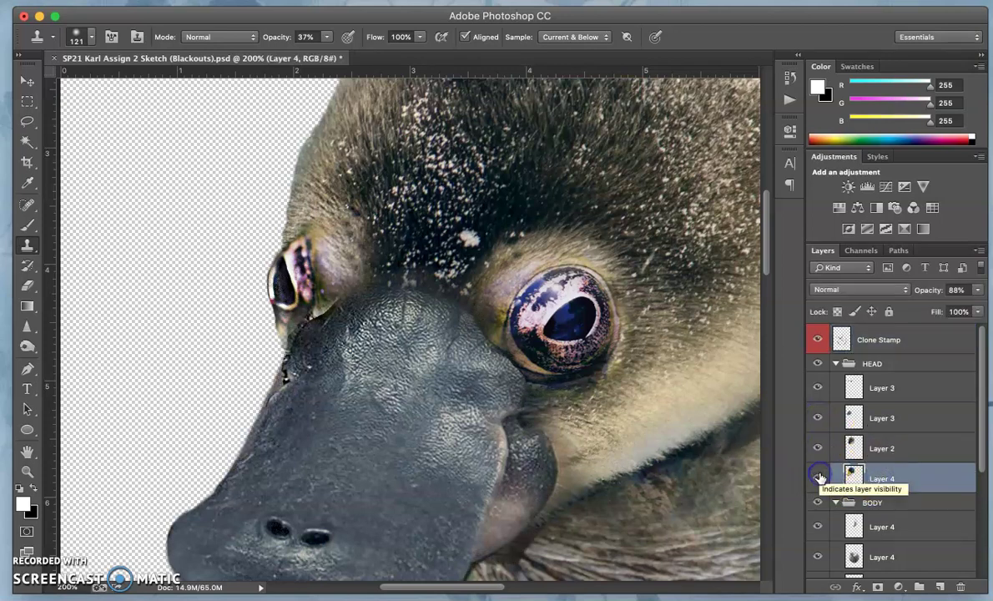
pyautogui.click(819, 478)
pyautogui.click(819, 478)
pyautogui.scroll(-5, 665, 437)
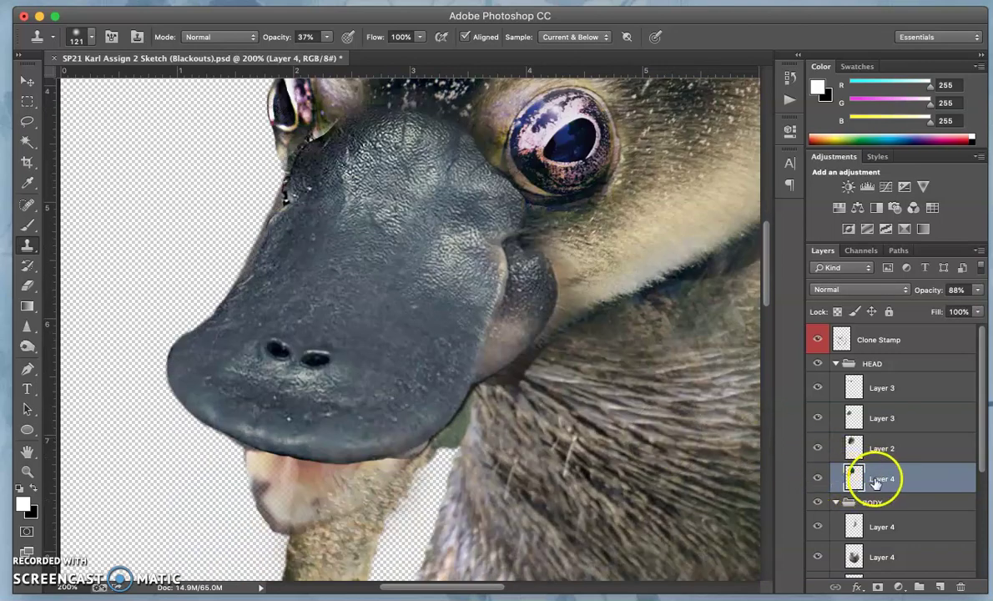
# Lasso the area along the beak's outer upper edge on Layer 4 and copy it onto two new layers.
pyautogui.click(28, 122)
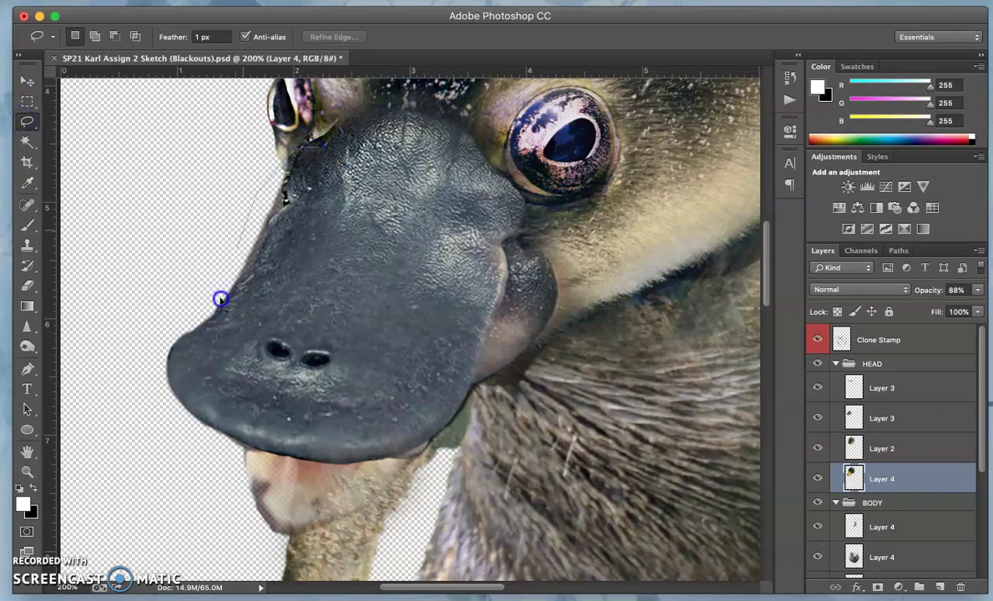
pyautogui.moveTo(326, 176); pyautogui.dragTo(290, 192)
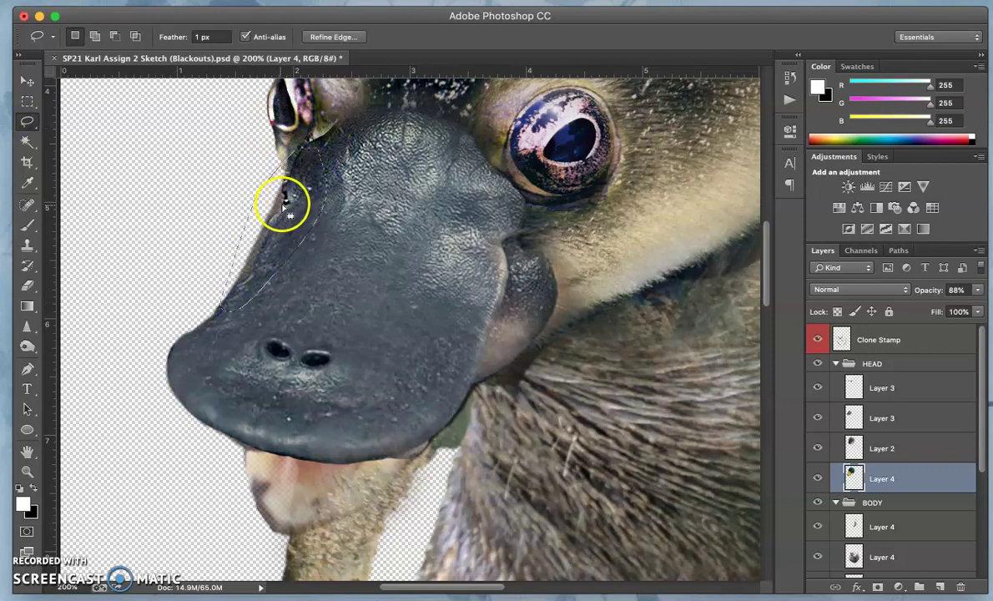
pyautogui.press('super+j')
pyautogui.press('super+j')
pyautogui.click(397, 248)
# Delete the lower-jaw Layer 4 and the first copied patch, Layer 5, from the HEAD group.
pyautogui.click(879, 540)
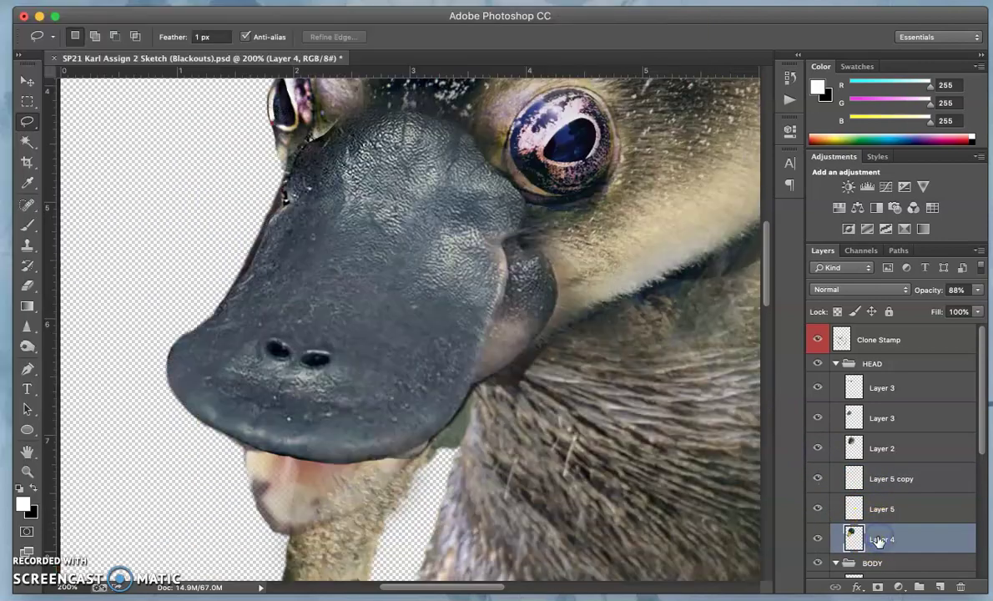
pyautogui.press('Delete')
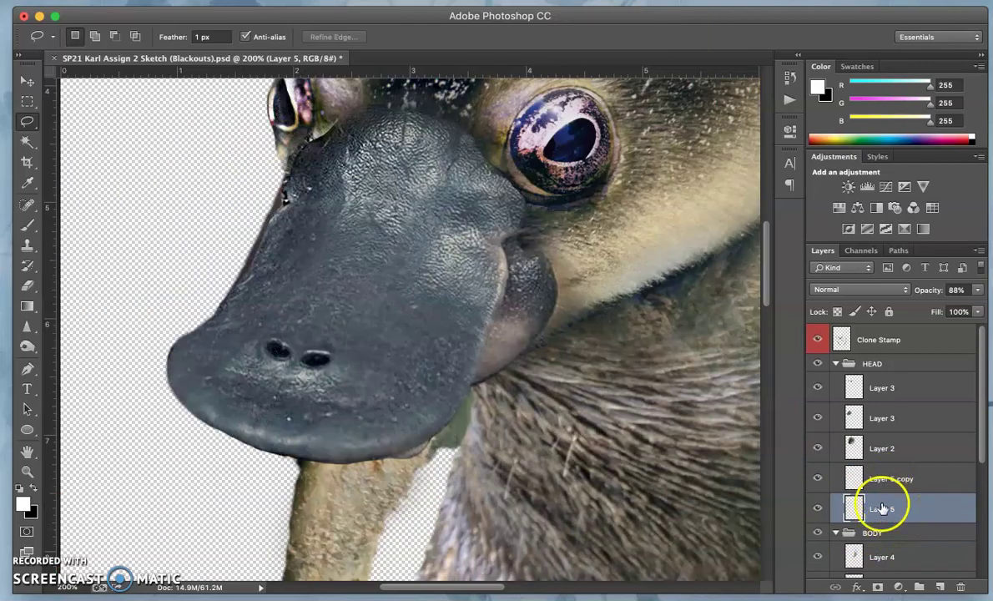
pyautogui.press('Delete')
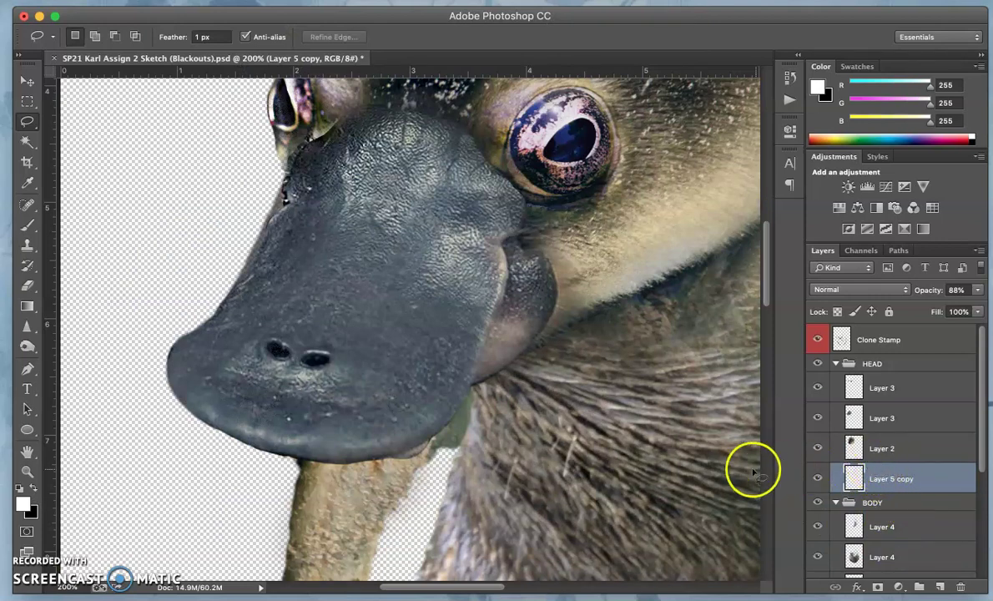
# Compare the beak edge with Layer 5 copy hidden and shown, and set that layer's opacity to 100%.
pyautogui.click(818, 478)
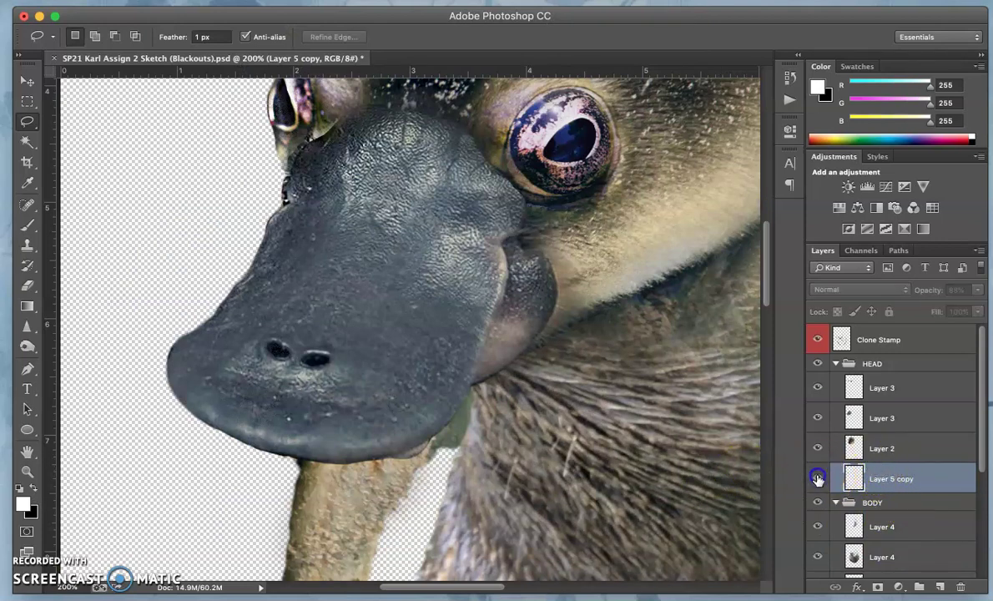
pyautogui.click(818, 479)
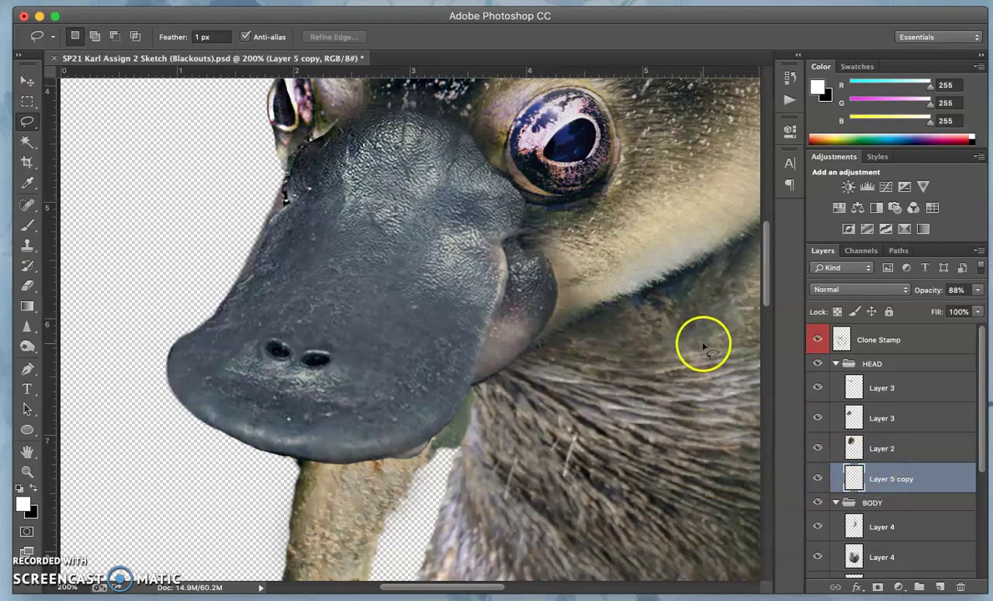
pyautogui.scroll(2, 723, 357)
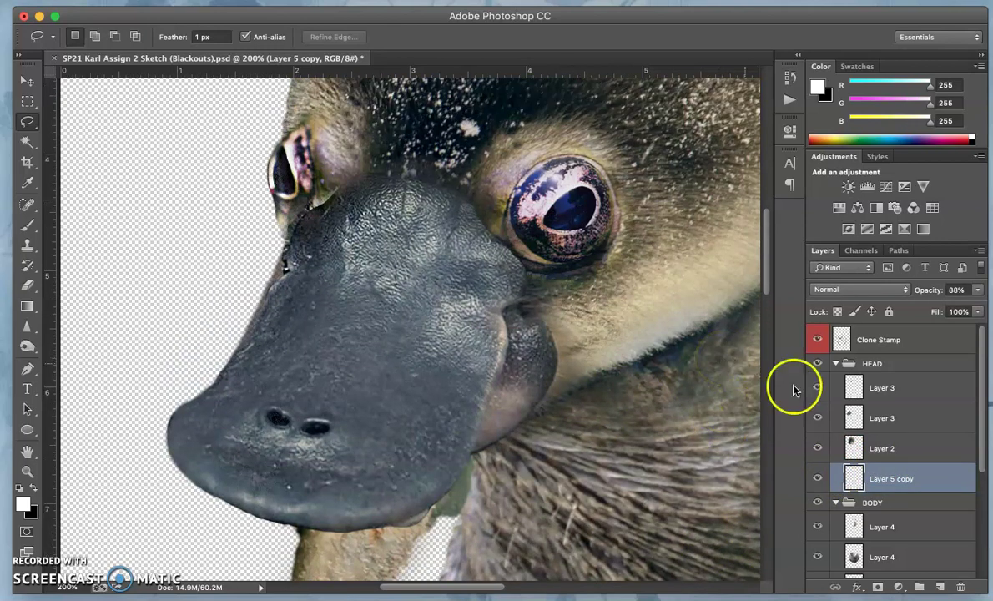
pyautogui.click(977, 290)
pyautogui.moveTo(970, 309); pyautogui.dragTo(989, 304)
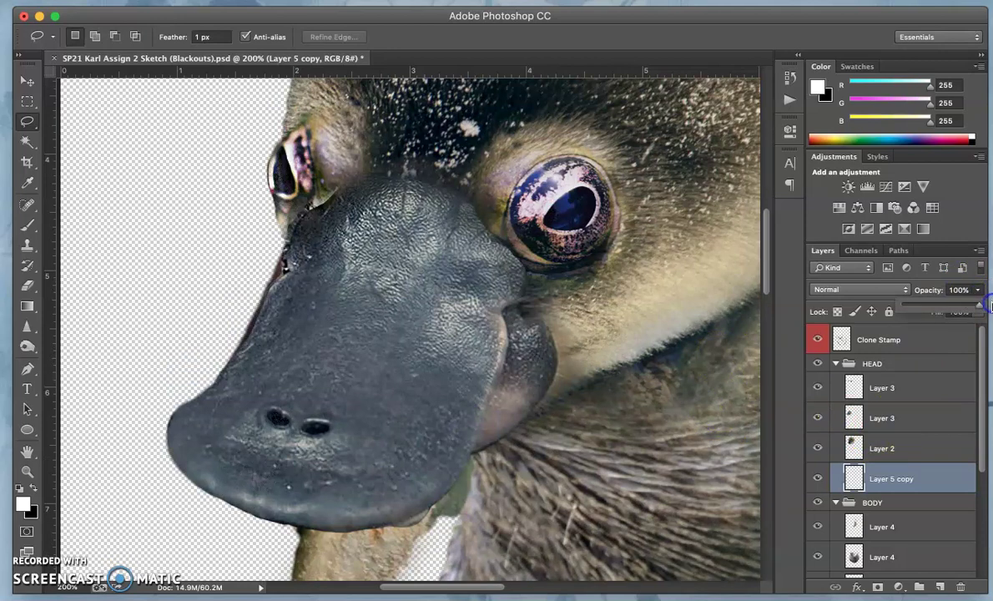
pyautogui.scroll(2, 588, 350)
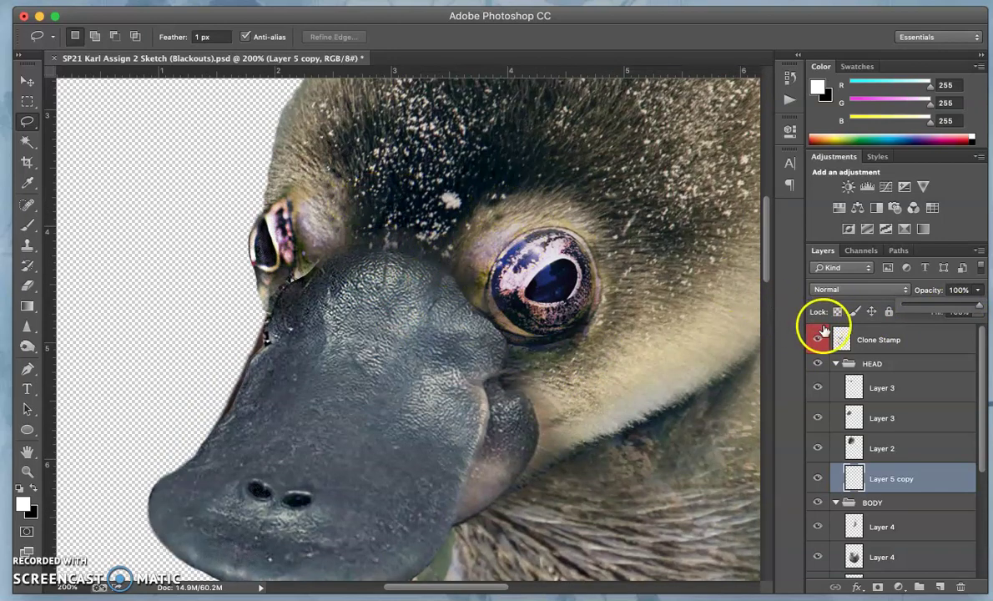
# On the Clone Stamp layer, clone speckled head fur at 37% opacity over the smooth skin beside the smaller eye.
pyautogui.click(856, 338)
pyautogui.click(838, 365)
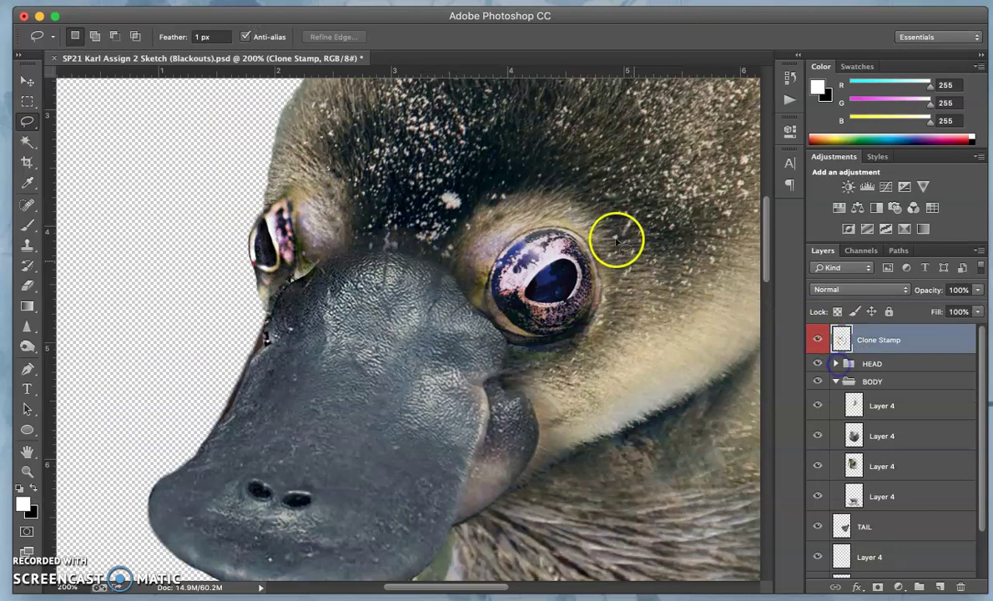
pyautogui.click(28, 245)
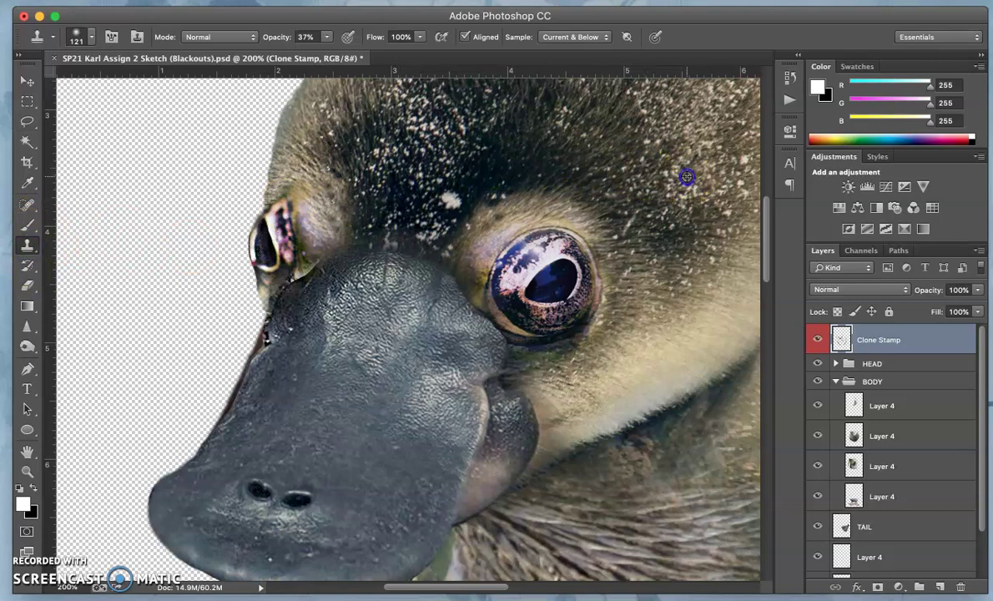
pyautogui.click(326, 216)
pyautogui.click(326, 221)
pyautogui.click(325, 224)
pyautogui.click(318, 185)
pyautogui.click(311, 186)
pyautogui.click(311, 186)
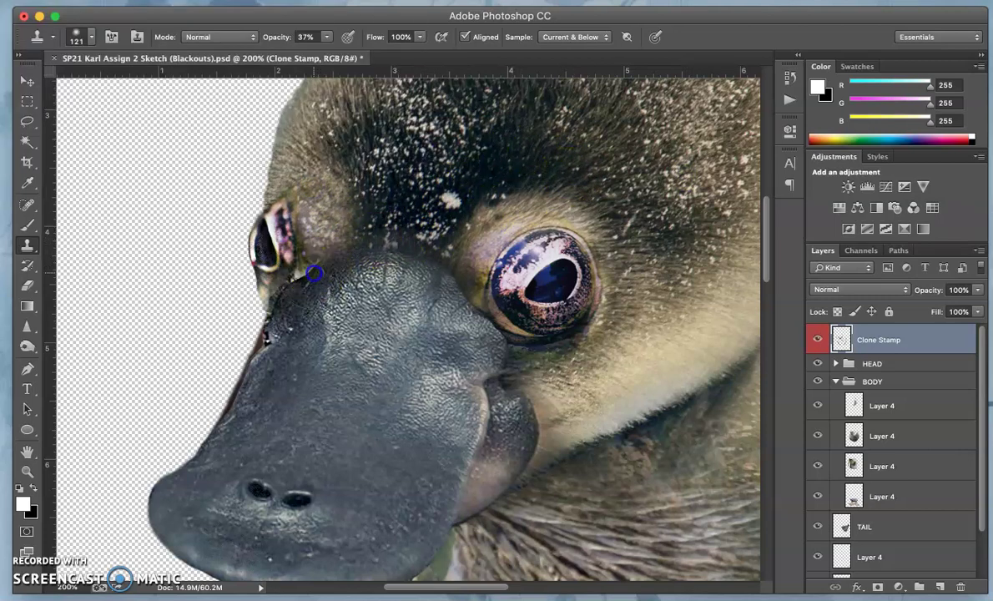
# Clone speckled fur over the smooth patch between the larger eye and the forehead, undoing the mismatched strokes.
pyautogui.click(440, 190)
pyautogui.press('super+z')
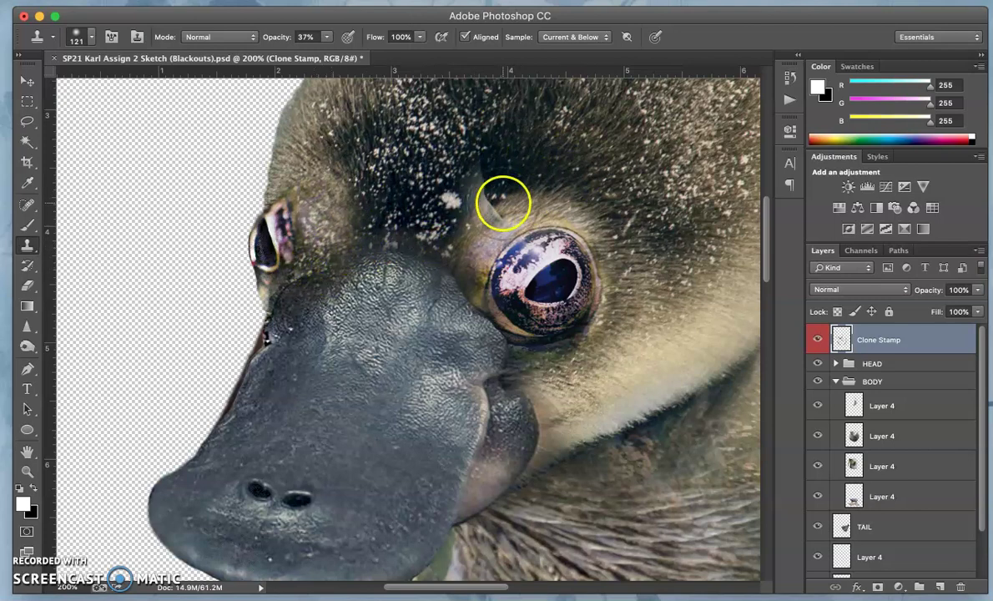
pyautogui.keyDown('alt'); pyautogui.click(328, 80); pyautogui.keyUp('alt')
pyautogui.click(480, 159)
pyautogui.press('super+z')
pyautogui.click(479, 226)
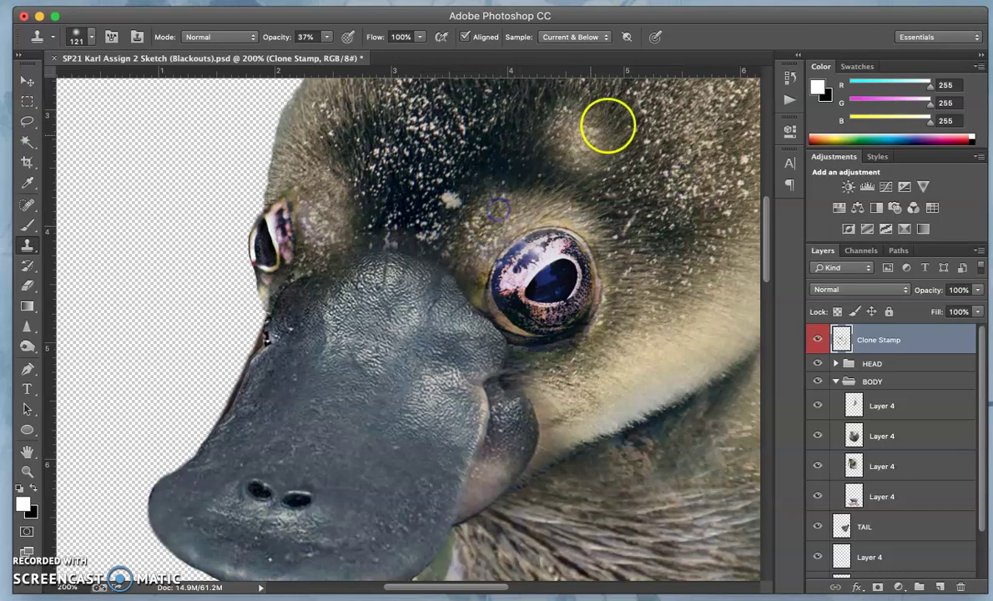
# Clone light cheek fur beside the beak's corner below the larger eye and erase the overspill from the beak.
pyautogui.scroll(-2, 672, 162)
pyautogui.hscroll(2, 672, 161)
pyautogui.hscroll(3, 642, 160)
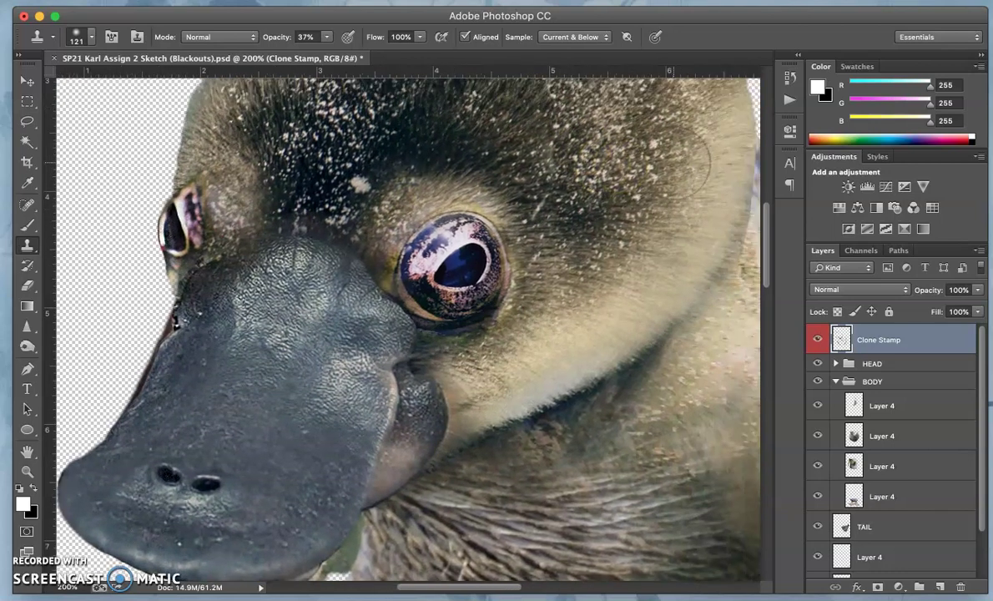
pyautogui.scroll(3, 643, 160)
pyautogui.keyDown('alt'); pyautogui.click(572, 388); pyautogui.keyUp('alt')
pyautogui.moveTo(453, 463); pyautogui.dragTo(455, 458)
pyautogui.keyDown('alt'); pyautogui.click(456, 456); pyautogui.keyUp('alt')
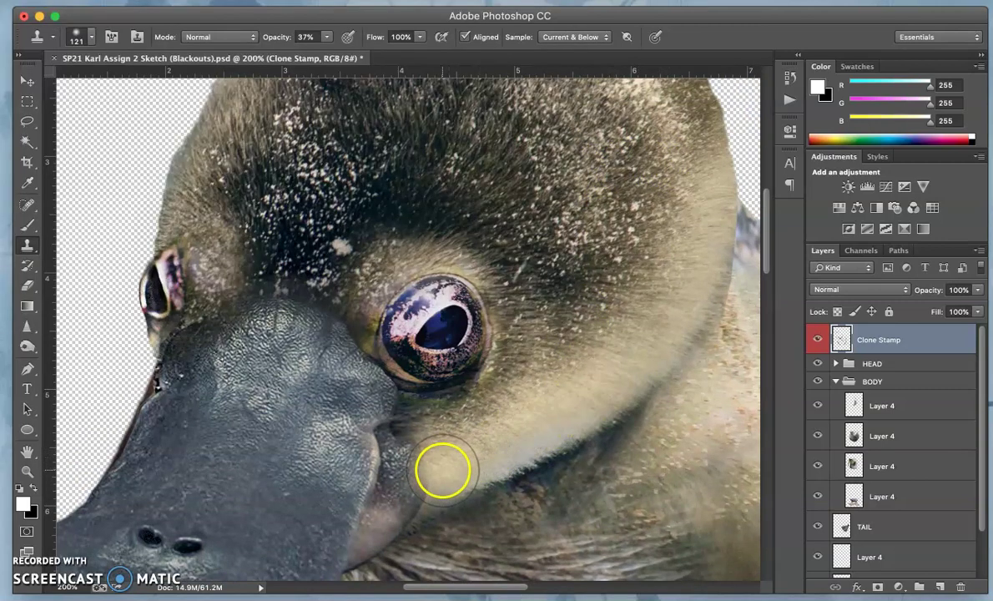
pyautogui.keyDown('alt'); pyautogui.click(443, 470); pyautogui.keyUp('alt')
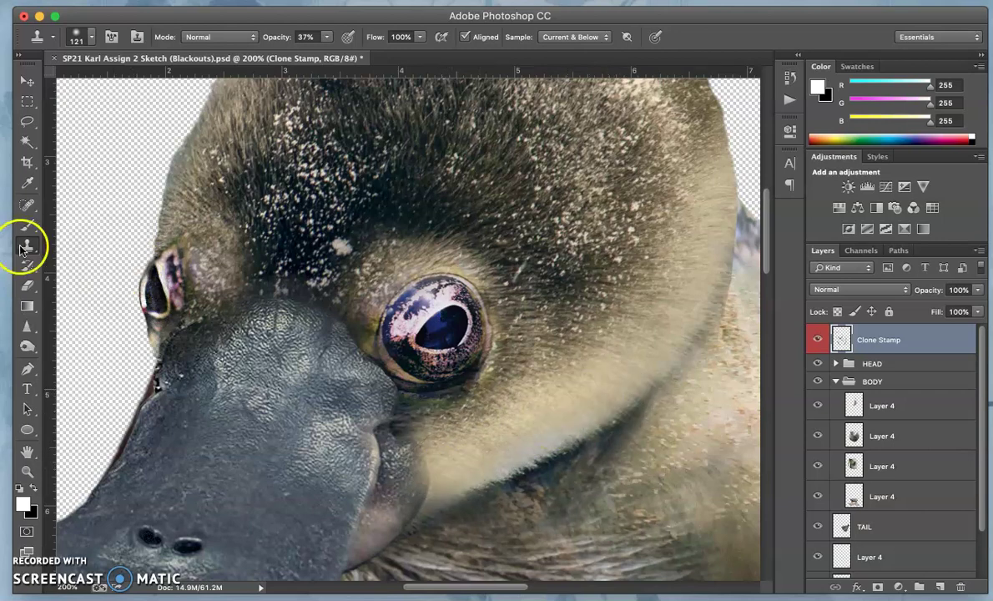
pyautogui.click(27, 286)
pyautogui.moveTo(380, 503); pyautogui.dragTo(392, 477)
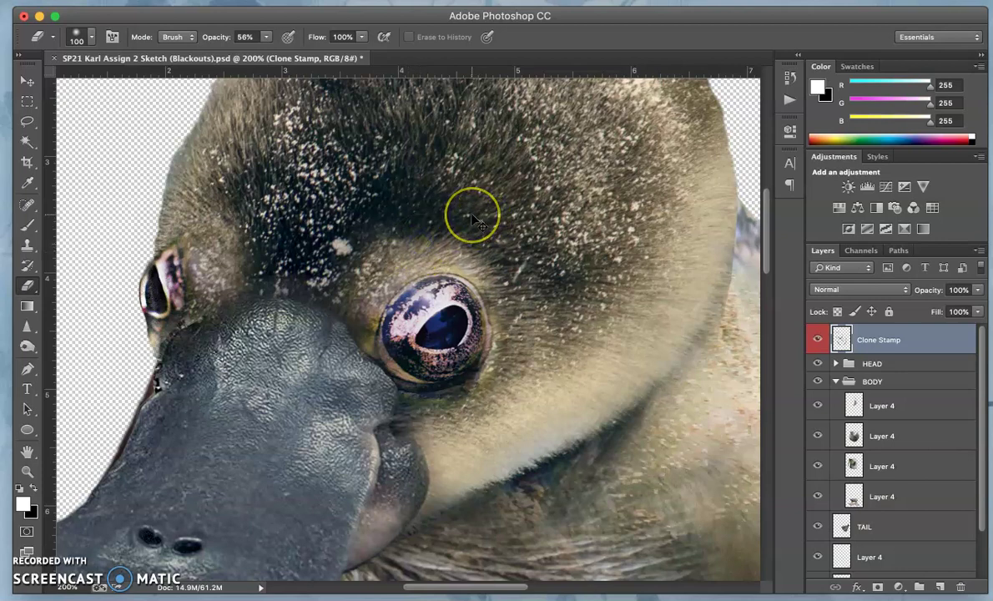
# Toggle layers in the BODY group to identify the one holding the small arm beneath the beak, and select it.
pyautogui.hotkey('ctrl', '-')
pyautogui.hotkey('ctrl', '-')
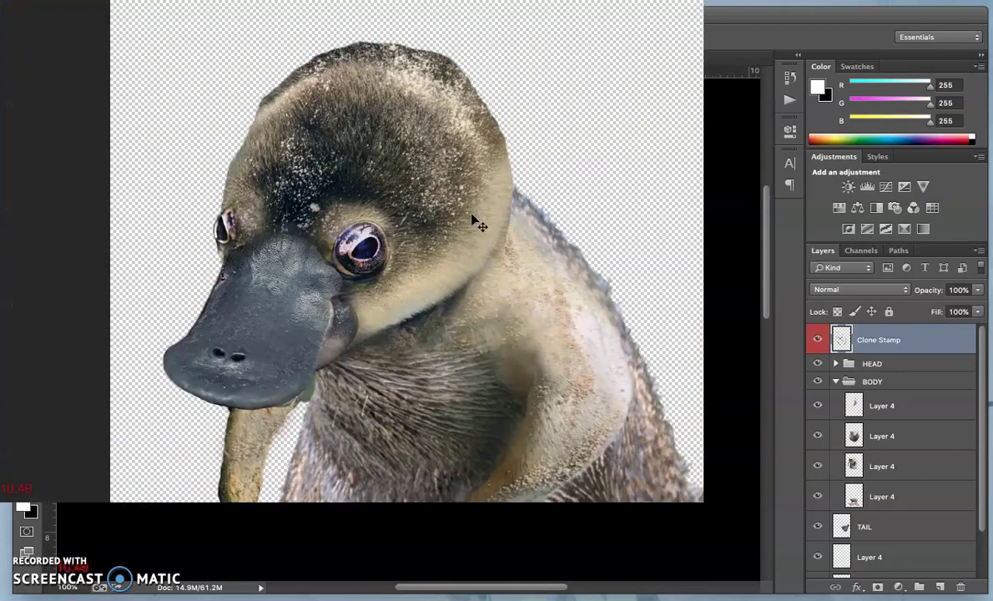
pyautogui.scroll(-5, 480, 224)
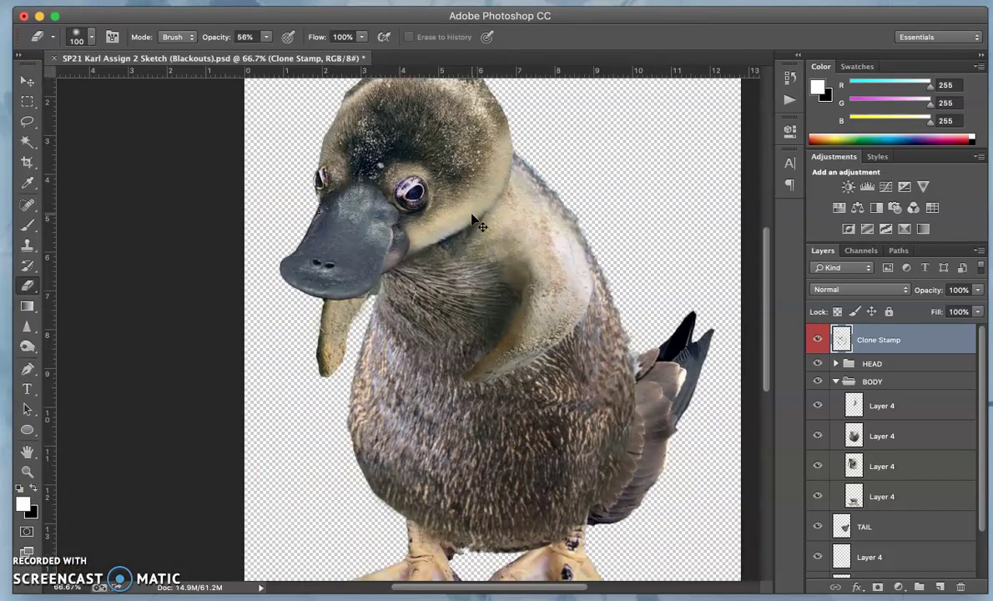
pyautogui.hotkey('ctrl', '+')
pyautogui.hotkey('ctrl', '+')
pyautogui.hotkey('ctrl', '+')
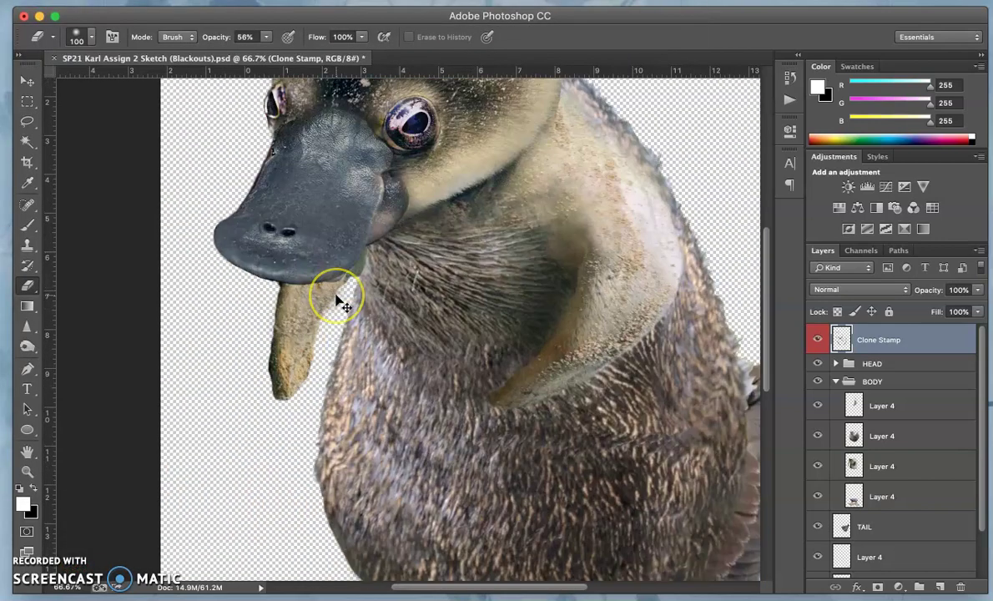
pyautogui.hscroll(-5, 338, 303)
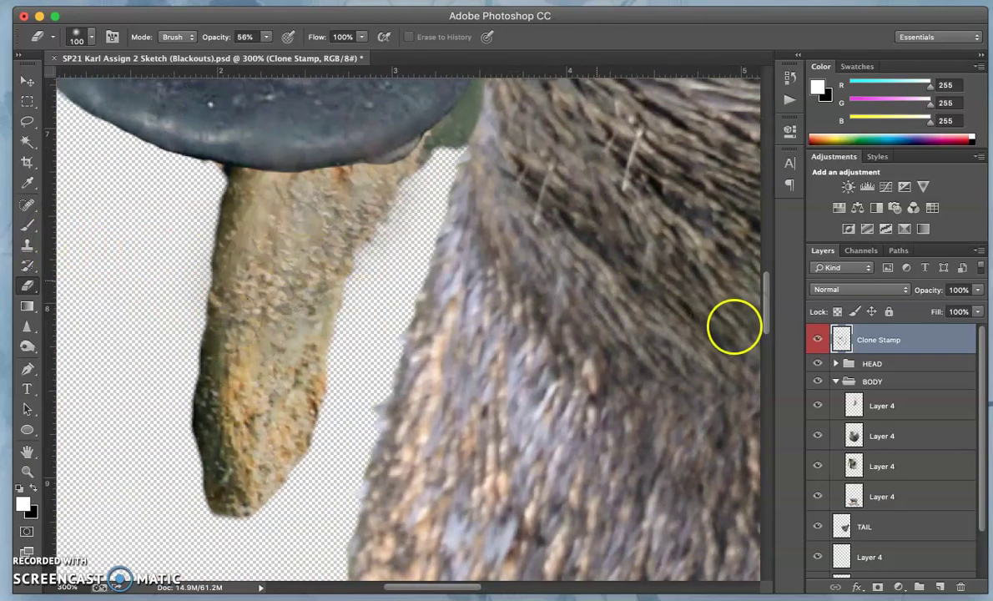
pyautogui.scroll(-2, 864, 521)
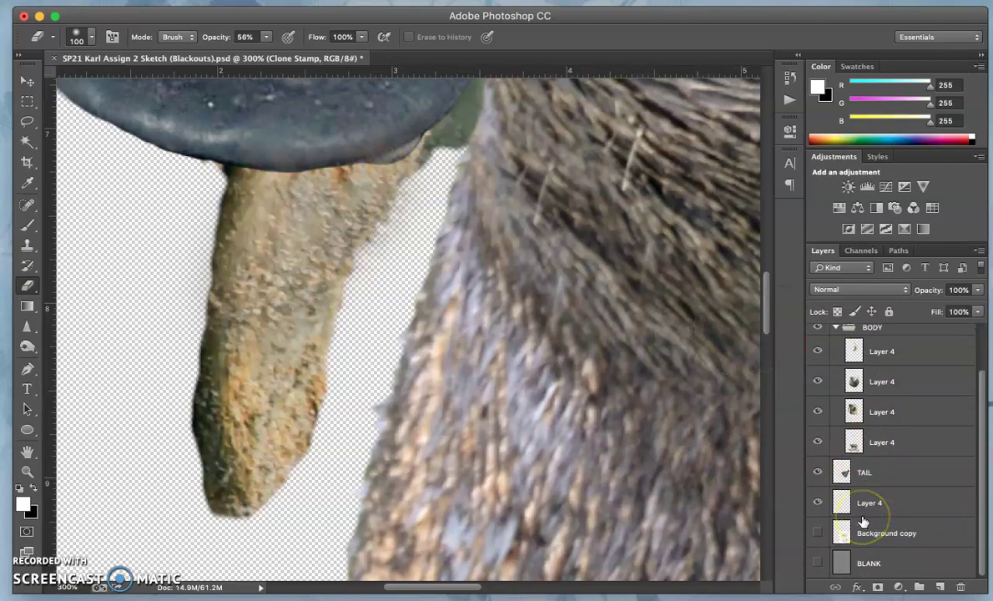
pyautogui.scroll(1, 864, 522)
pyautogui.click(862, 510)
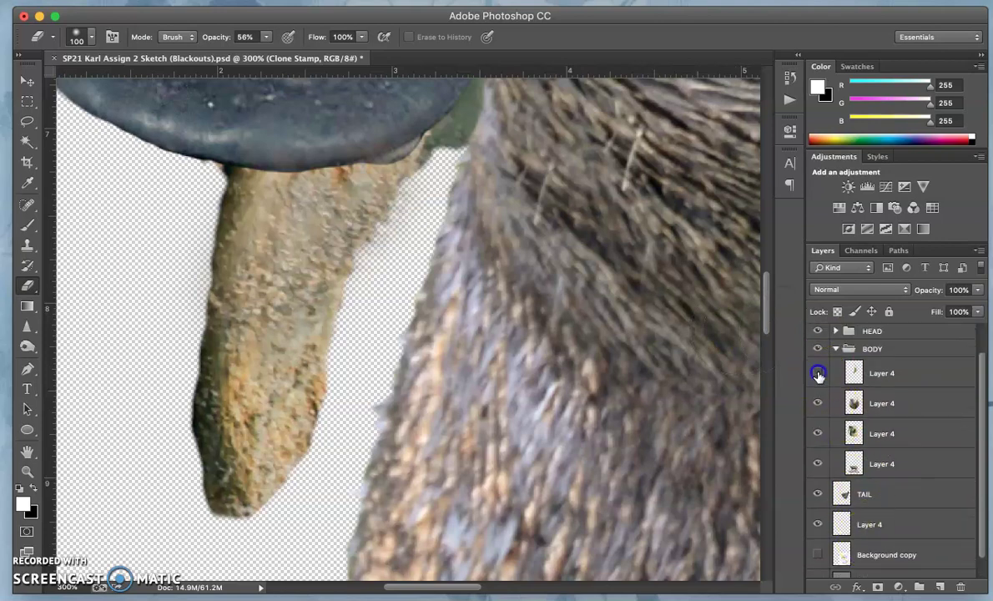
pyautogui.click(818, 434)
pyautogui.click(818, 433)
pyautogui.click(868, 430)
pyautogui.click(818, 435)
pyautogui.click(818, 436)
# Dodge the shadows along the dark outer edge of the arm beneath the beak at 18% exposure.
pyautogui.click(20, 351)
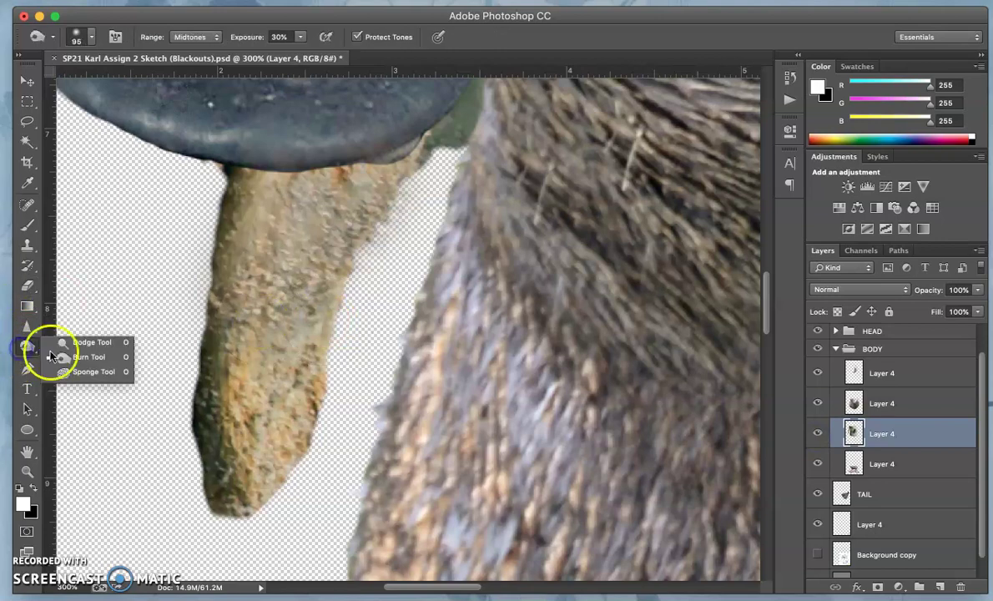
pyautogui.click(62, 317)
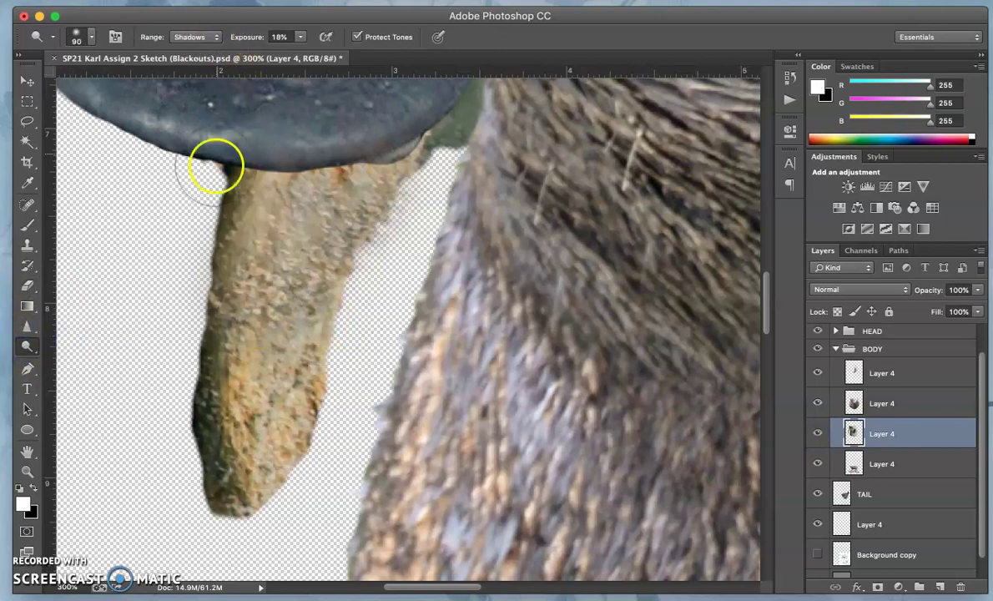
pyautogui.moveTo(208, 171)
pyautogui.mouseDown()
pyautogui.moveTo(213, 247)
pyautogui.moveTo(232, 208)
pyautogui.moveTo(215, 264)
pyautogui.moveTo(226, 191)
pyautogui.moveTo(212, 223)
pyautogui.moveTo(209, 319)
pyautogui.moveTo(219, 342)
pyautogui.moveTo(192, 485)
pyautogui.moveTo(176, 423)
pyautogui.moveTo(179, 365)
pyautogui.moveTo(183, 472)
pyautogui.moveTo(186, 378)
pyautogui.moveTo(201, 369)
pyautogui.moveTo(213, 385)
pyautogui.moveTo(202, 454)
pyautogui.moveTo(191, 440)
pyautogui.moveTo(191, 362)
pyautogui.moveTo(189, 381)
pyautogui.moveTo(205, 350)
pyautogui.moveTo(223, 418)
pyautogui.moveTo(243, 146)
pyautogui.moveTo(237, 352)
pyautogui.mouseUp()
pyautogui.moveTo(184, 385)
pyautogui.mouseDown()
pyautogui.moveTo(205, 375)
pyautogui.moveTo(186, 466)
pyautogui.moveTo(223, 413)
pyautogui.moveTo(182, 443)
pyautogui.mouseUp()
pyautogui.moveTo(191, 353)
pyautogui.mouseDown()
pyautogui.moveTo(203, 352)
pyautogui.moveTo(217, 236)
pyautogui.mouseUp()
# Switch the Dodge range to Midtones and lighten the arm's outer edge down to its tip.
pyautogui.click(188, 39)
pyautogui.click(188, 48)
pyautogui.moveTo(206, 173); pyautogui.dragTo(210, 166)
pyautogui.moveTo(224, 441)
pyautogui.mouseDown()
pyautogui.moveTo(216, 385)
pyautogui.moveTo(215, 484)
pyautogui.moveTo(198, 454)
pyautogui.moveTo(196, 400)
pyautogui.mouseUp()
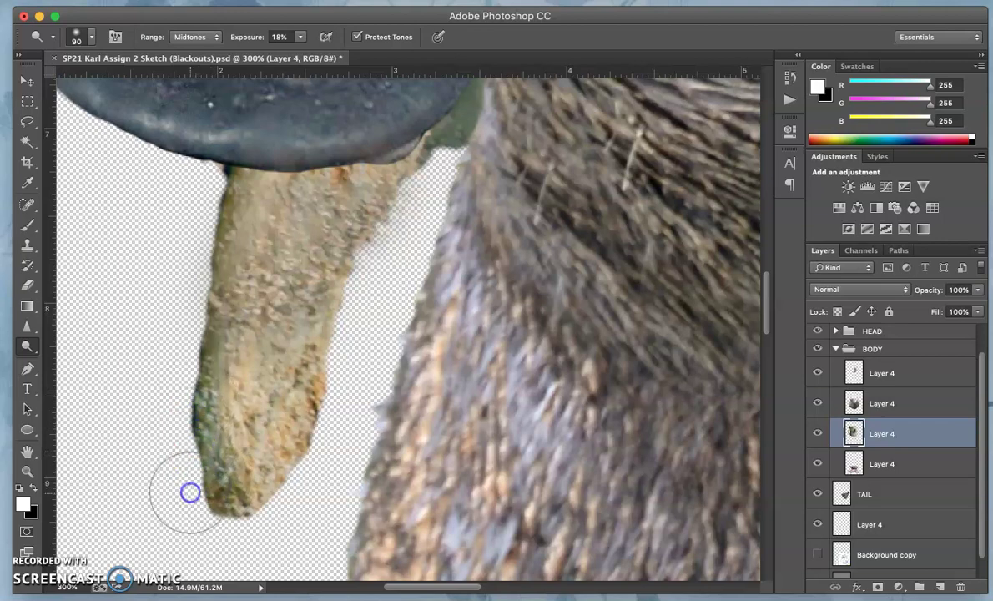
pyautogui.moveTo(190, 493)
pyautogui.mouseDown()
pyautogui.moveTo(270, 428)
pyautogui.moveTo(215, 268)
pyautogui.moveTo(316, 250)
pyautogui.mouseUp()
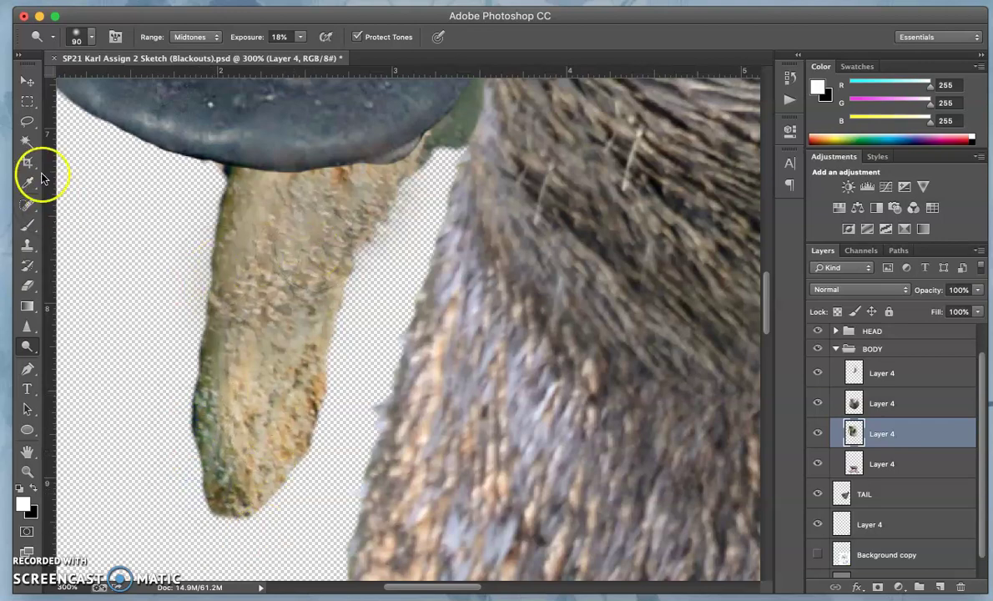
# Lasso the dark green fringe along the outer edge of the arm beneath the beak and delete it.
pyautogui.click(26, 124)
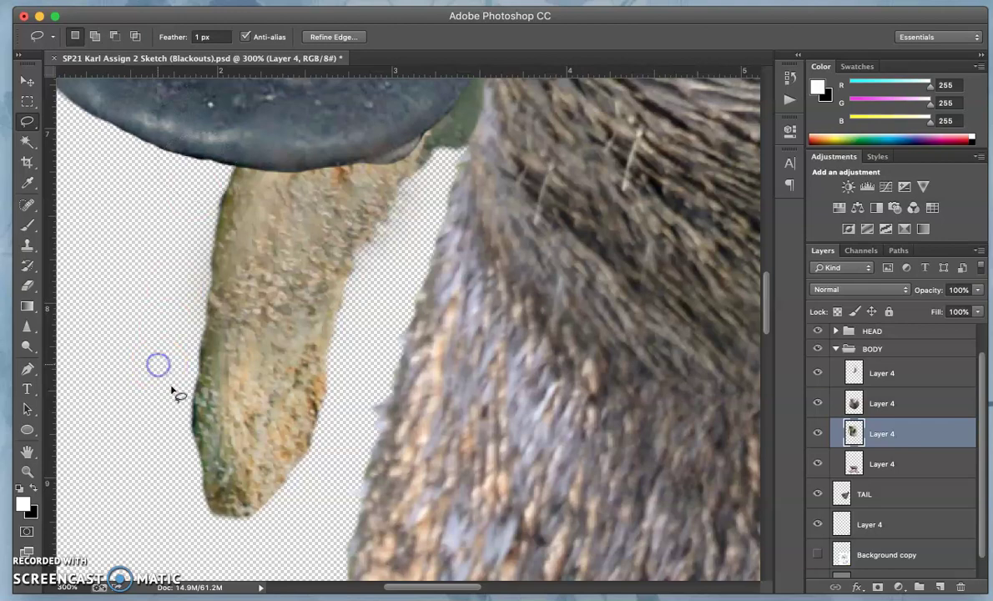
pyautogui.click(173, 395)
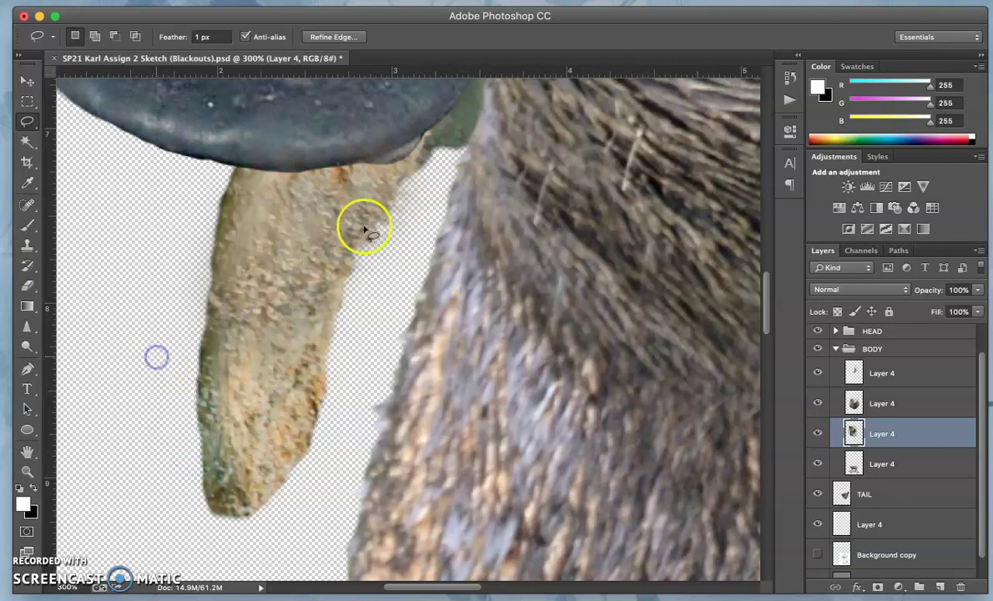
pyautogui.click(156, 358)
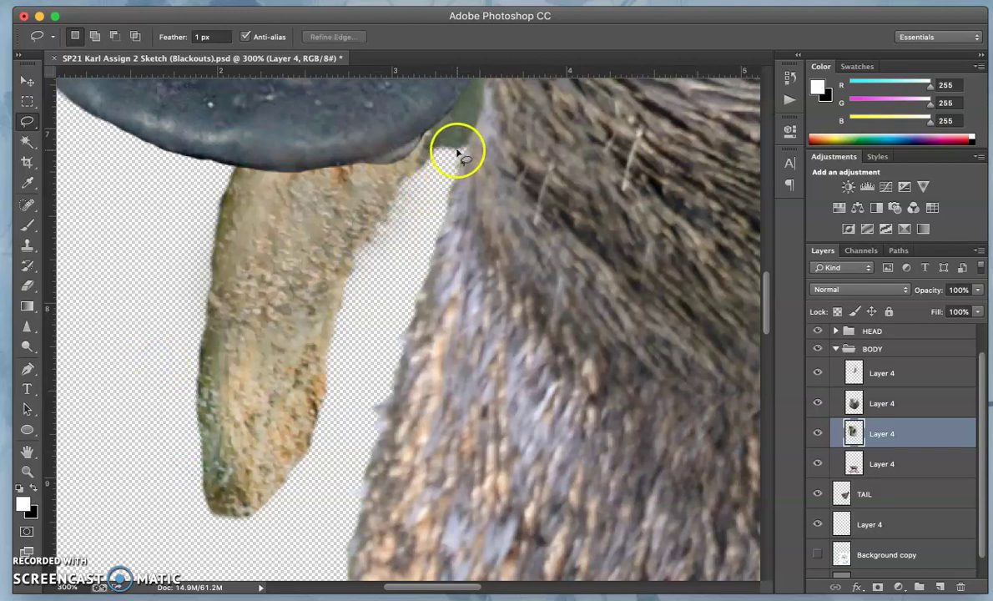
pyautogui.click(818, 433)
pyautogui.click(817, 434)
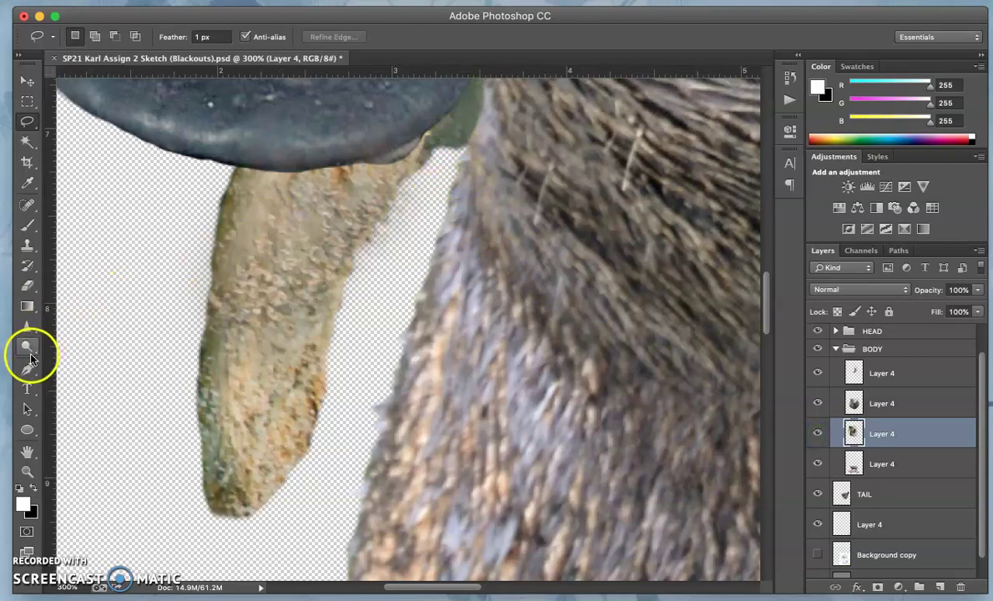
# Burn the midtones at 30% exposure along the arm's inner edge and where it meets the underside of the beak.
pyautogui.moveTo(27, 346)
pyautogui.mouseDown()
pyautogui.moveTo(66, 371)
pyautogui.moveTo(27, 349)
pyautogui.moveTo(64, 359)
pyautogui.mouseUp()
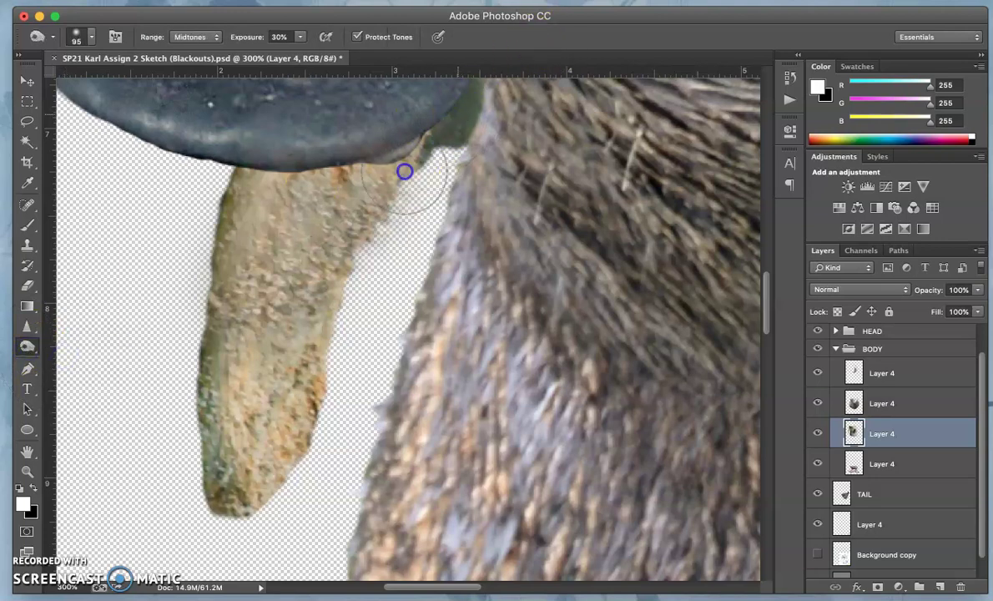
pyautogui.moveTo(337, 194)
pyautogui.mouseDown()
pyautogui.moveTo(344, 217)
pyautogui.moveTo(351, 210)
pyautogui.mouseUp()
pyautogui.moveTo(344, 170)
pyautogui.mouseDown()
pyautogui.moveTo(388, 156)
pyautogui.moveTo(398, 121)
pyautogui.moveTo(353, 229)
pyautogui.moveTo(297, 251)
pyautogui.moveTo(298, 166)
pyautogui.mouseUp()
pyautogui.moveTo(384, 174)
pyautogui.mouseDown()
pyautogui.moveTo(311, 174)
pyautogui.moveTo(307, 163)
pyautogui.moveTo(317, 173)
pyautogui.moveTo(296, 175)
pyautogui.moveTo(329, 241)
pyautogui.moveTo(303, 221)
pyautogui.moveTo(263, 221)
pyautogui.moveTo(292, 246)
pyautogui.moveTo(284, 395)
pyautogui.moveTo(321, 260)
pyautogui.moveTo(298, 399)
pyautogui.moveTo(321, 328)
pyautogui.moveTo(300, 387)
pyautogui.moveTo(302, 344)
pyautogui.moveTo(330, 255)
pyautogui.mouseUp()
pyautogui.moveTo(290, 420)
pyautogui.mouseDown()
pyautogui.moveTo(306, 386)
pyautogui.moveTo(284, 465)
pyautogui.mouseUp()
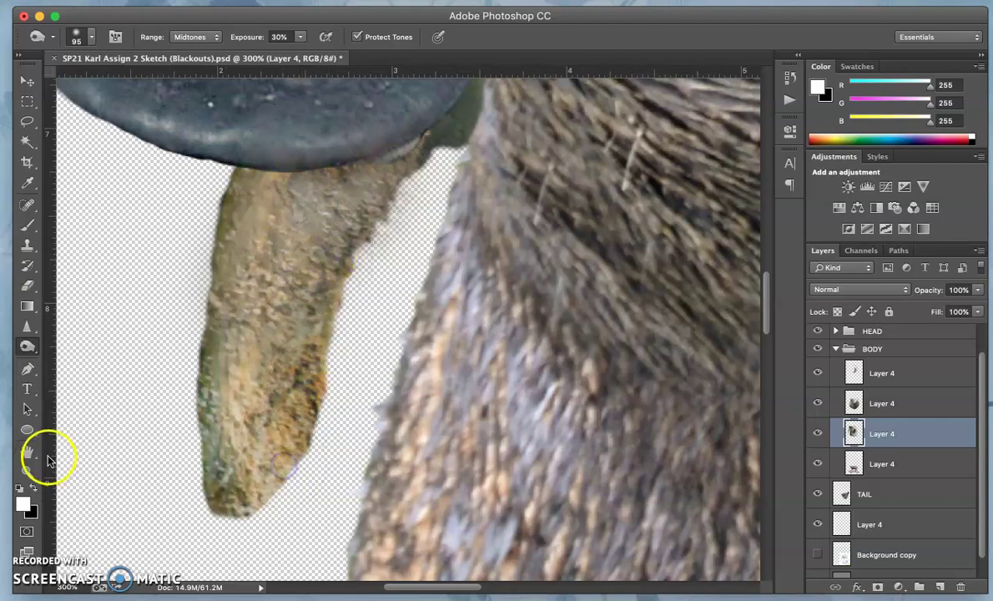
# Desaturate the orange and green tints across the arm beneath the beak with the Sponge tool at 18% flow.
pyautogui.click(31, 349)
pyautogui.click(71, 369)
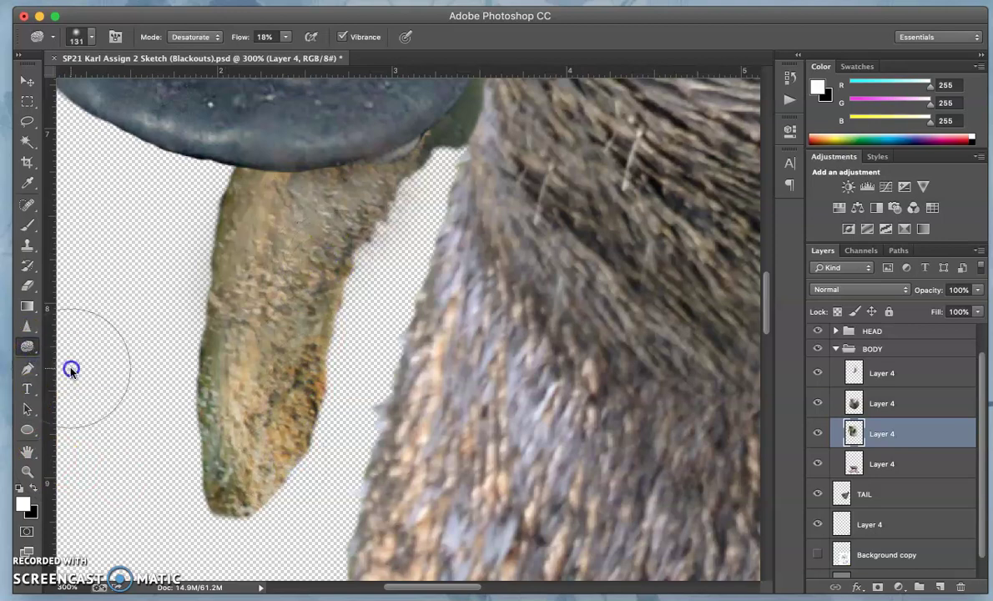
pyautogui.moveTo(312, 395)
pyautogui.mouseDown()
pyautogui.moveTo(332, 348)
pyautogui.moveTo(325, 401)
pyautogui.moveTo(335, 403)
pyautogui.moveTo(335, 368)
pyautogui.moveTo(351, 346)
pyautogui.moveTo(311, 412)
pyautogui.moveTo(382, 271)
pyautogui.moveTo(331, 371)
pyautogui.mouseUp()
pyautogui.rightClick(415, 181)
pyautogui.click(427, 127)
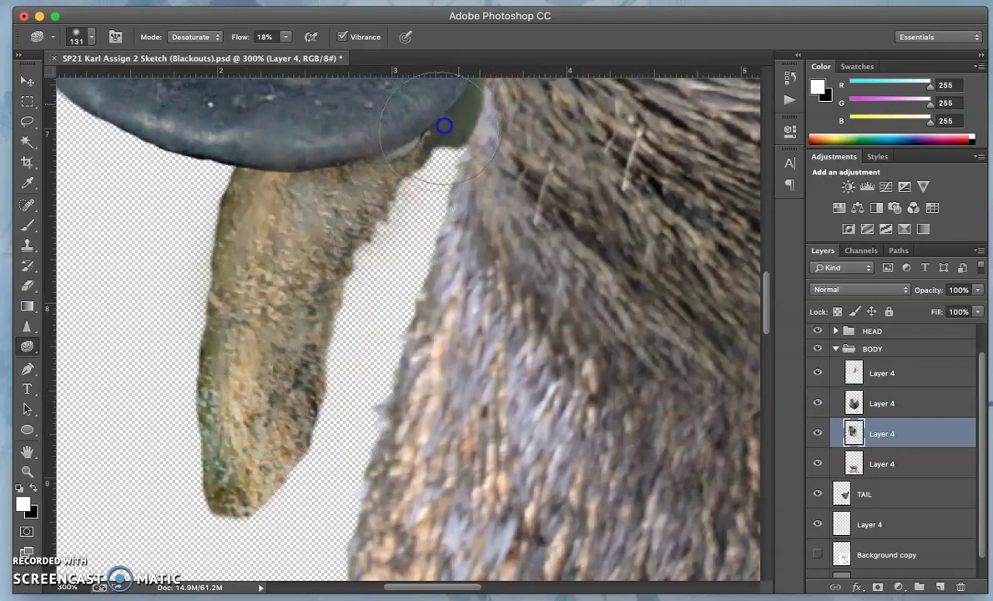
pyautogui.moveTo(367, 216)
pyautogui.mouseDown()
pyautogui.moveTo(435, 142)
pyautogui.moveTo(343, 274)
pyautogui.moveTo(392, 217)
pyautogui.moveTo(323, 341)
pyautogui.mouseUp()
pyautogui.hotkey('ctrl', '-')
pyautogui.hotkey('ctrl', '-')
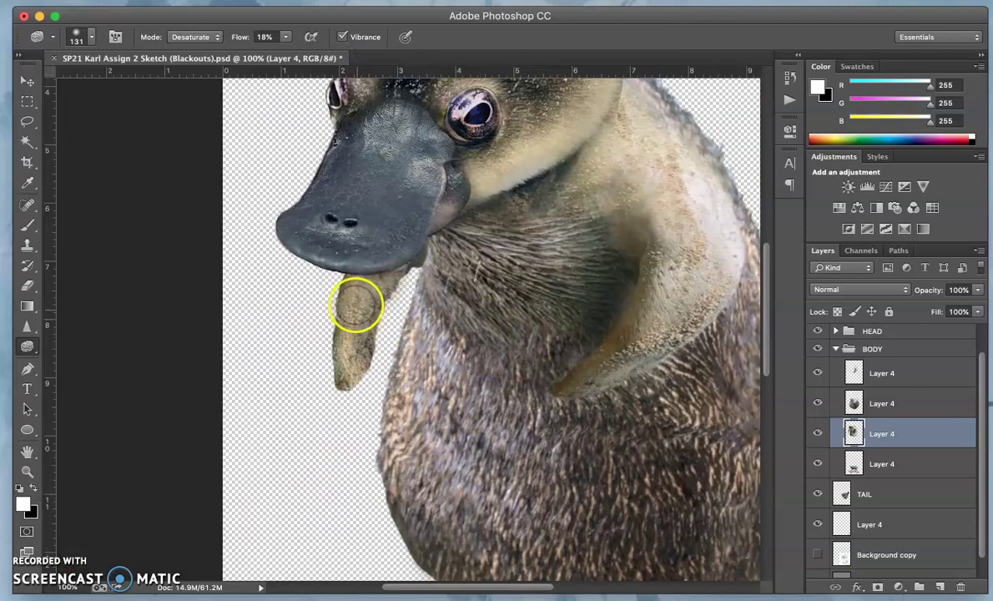
pyautogui.moveTo(355, 299); pyautogui.dragTo(346, 347)
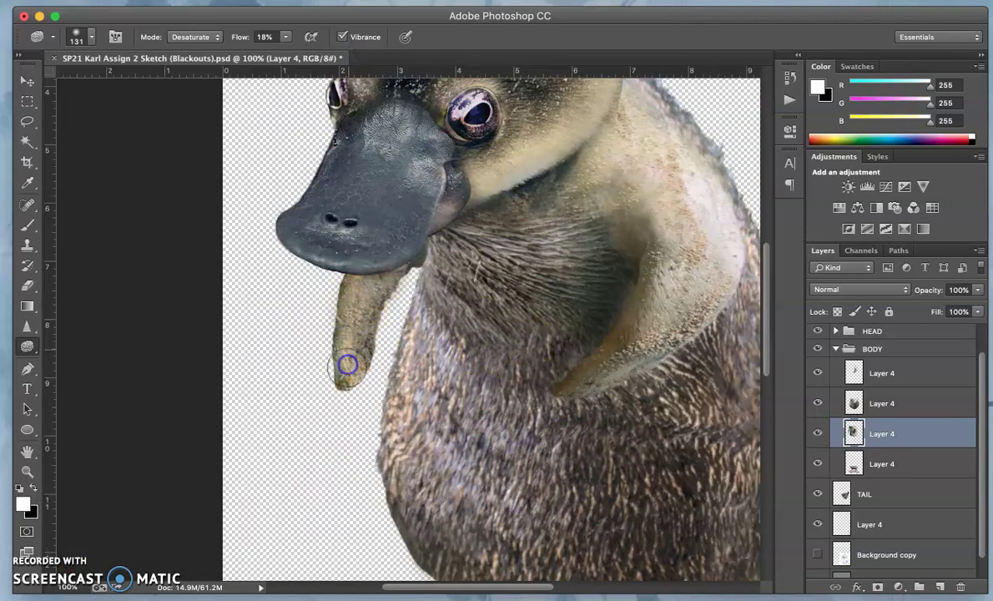
# On the Clone Stamp layer, clone brown fur over the arm beneath the beak at 37% opacity and erase the overspill.
pyautogui.scroll(3, 895, 372)
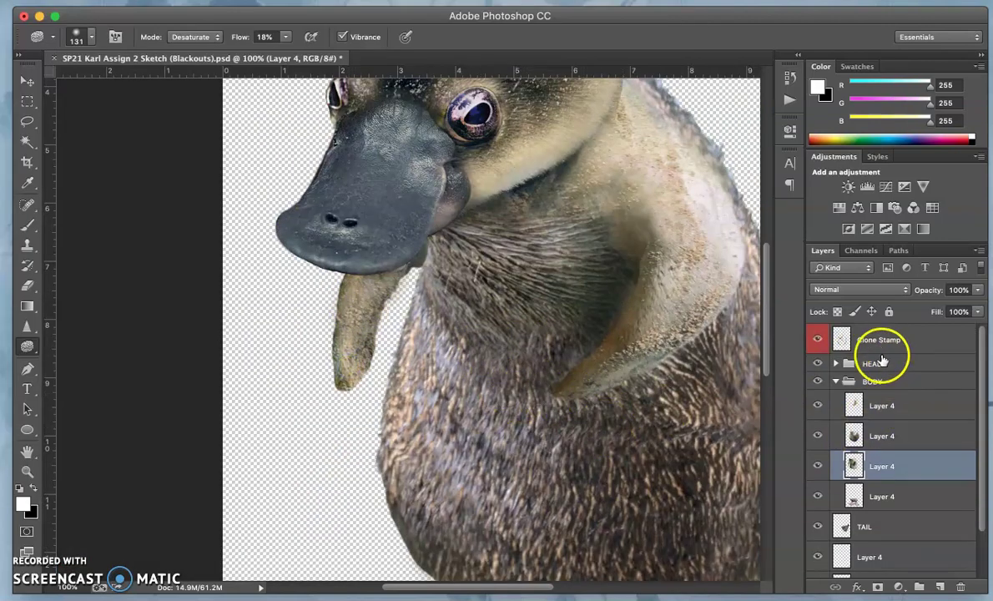
pyautogui.click(879, 343)
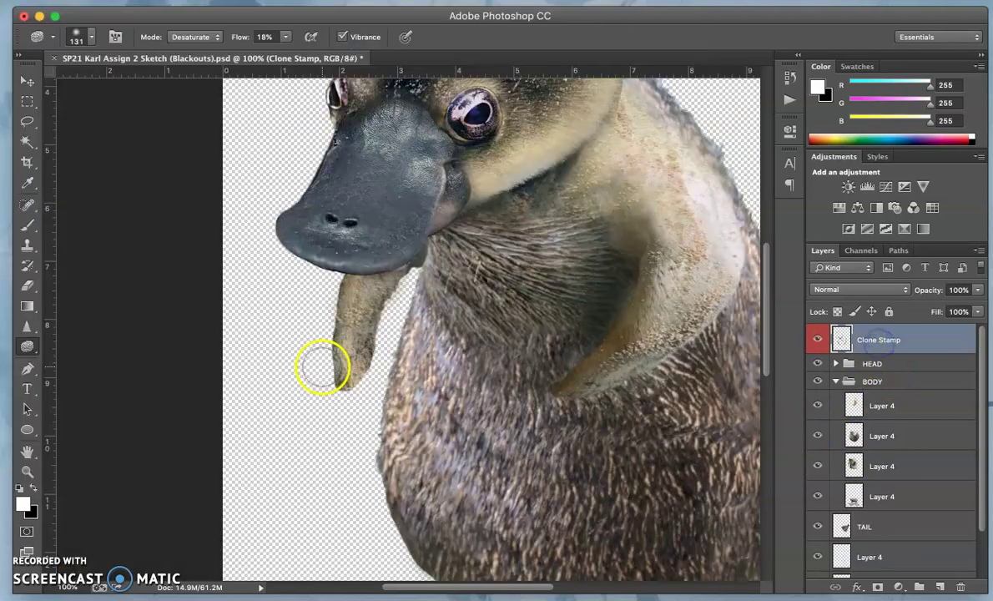
pyautogui.click(28, 245)
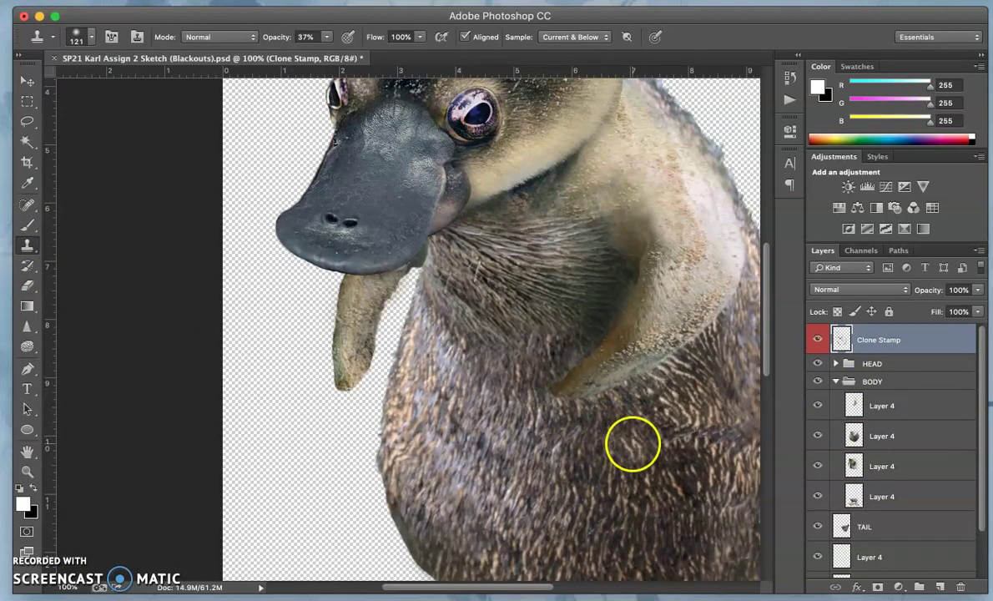
pyautogui.moveTo(374, 272); pyautogui.dragTo(361, 283)
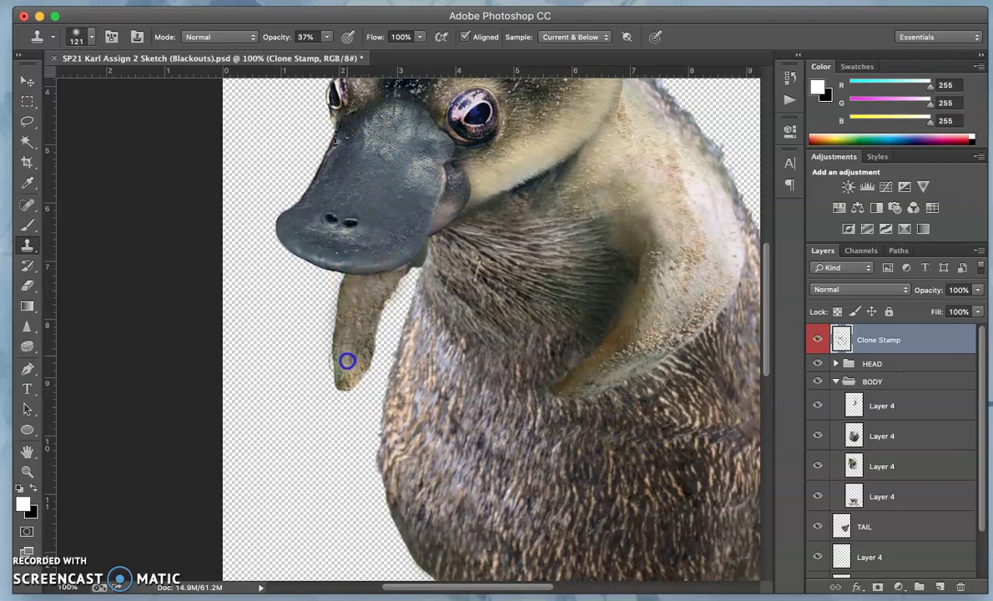
pyautogui.moveTo(376, 280)
pyautogui.mouseDown()
pyautogui.moveTo(500, 270)
pyautogui.moveTo(394, 276)
pyautogui.mouseUp()
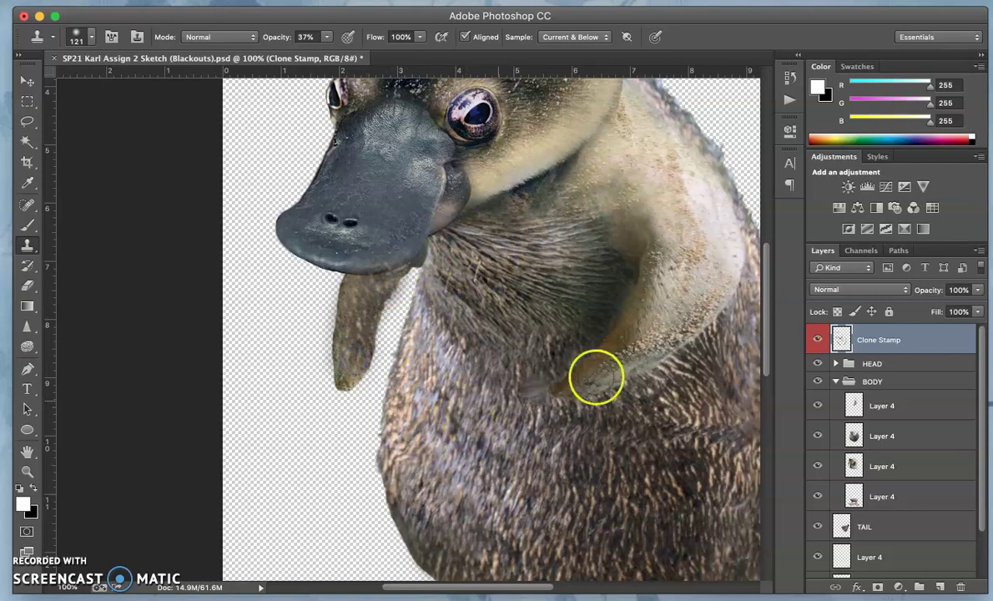
pyautogui.click(27, 285)
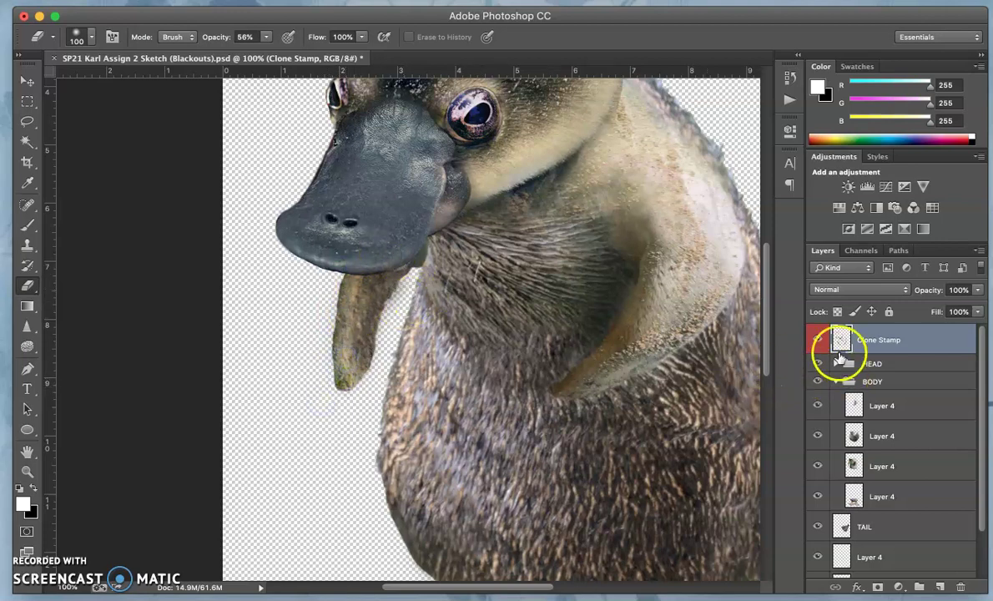
# Toggle the Clone Stamp layer's visibility to compare the arm with and without cloned fur, and inspect the area beneath the beak.
pyautogui.click(821, 341)
pyautogui.click(820, 341)
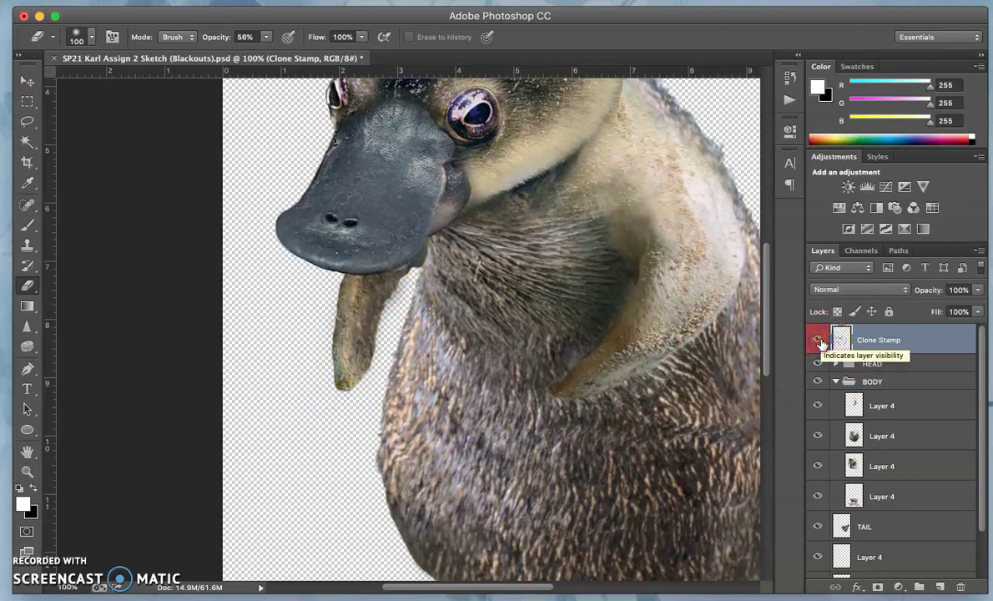
pyautogui.click(821, 342)
pyautogui.click(820, 343)
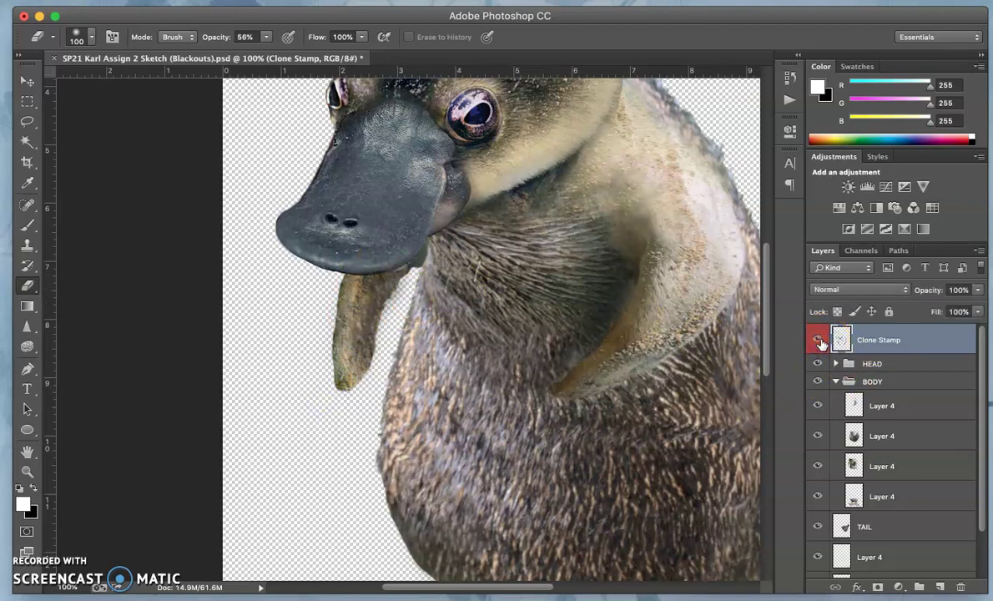
pyautogui.click(821, 342)
pyautogui.click(821, 342)
pyautogui.press('super+minus')
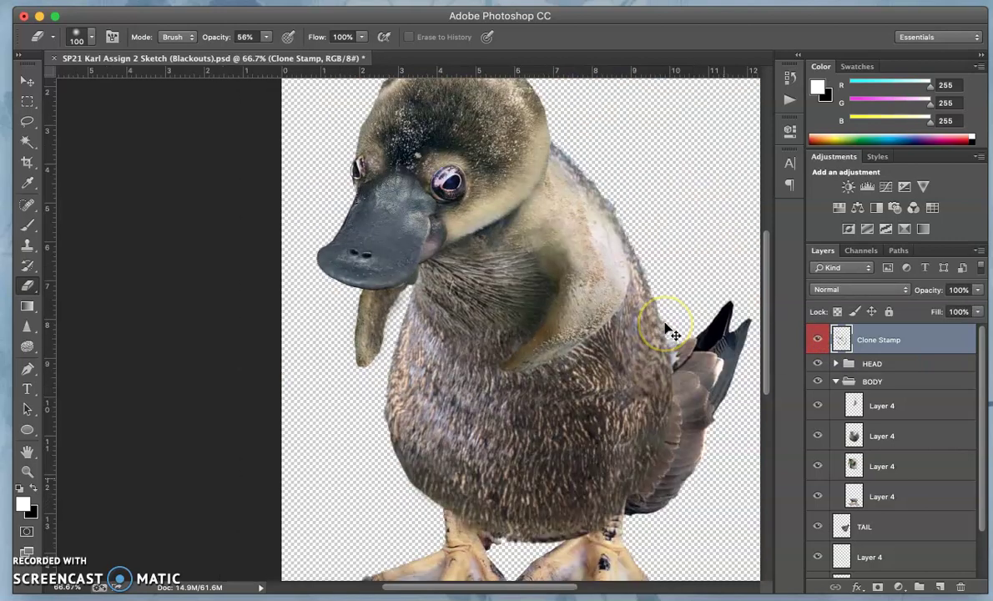
pyautogui.press('super+plus')
pyautogui.press('super+plus')
pyautogui.press('super+plus')
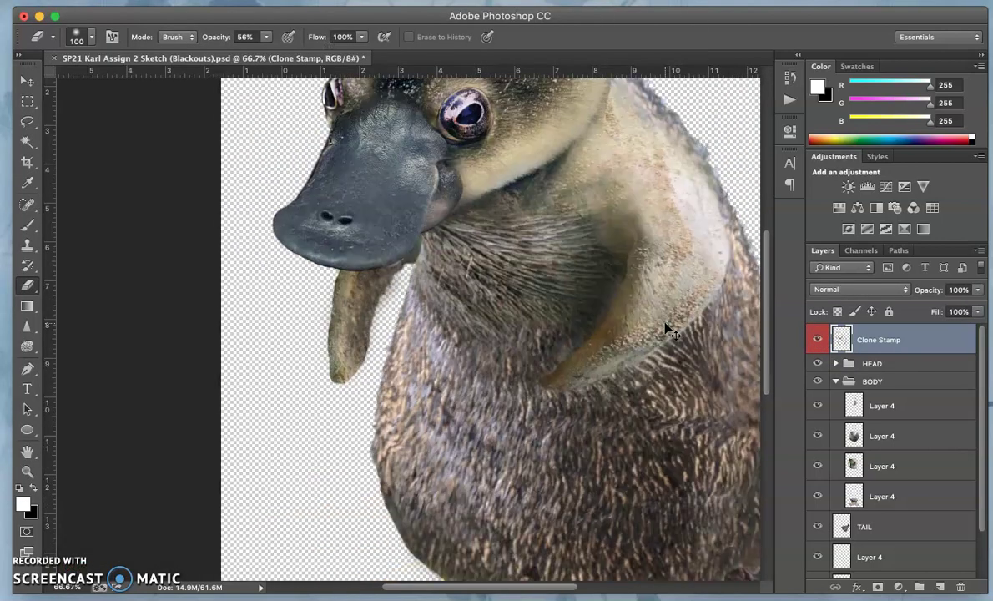
pyautogui.scroll(6, 546, 259)
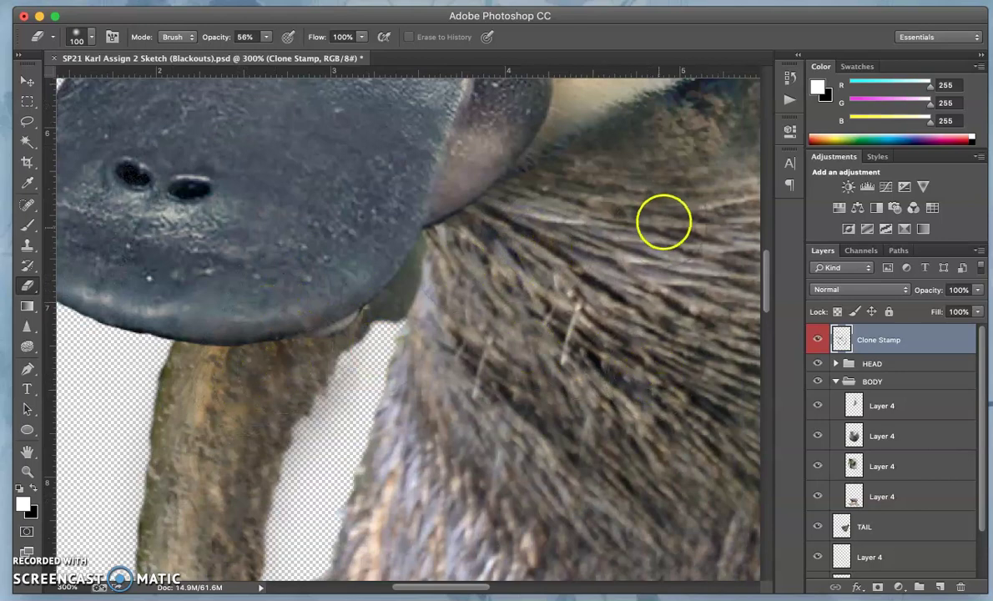
pyautogui.click(703, 211)
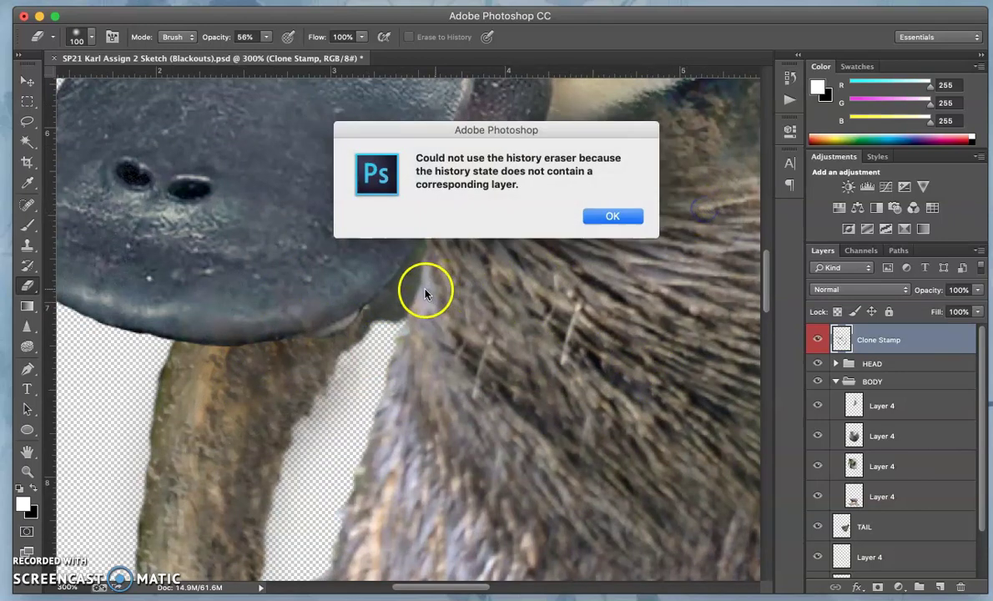
pyautogui.click(610, 213)
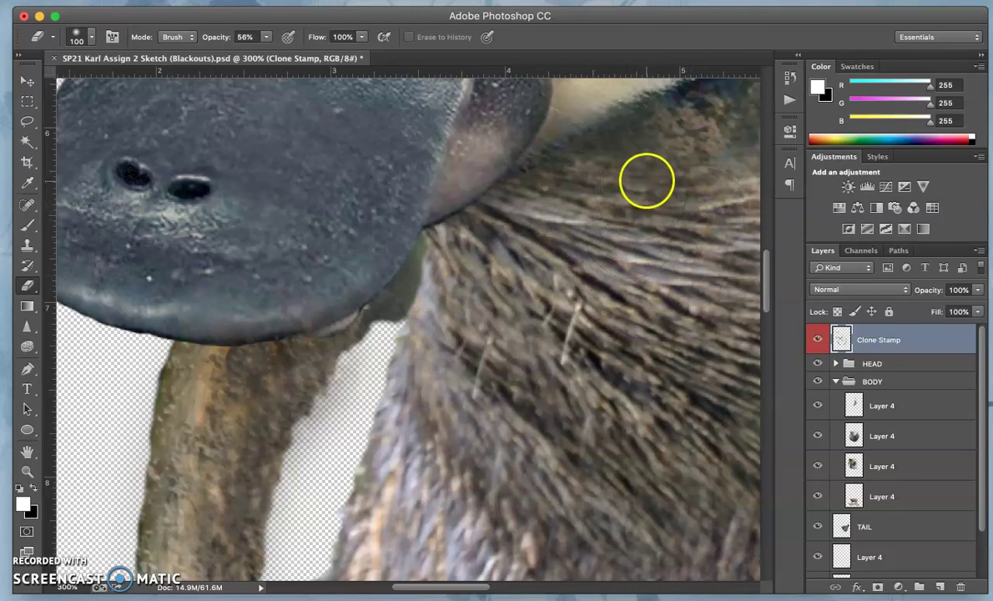
pyautogui.click(28, 123)
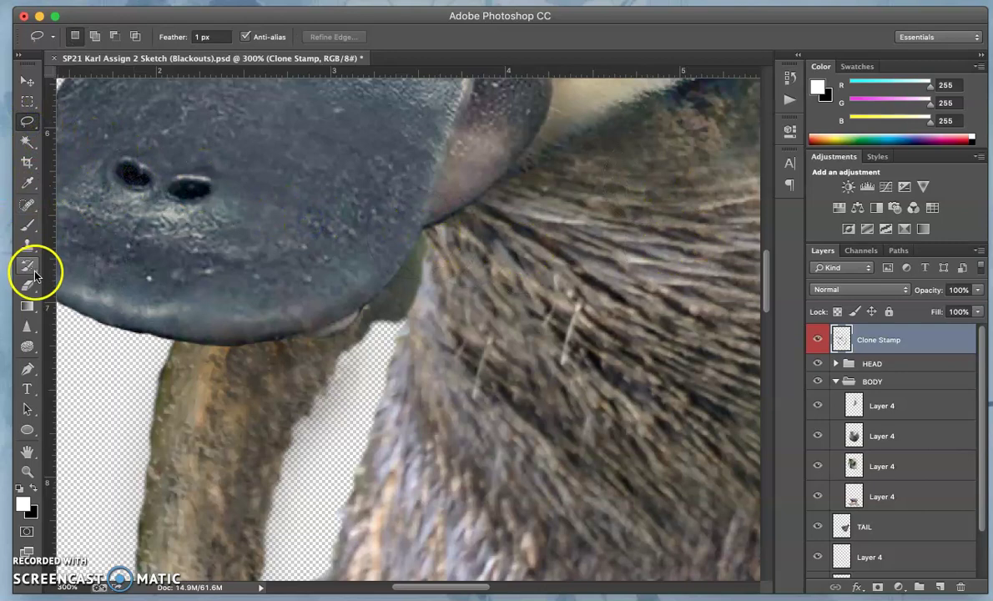
# Clone neck fur over the green gap below the beak's corner at 37% opacity and erase the overspill from the beak and neck.
pyautogui.click(28, 245)
pyautogui.keyDown('alt'); pyautogui.click(645, 184); pyautogui.keyUp('alt')
pyautogui.moveTo(415, 272)
pyautogui.mouseDown()
pyautogui.moveTo(466, 283)
pyautogui.moveTo(519, 317)
pyautogui.moveTo(545, 361)
pyautogui.moveTo(504, 425)
pyautogui.mouseUp()
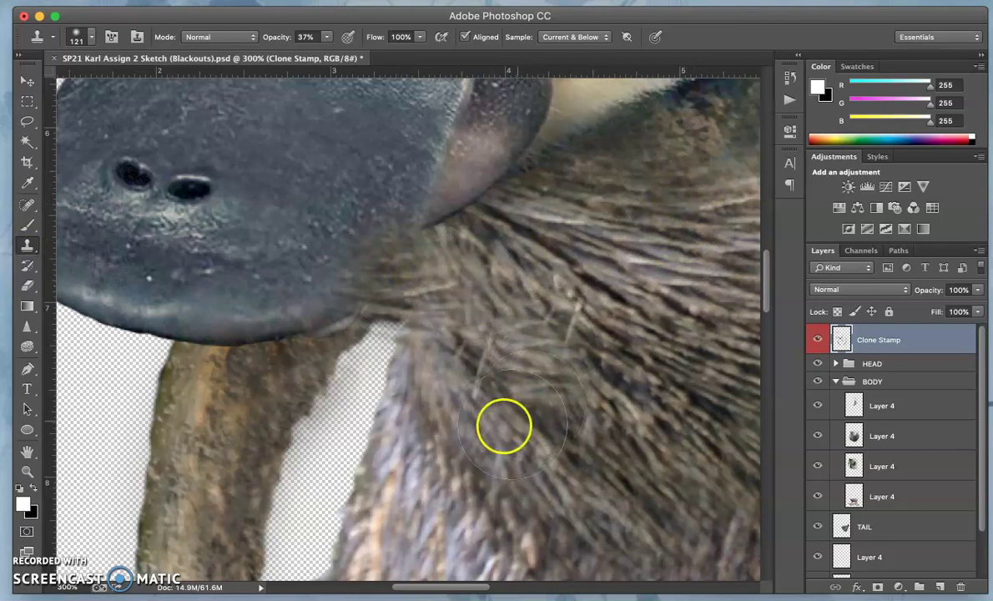
pyautogui.click(28, 287)
pyautogui.rightClick(380, 201)
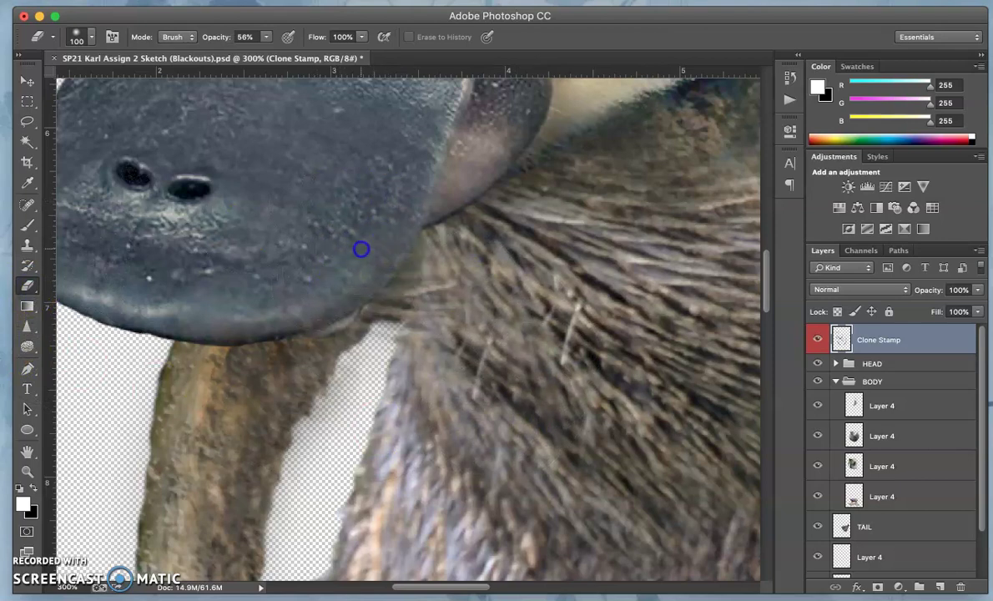
pyautogui.moveTo(352, 261); pyautogui.dragTo(340, 281)
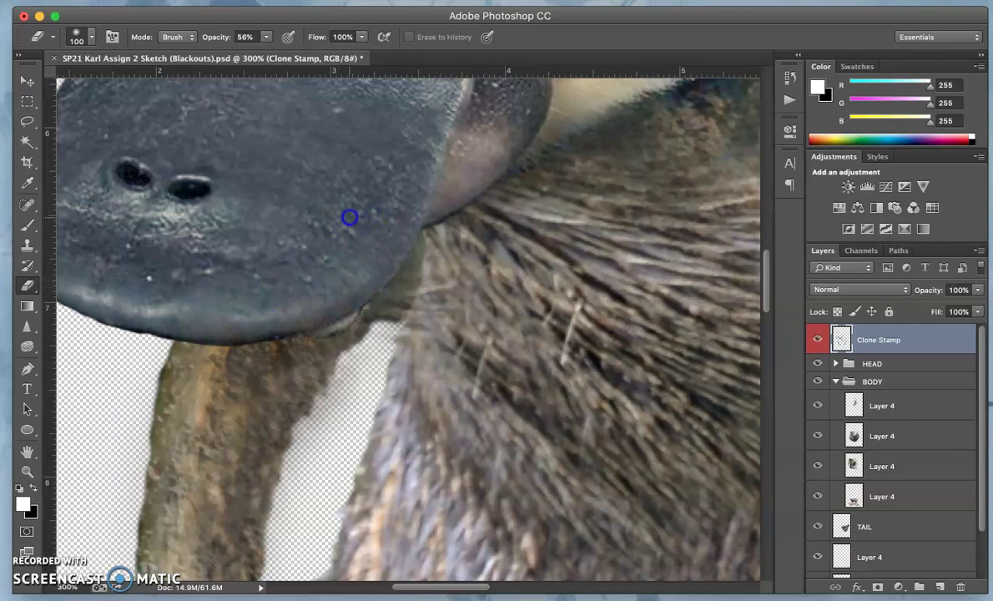
pyautogui.moveTo(350, 217); pyautogui.dragTo(376, 228)
pyautogui.click(457, 267)
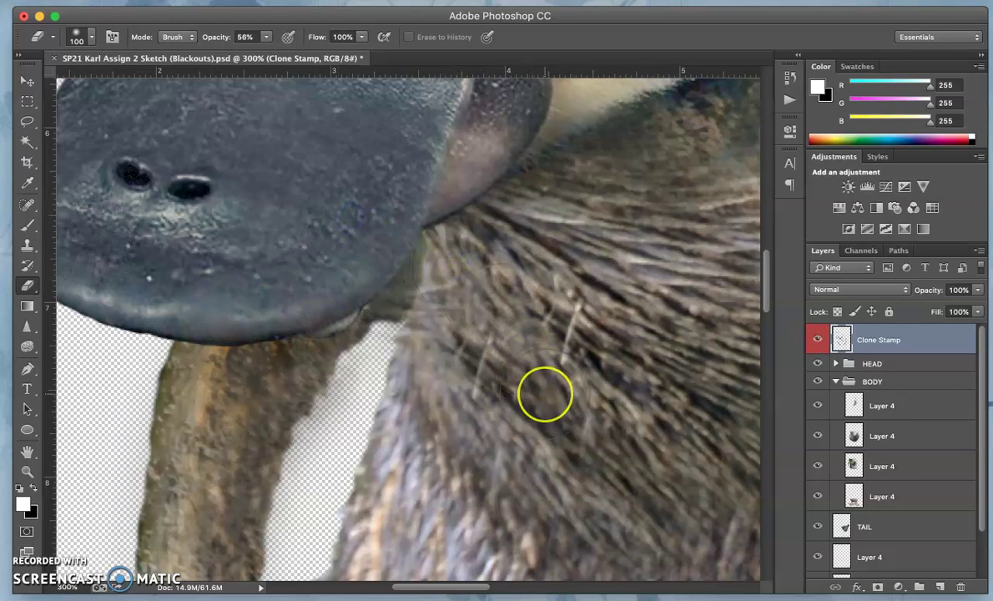
# Reduce the Clone Stamp brush to 59 px and clone dark chest fur over the green patch between the beak and neck.
pyautogui.hscroll(5, 544, 394)
pyautogui.hscroll(2, 547, 375)
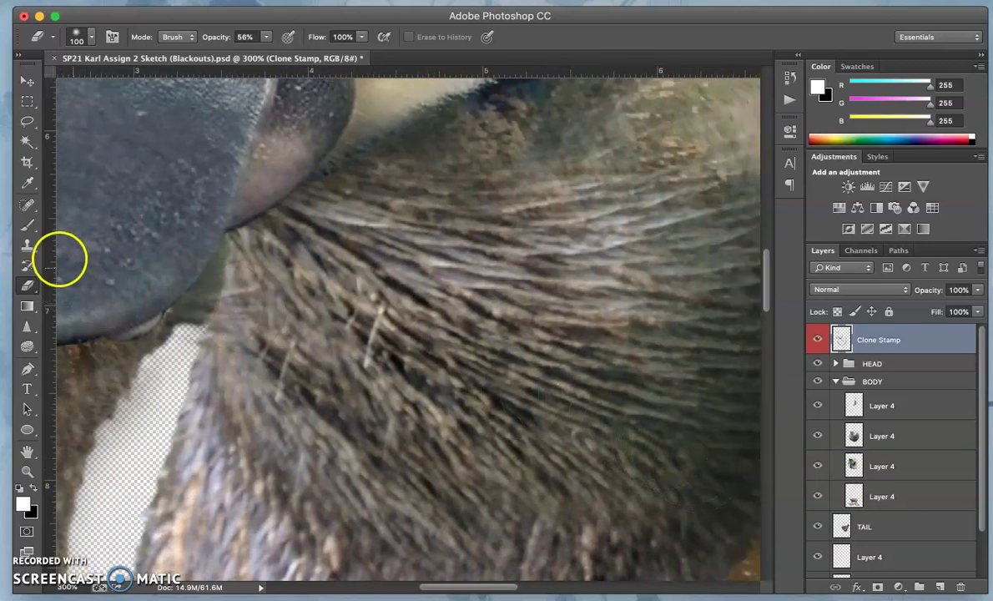
pyautogui.click(28, 244)
pyautogui.click(90, 36)
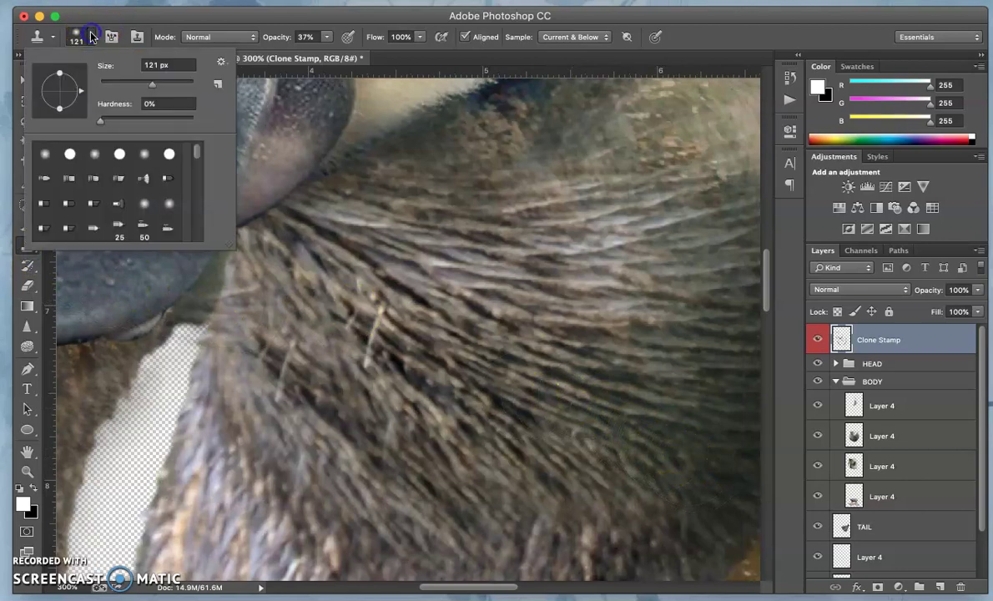
pyautogui.moveTo(122, 81); pyautogui.dragTo(128, 84)
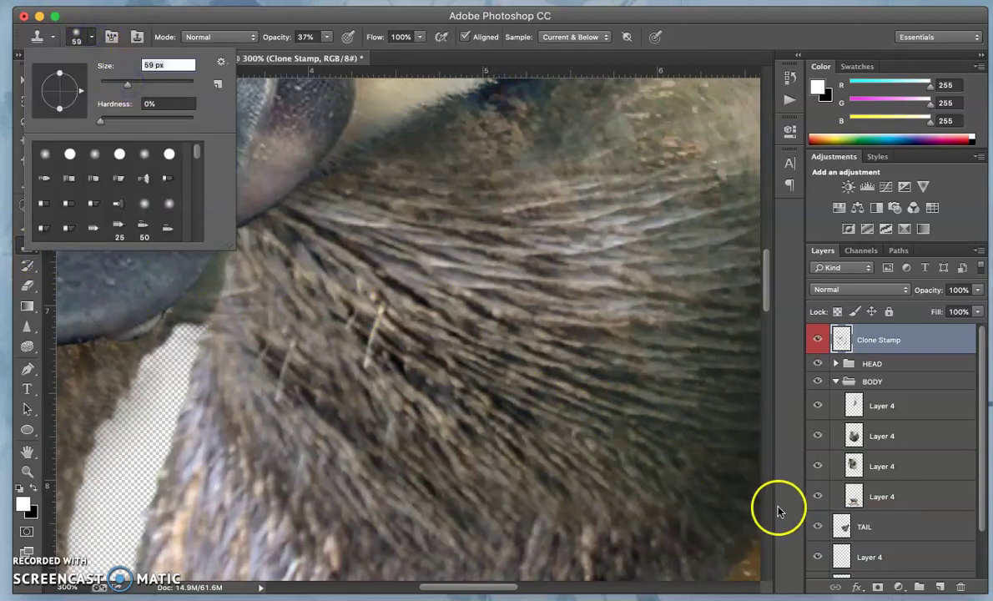
pyautogui.click(739, 493)
pyautogui.click(211, 299)
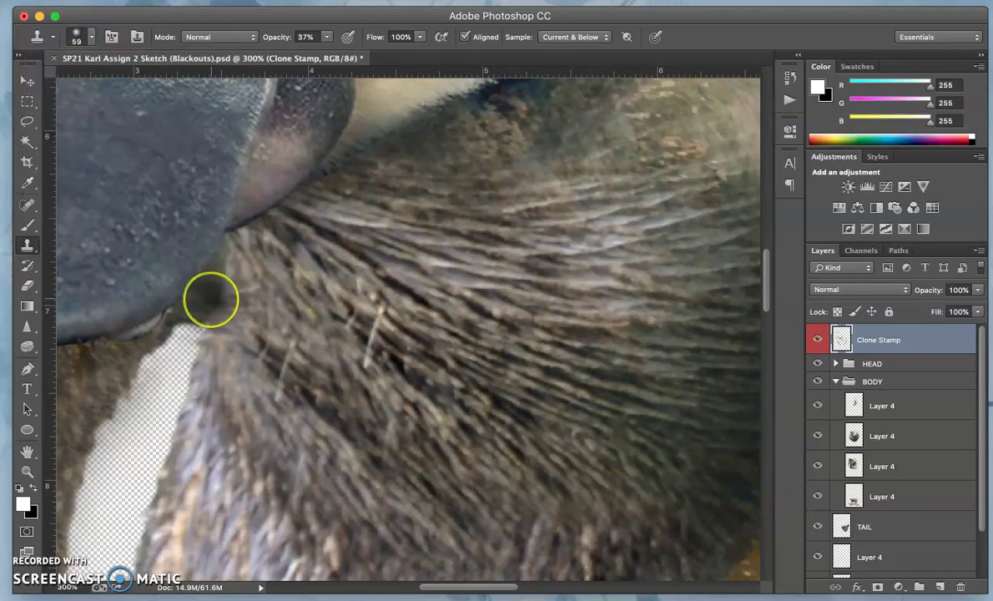
pyautogui.click(214, 301)
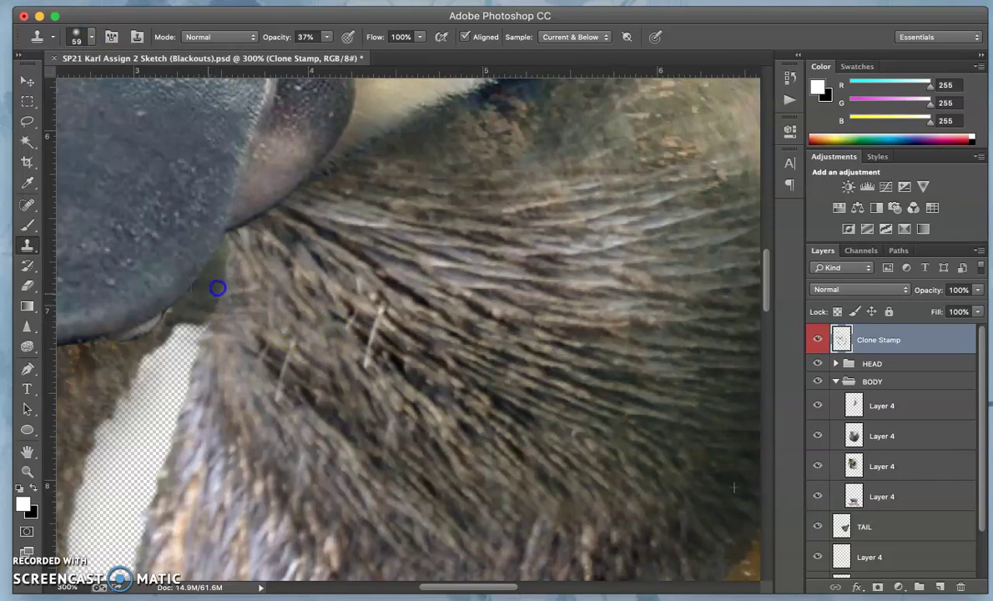
pyautogui.moveTo(223, 283)
pyautogui.mouseDown()
pyautogui.moveTo(227, 273)
pyautogui.moveTo(217, 289)
pyautogui.mouseUp()
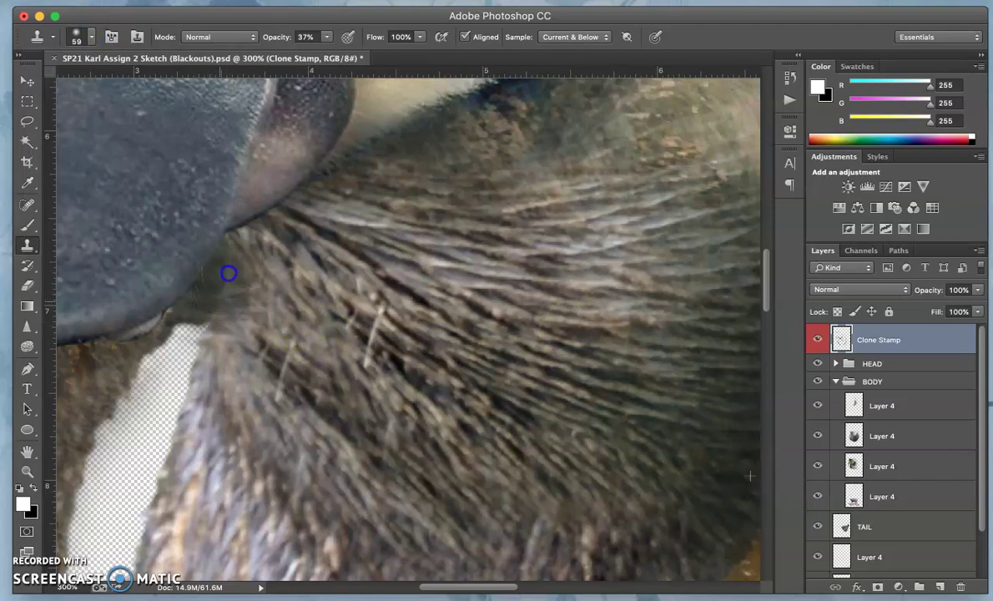
pyautogui.rightClick(216, 309)
pyautogui.click(206, 316)
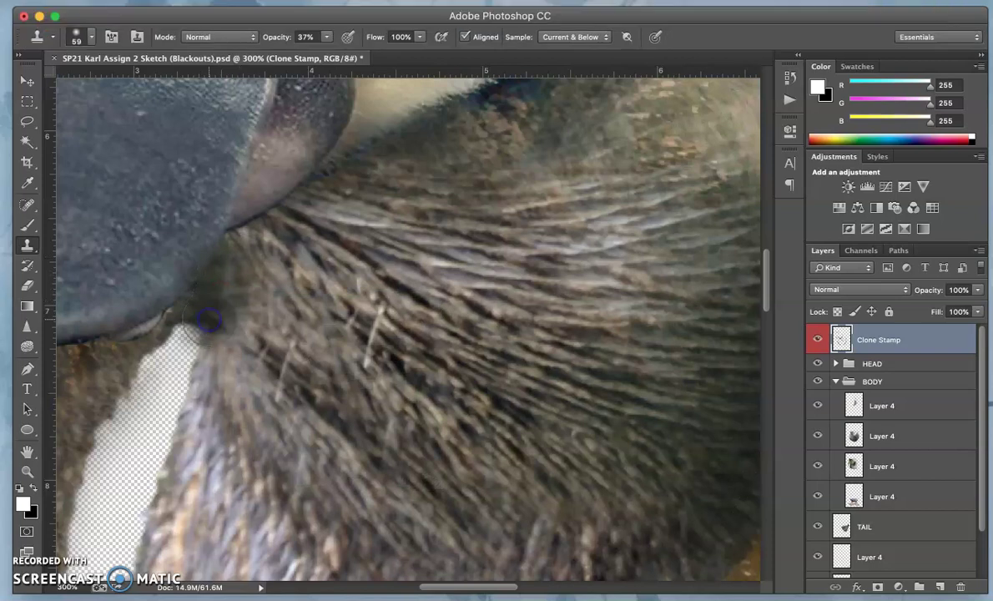
# Clone dark fur over the junction of arm and neck beneath the beak, and erase the overspill with a 59 px Eraser at 56% opacity.
pyautogui.moveTo(223, 296)
pyautogui.mouseDown()
pyautogui.moveTo(282, 425)
pyautogui.moveTo(243, 359)
pyautogui.moveTo(193, 314)
pyautogui.moveTo(162, 324)
pyautogui.mouseUp()
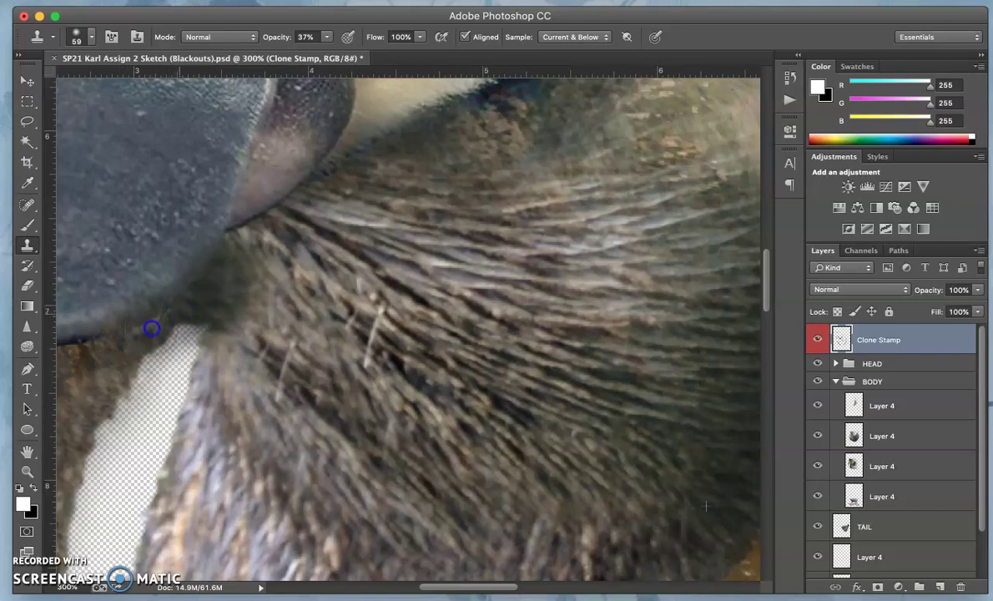
pyautogui.moveTo(123, 346); pyautogui.dragTo(154, 324)
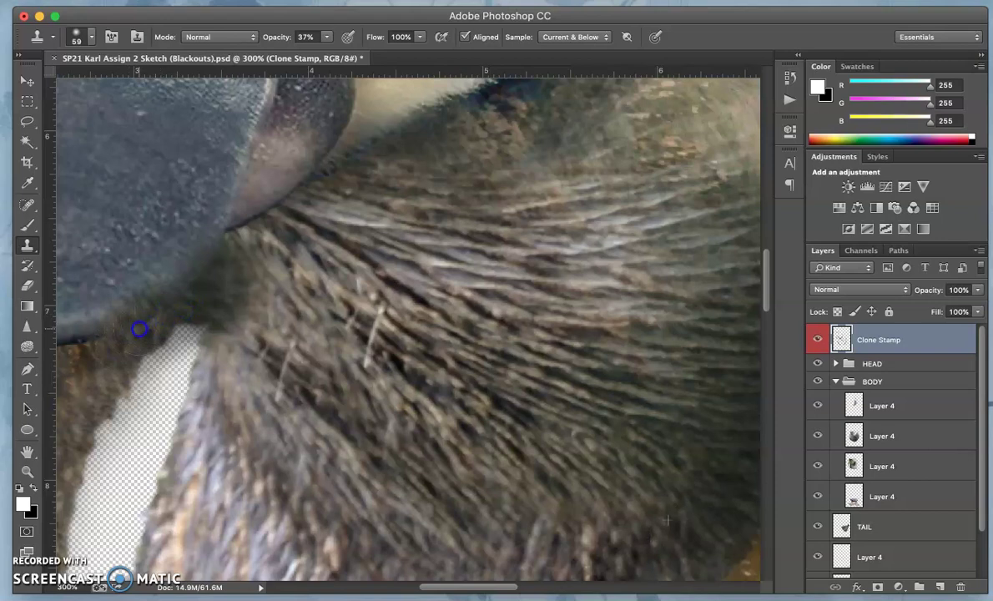
pyautogui.hscroll(-5, 126, 344)
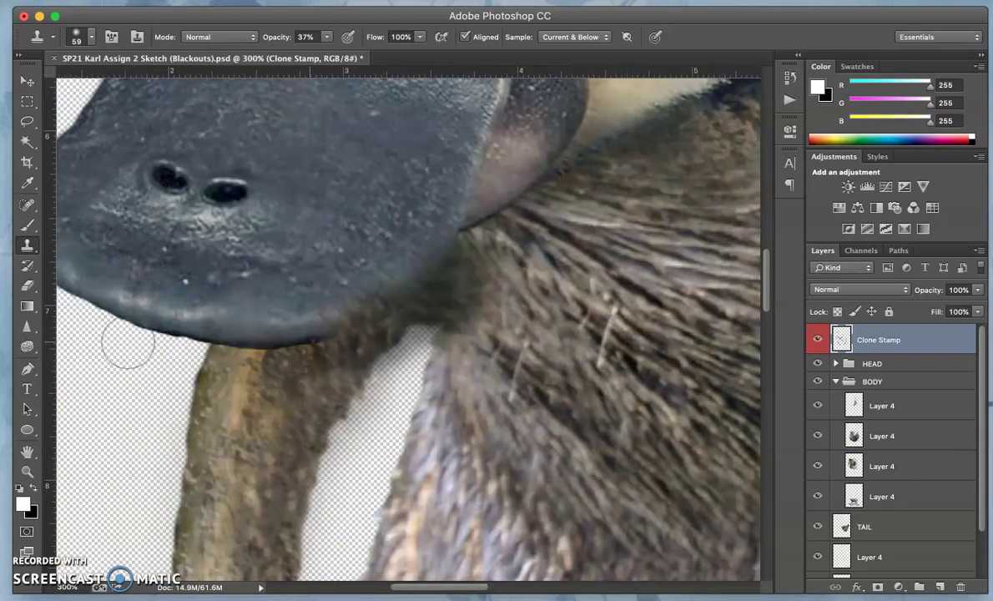
pyautogui.click(28, 285)
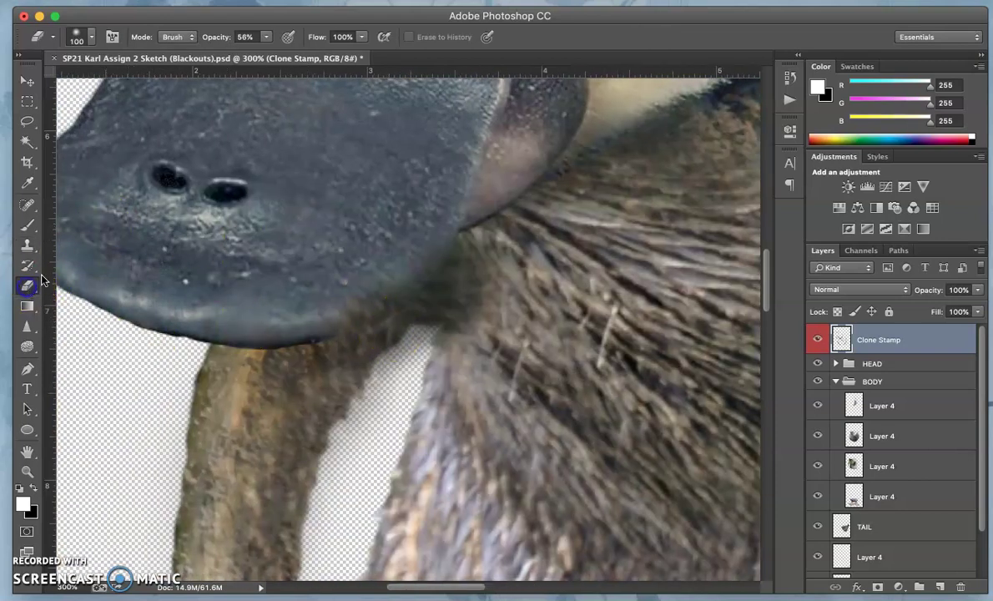
pyautogui.click(86, 42)
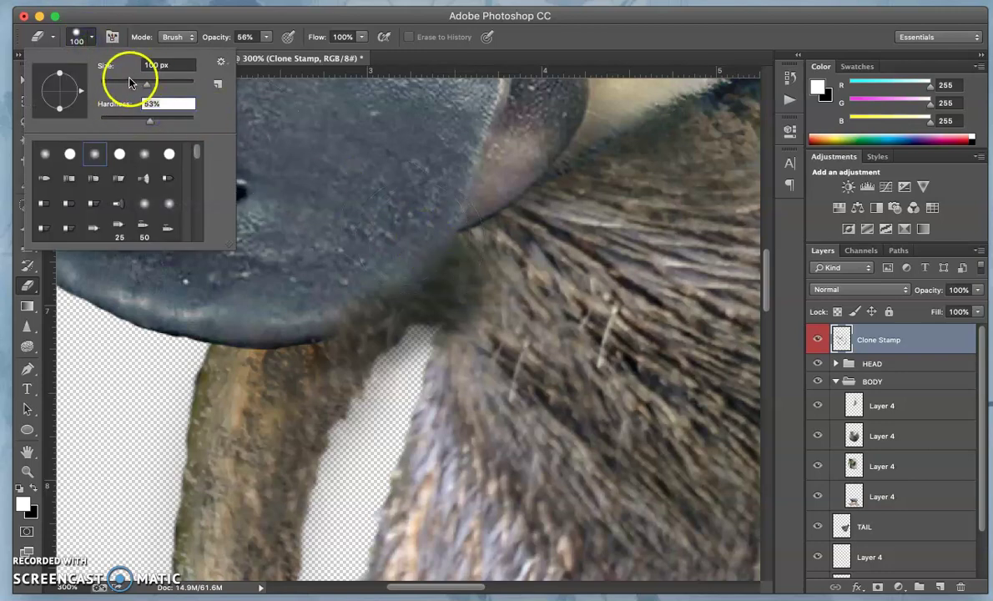
pyautogui.click(127, 83)
pyautogui.click(415, 209)
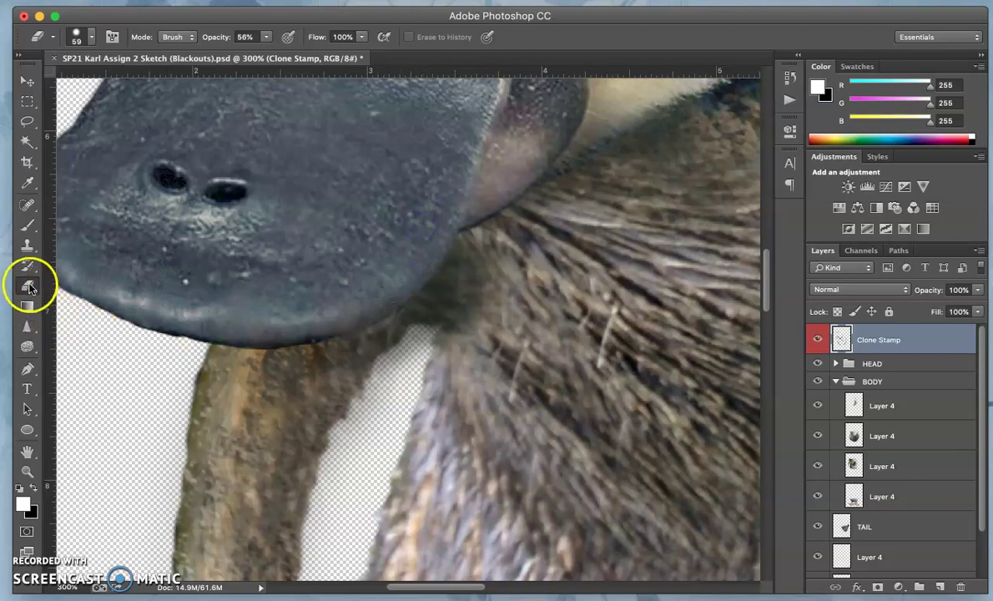
# Sharpen the cloned fur between the beak, arm and neck with a 151 px brush at 20% strength.
pyautogui.click(26, 328)
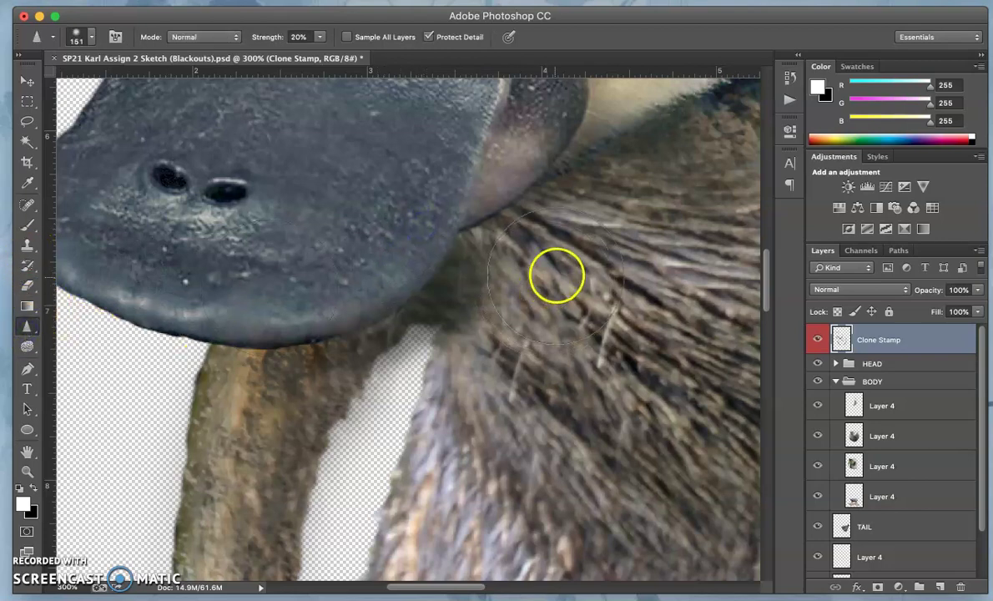
pyautogui.moveTo(448, 257)
pyautogui.mouseDown()
pyautogui.moveTo(336, 361)
pyautogui.moveTo(402, 310)
pyautogui.moveTo(295, 392)
pyautogui.moveTo(367, 325)
pyautogui.moveTo(309, 407)
pyautogui.mouseUp()
pyautogui.moveTo(293, 463); pyautogui.dragTo(342, 430)
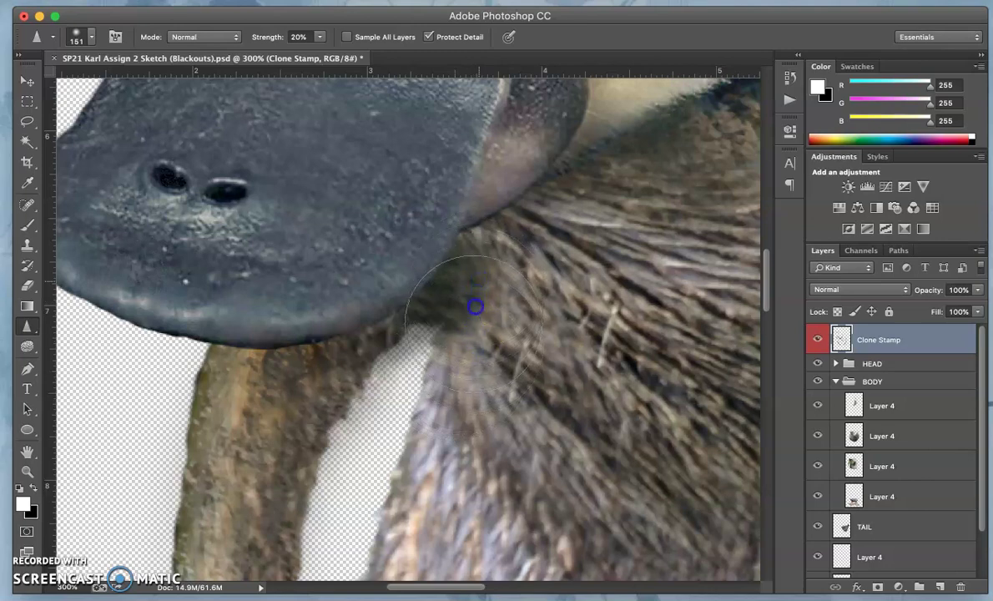
# Erase the excess dark cloned fur from the neck beside the beak's lower corner at 56% opacity.
pyautogui.click(26, 309)
pyautogui.click(30, 286)
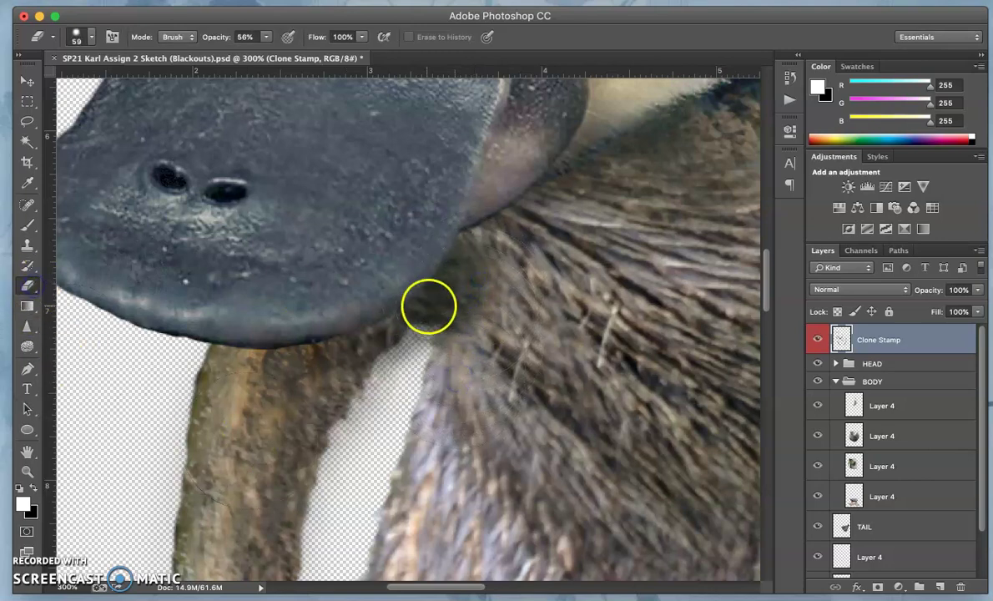
pyautogui.moveTo(502, 297)
pyautogui.mouseDown()
pyautogui.moveTo(497, 262)
pyautogui.moveTo(461, 247)
pyautogui.mouseUp()
pyautogui.moveTo(475, 331)
pyautogui.mouseDown()
pyautogui.moveTo(507, 381)
pyautogui.moveTo(492, 388)
pyautogui.moveTo(474, 332)
pyautogui.moveTo(501, 435)
pyautogui.moveTo(547, 355)
pyautogui.moveTo(559, 354)
pyautogui.moveTo(548, 359)
pyautogui.mouseUp()
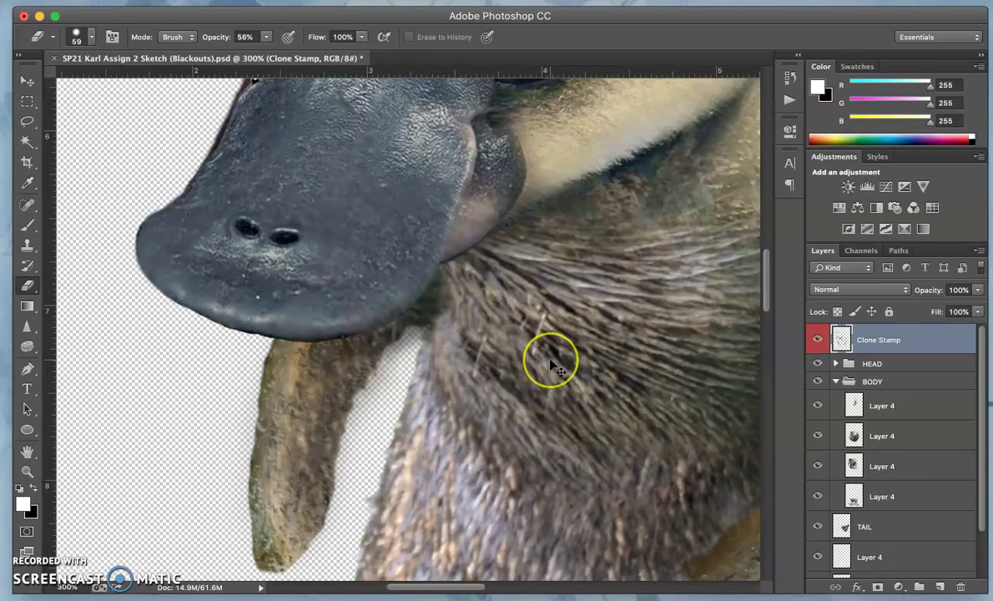
# Erase stray cloned fur along the chest edge facing the small arm beneath the beak.
pyautogui.press('super+1')
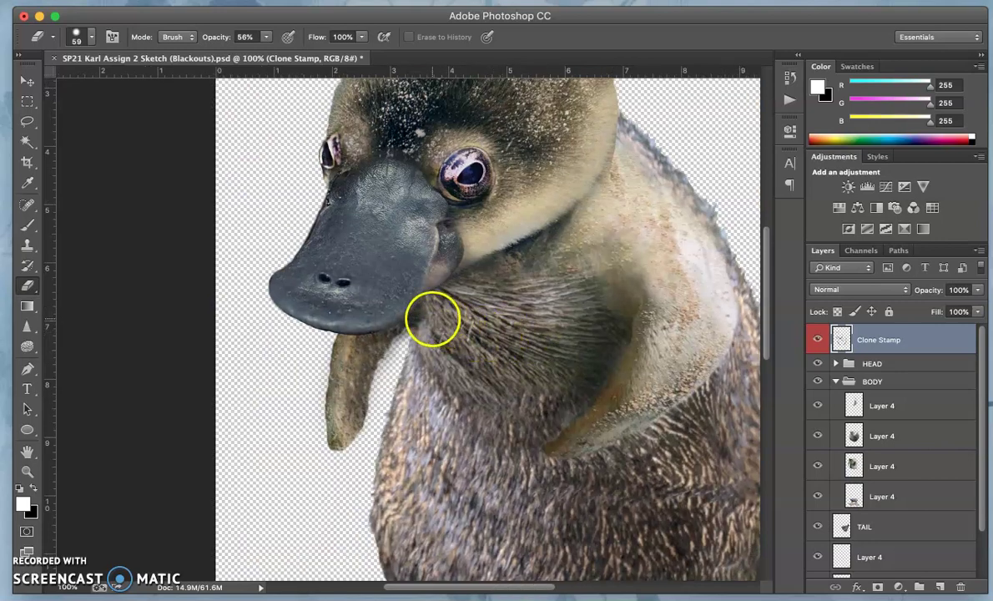
pyautogui.moveTo(432, 318)
pyautogui.mouseDown()
pyautogui.moveTo(467, 370)
pyautogui.moveTo(413, 342)
pyautogui.mouseUp()
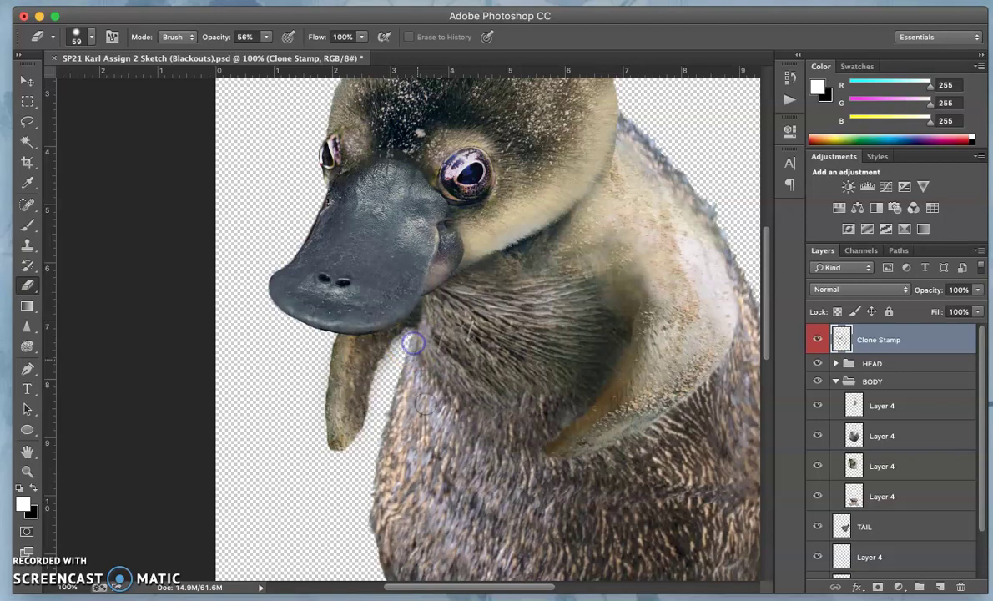
pyautogui.moveTo(427, 410); pyautogui.dragTo(403, 349)
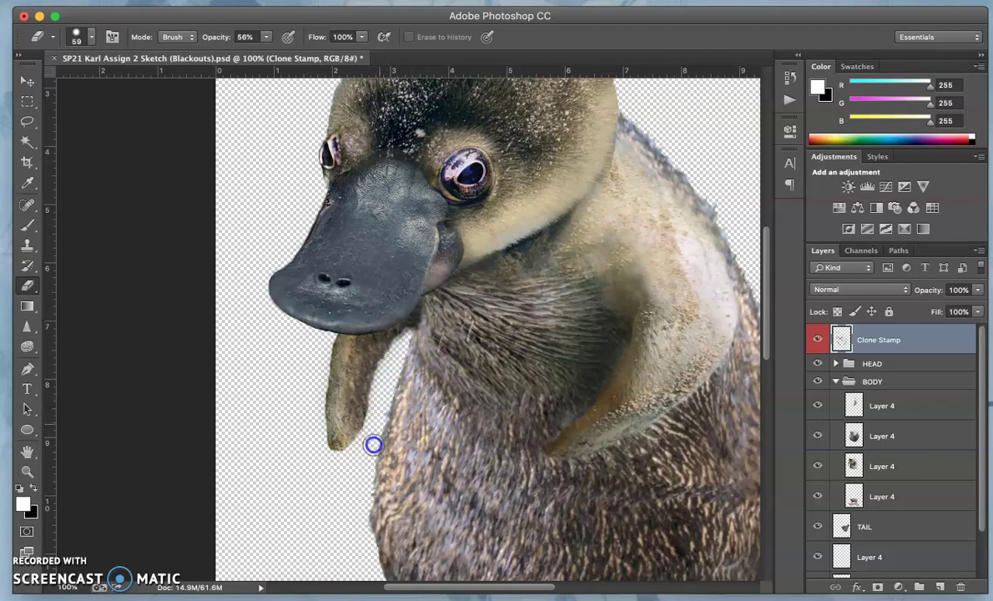
pyautogui.hscroll(2, 460, 465)
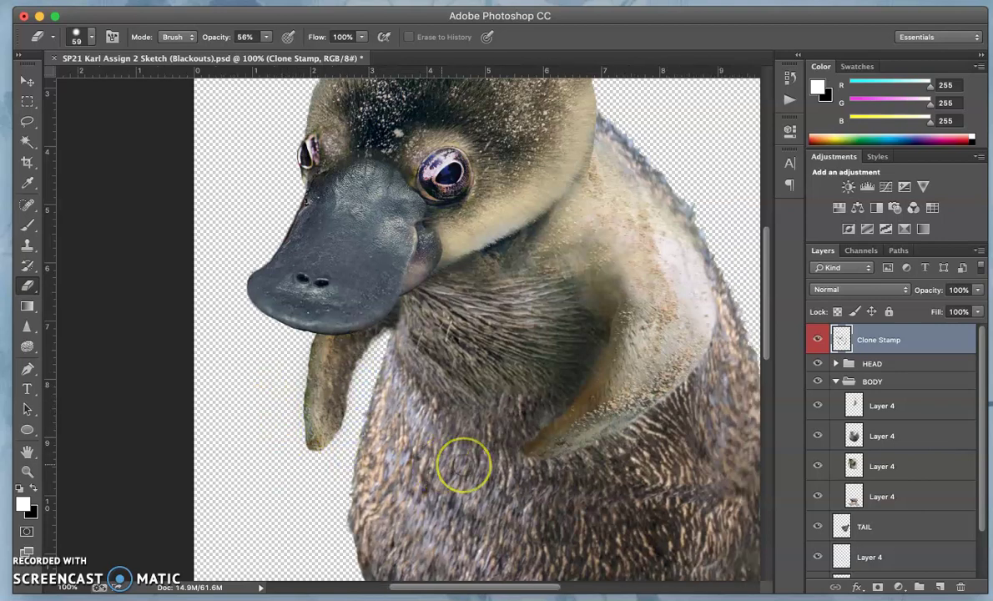